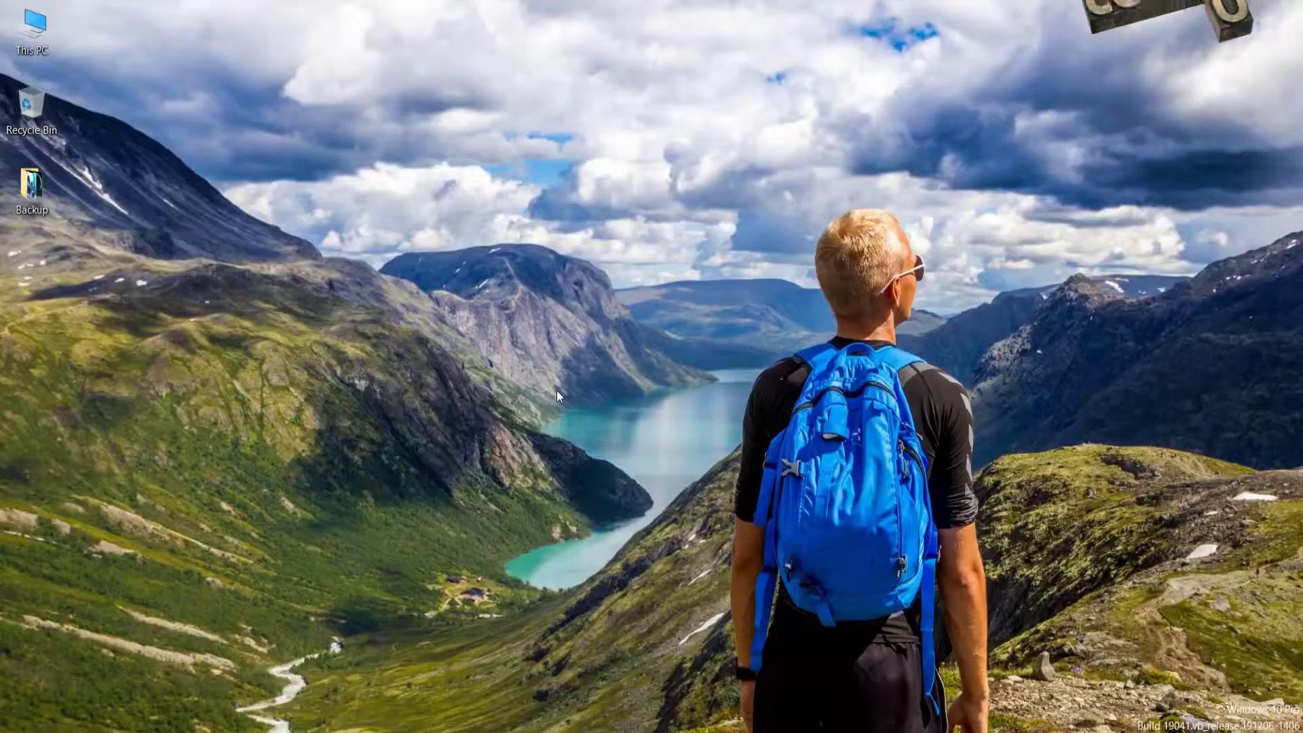
# Step: Refresh the Windows desktop repeatedly from its right-click menu
pyautogui.rightClick(464, 284)
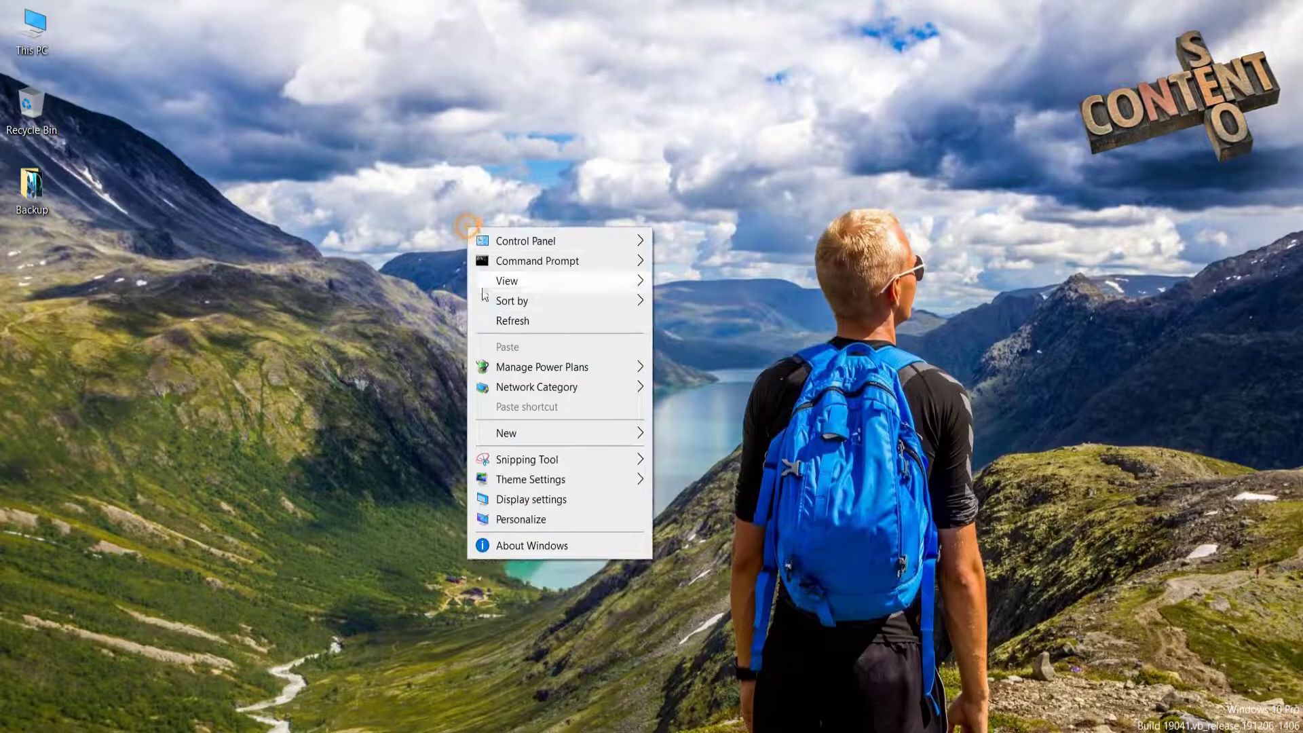
pyautogui.press('Escape')
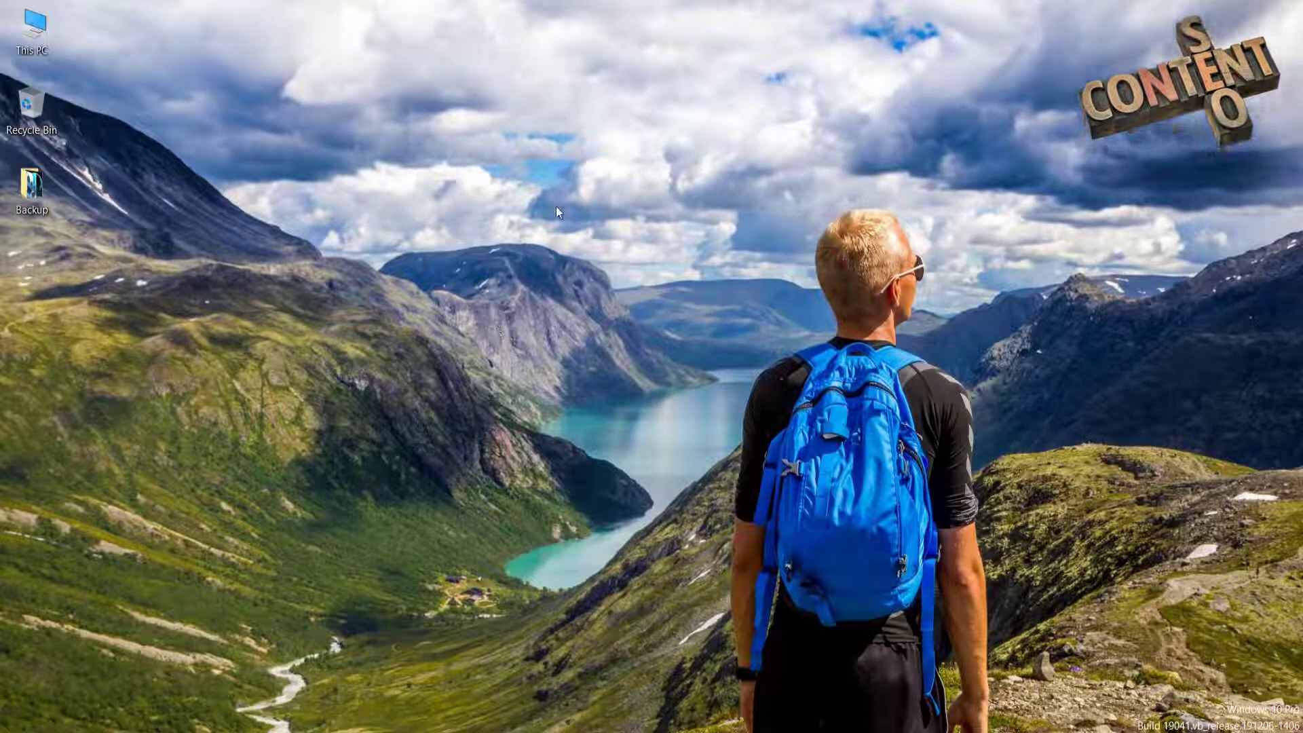
pyautogui.rightClick(544, 177)
pyautogui.click(567, 271)
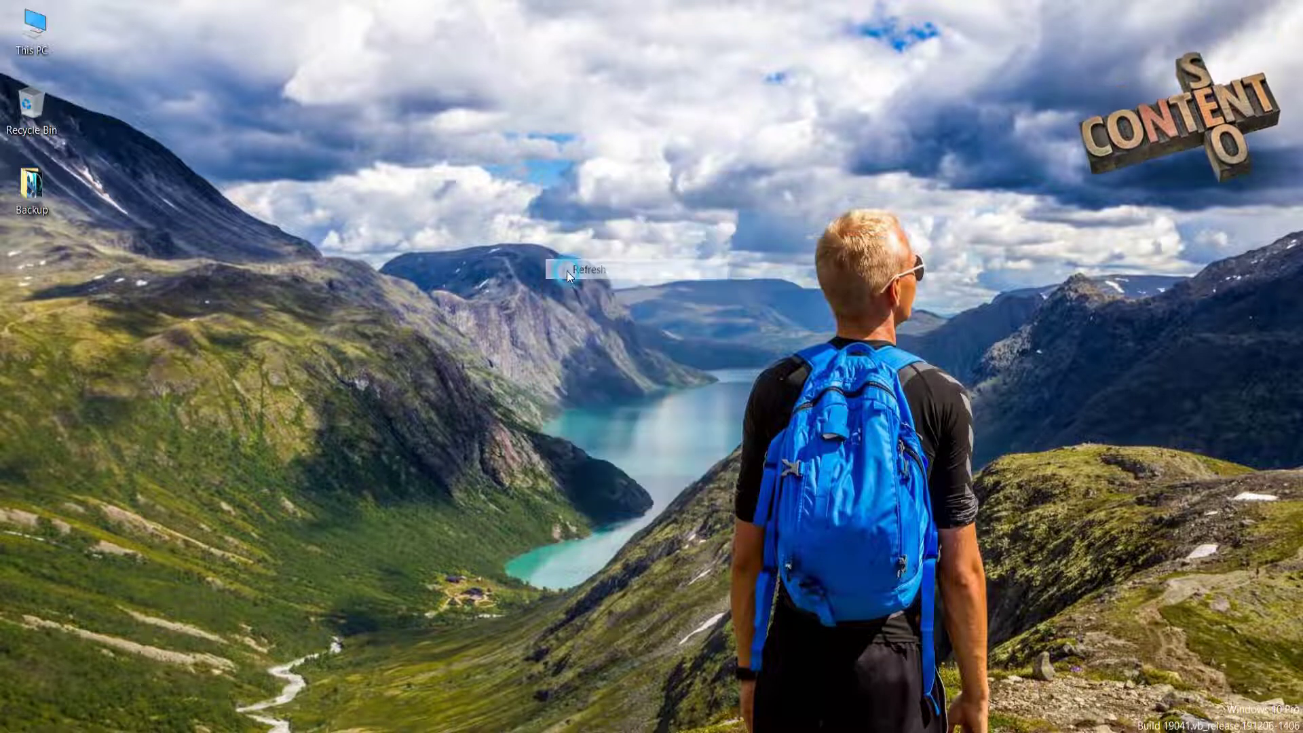
pyautogui.rightClick(517, 141)
pyautogui.click(543, 238)
pyautogui.rightClick(518, 141)
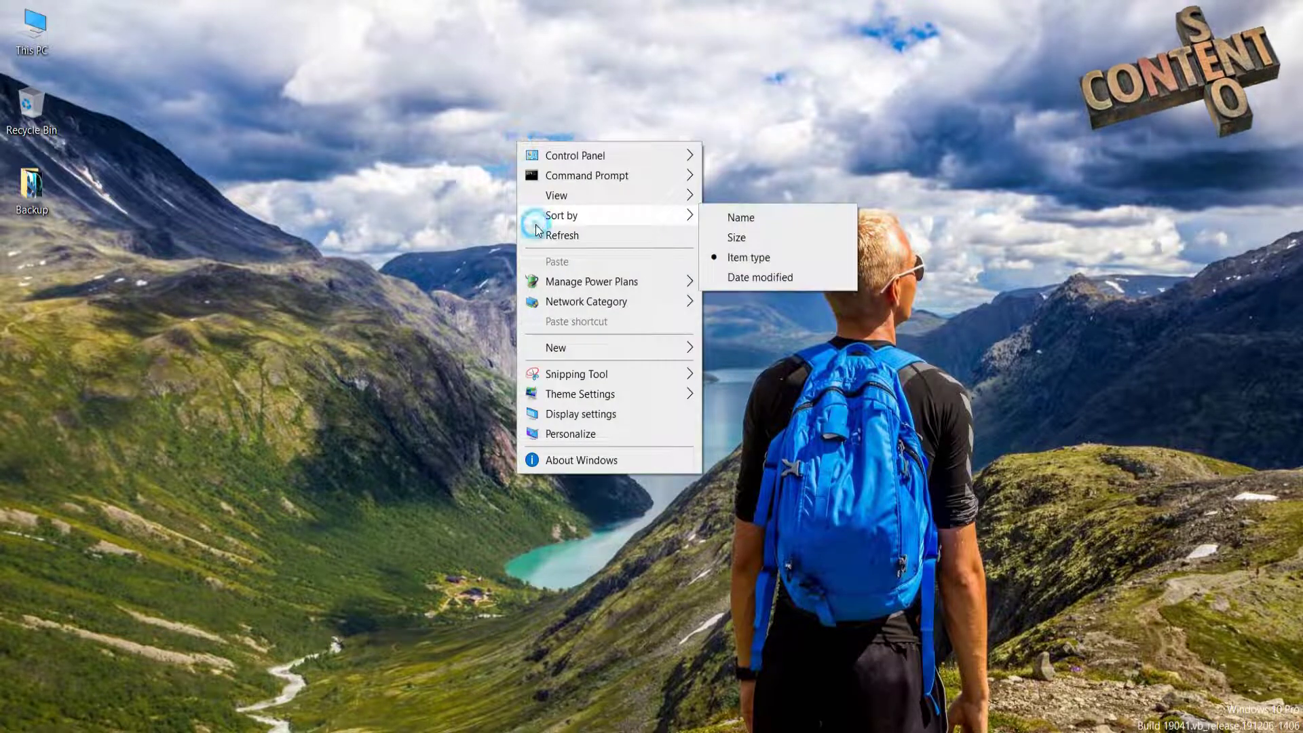
pyautogui.click(542, 235)
pyautogui.rightClick(535, 138)
pyautogui.click(558, 227)
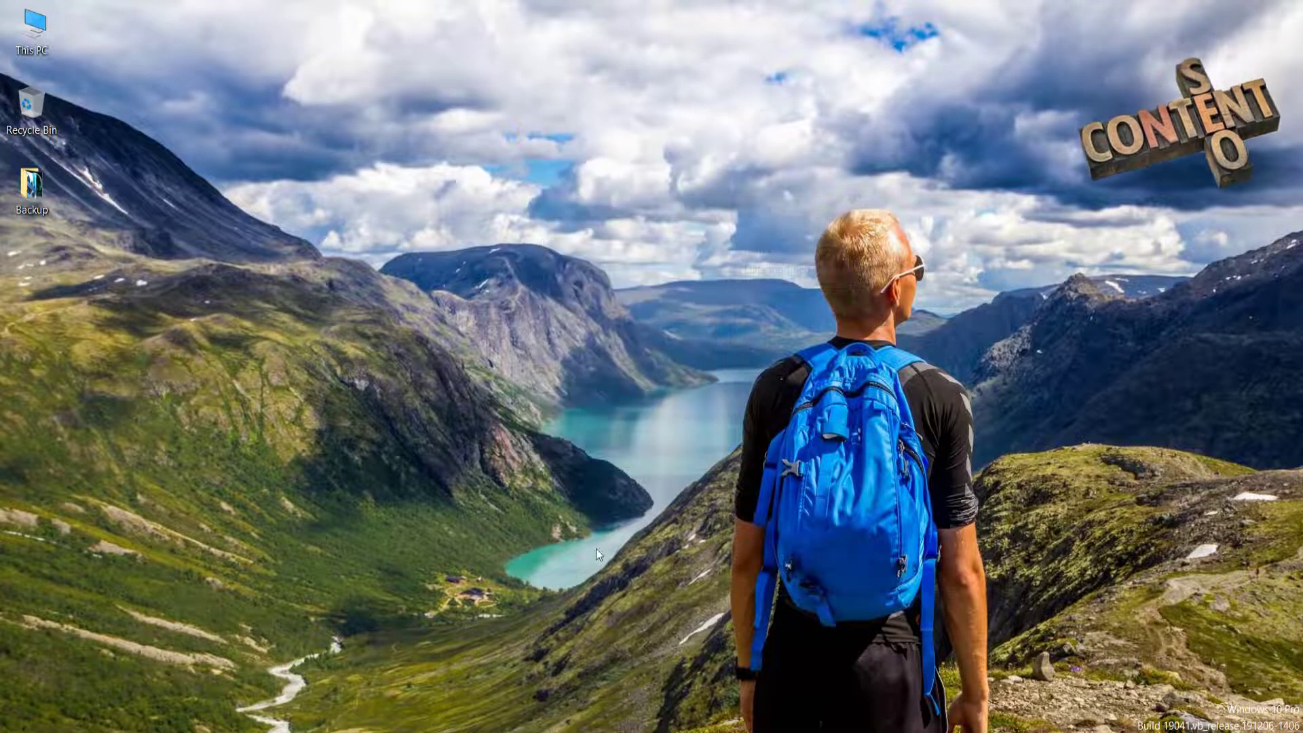
pyautogui.rightClick(556, 128)
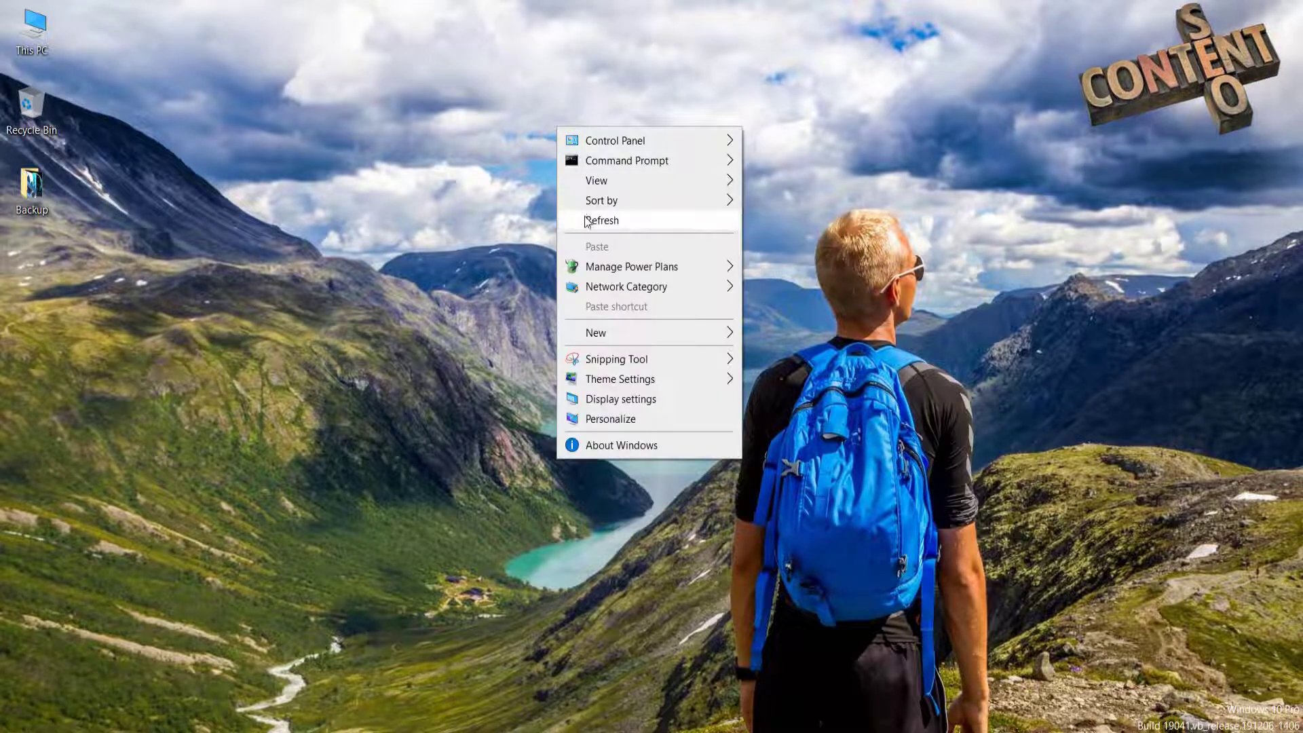
pyautogui.click(559, 219)
pyautogui.rightClick(538, 167)
pyautogui.click(562, 255)
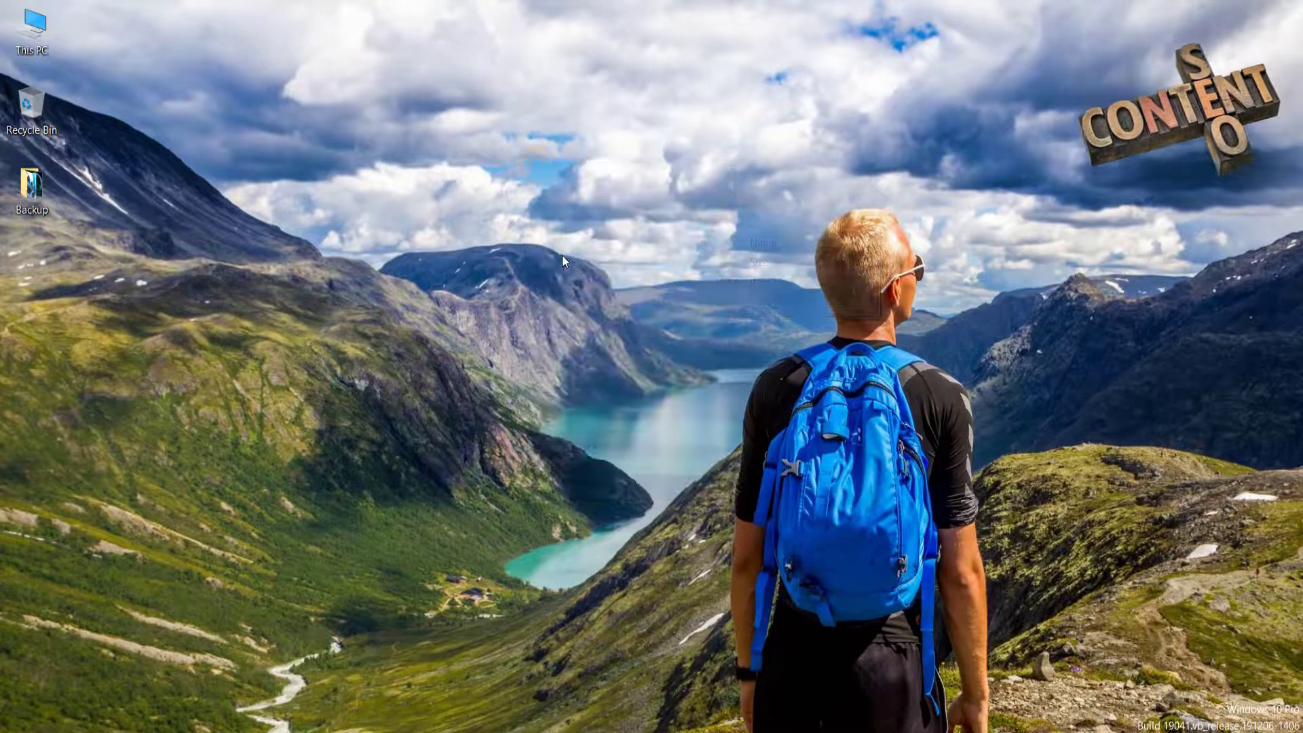
pyautogui.rightClick(547, 190)
pyautogui.click(568, 277)
pyautogui.rightClick(541, 172)
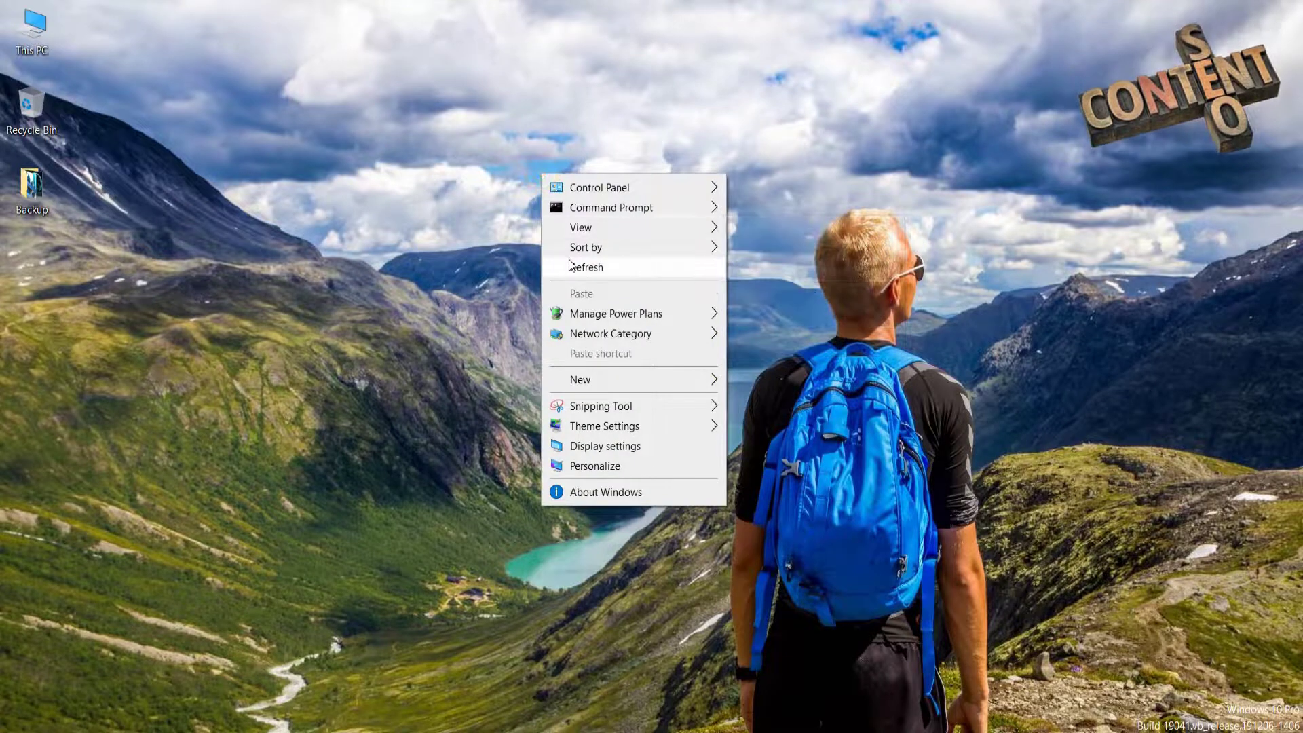
pyautogui.click(570, 267)
pyautogui.rightClick(537, 156)
pyautogui.click(564, 251)
pyautogui.rightClick(532, 130)
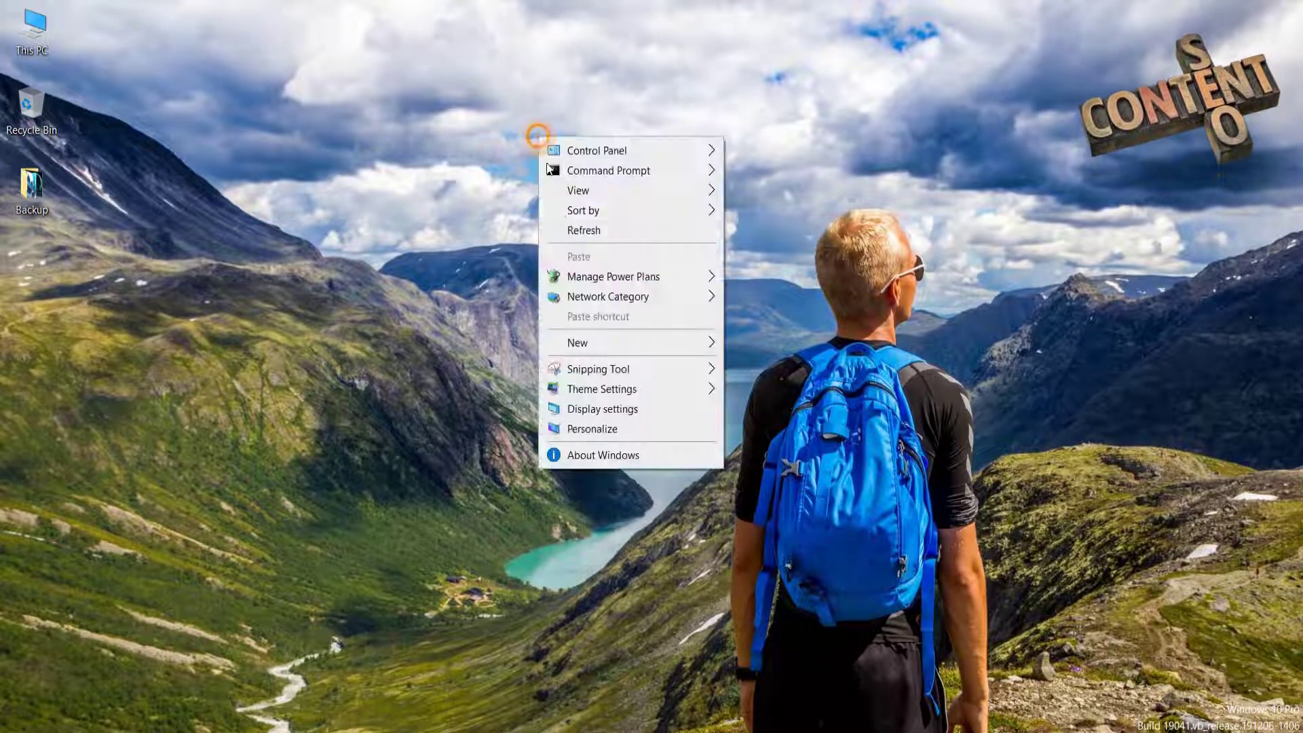
pyautogui.click(572, 227)
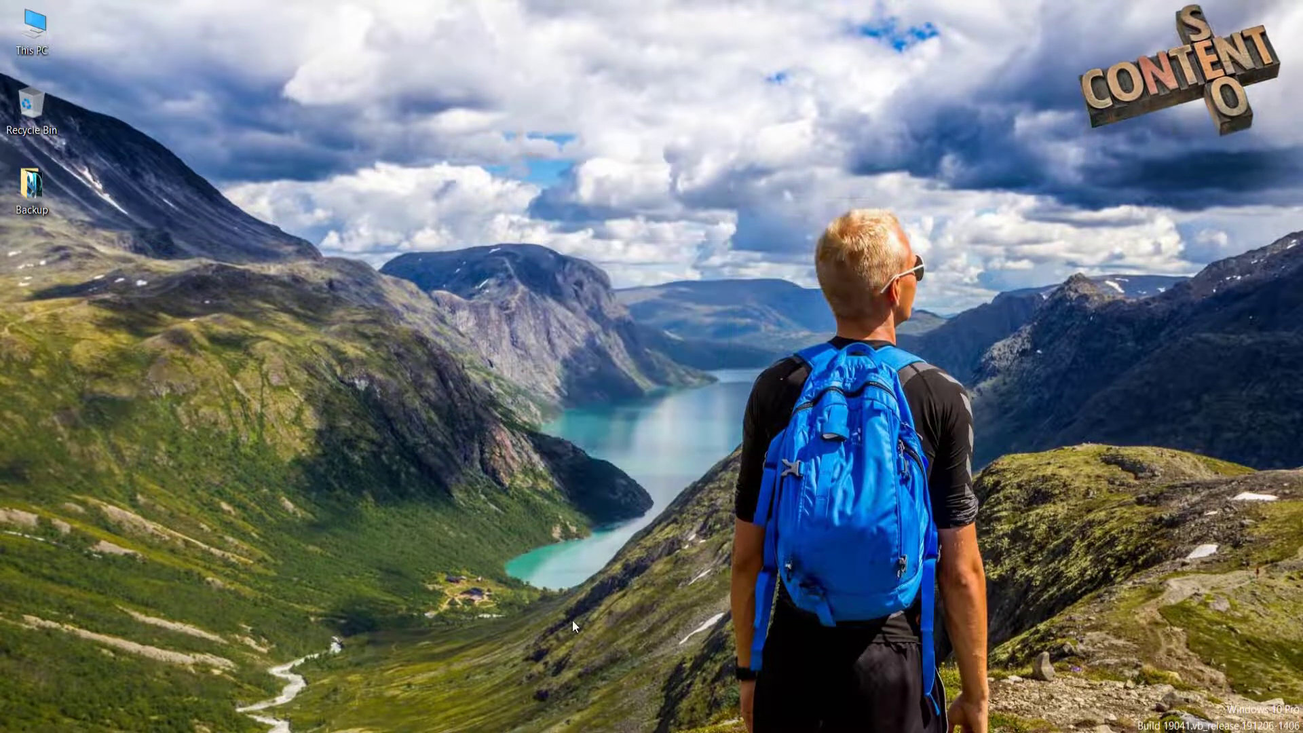
pyautogui.rightClick(539, 234)
pyautogui.click(570, 327)
pyautogui.rightClick(537, 243)
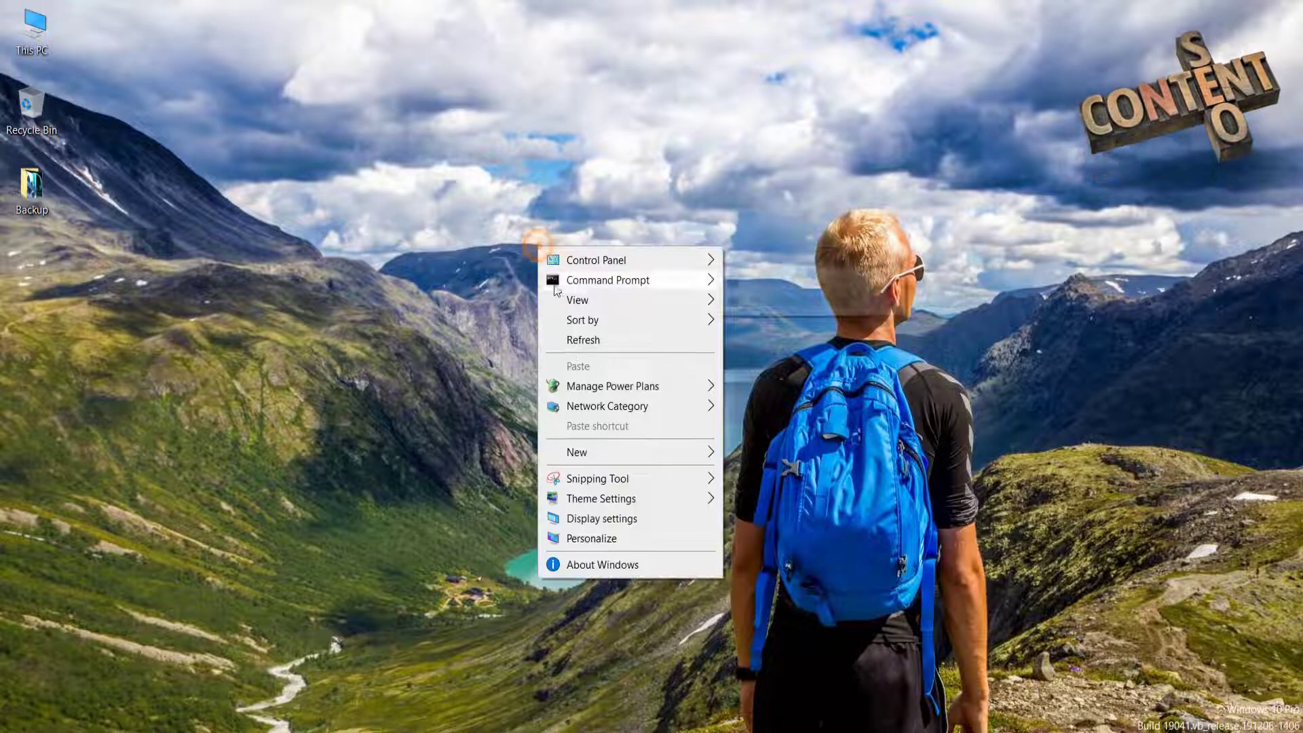
pyautogui.click(570, 339)
pyautogui.rightClick(550, 198)
pyautogui.click(581, 293)
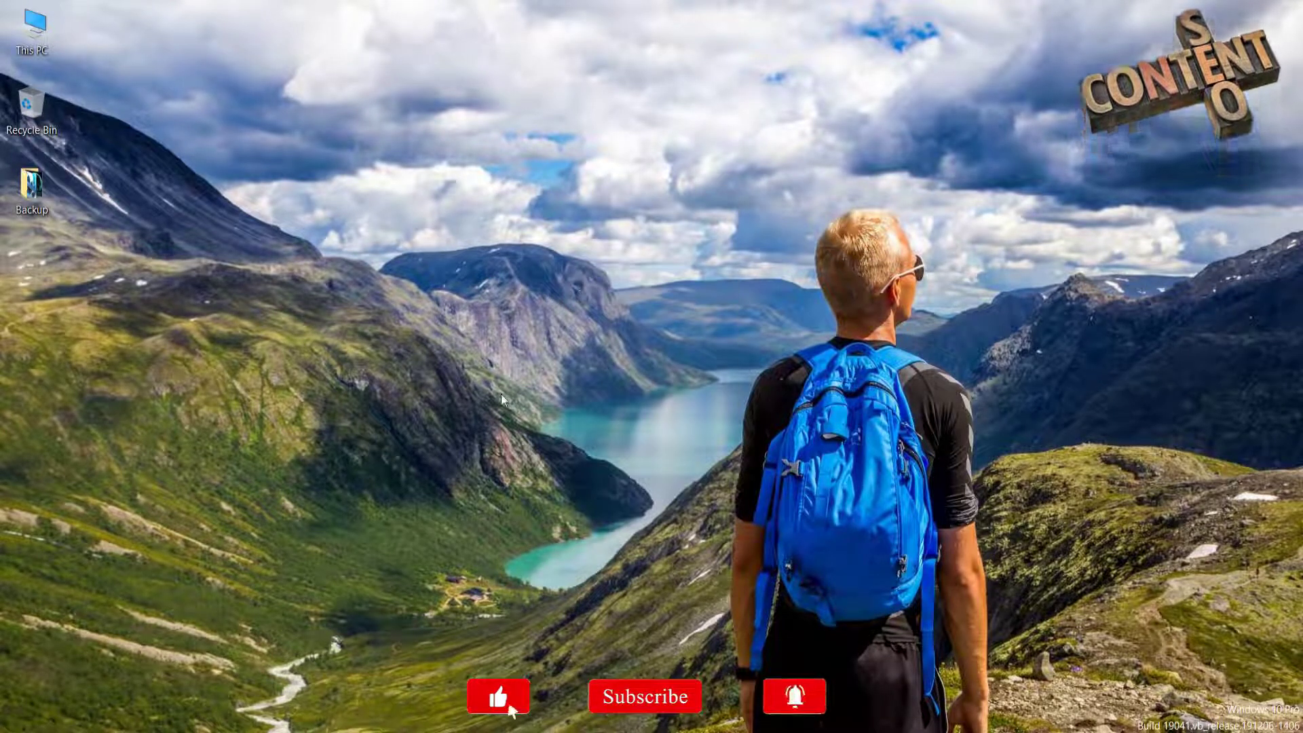
pyautogui.rightClick(500, 329)
pyautogui.click(530, 418)
pyautogui.rightClick(460, 197)
pyautogui.click(480, 288)
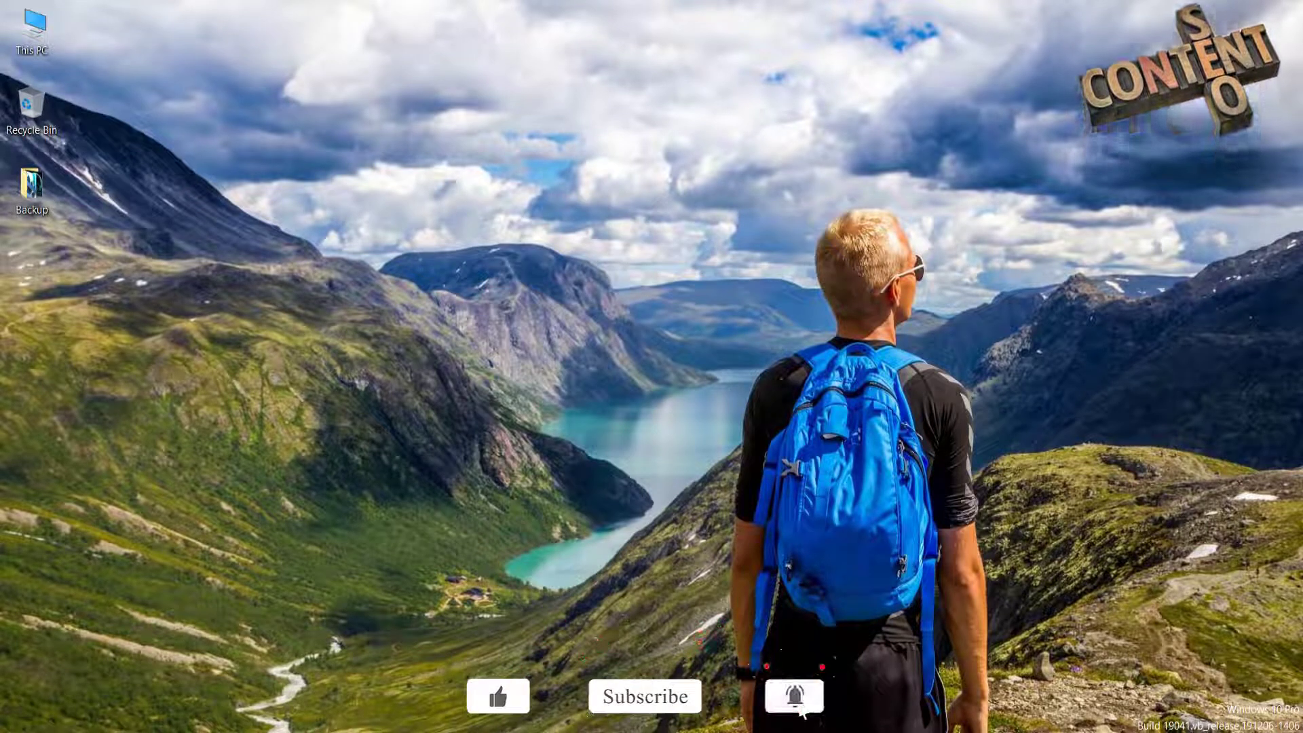
pyautogui.rightClick(413, 246)
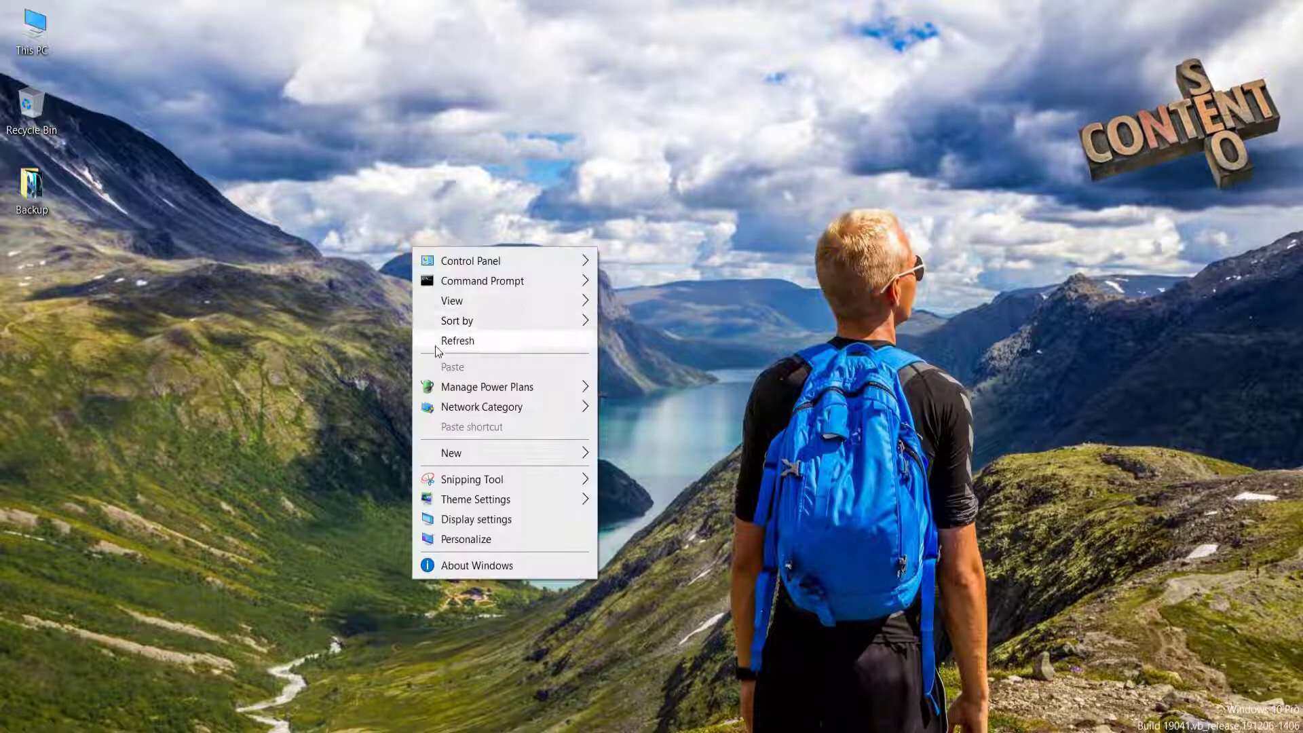
pyautogui.click(434, 343)
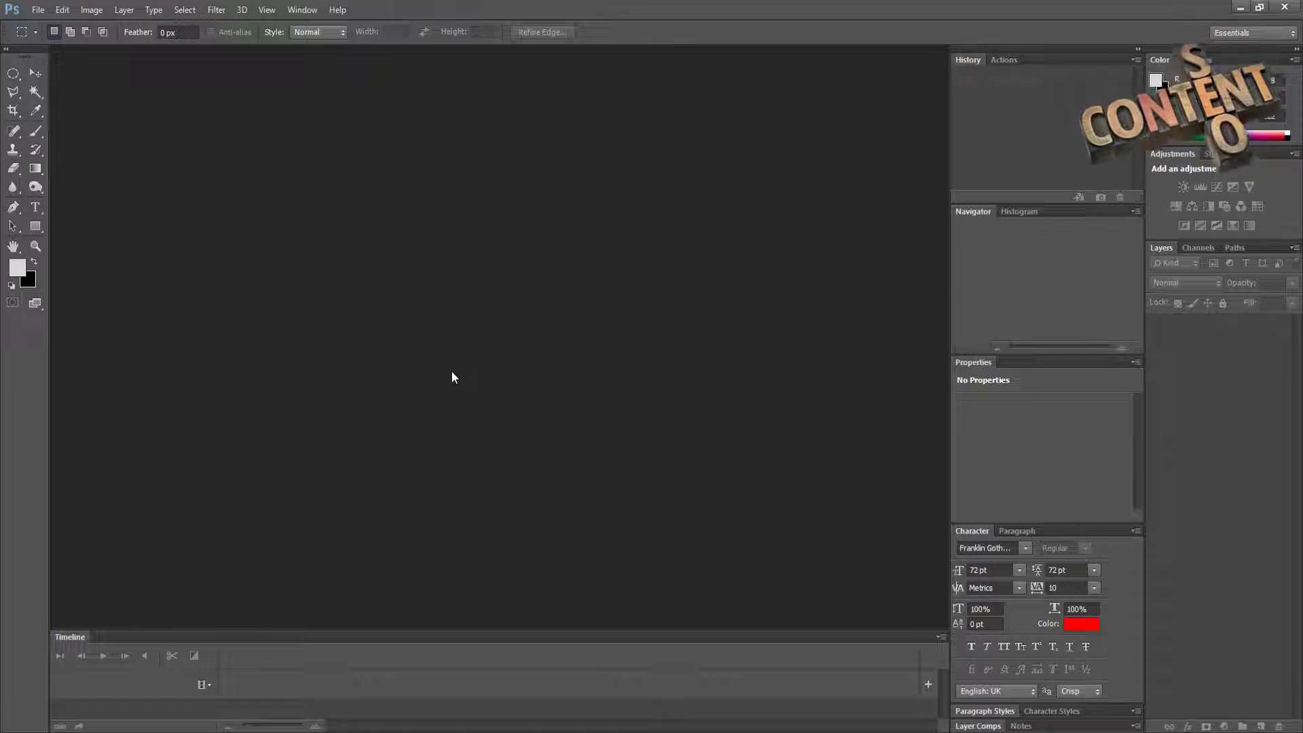
# Step: Start opening a file and browse from the Desktop through This PC to the Media (F:) drive
pyautogui.doubleClick(417, 294)
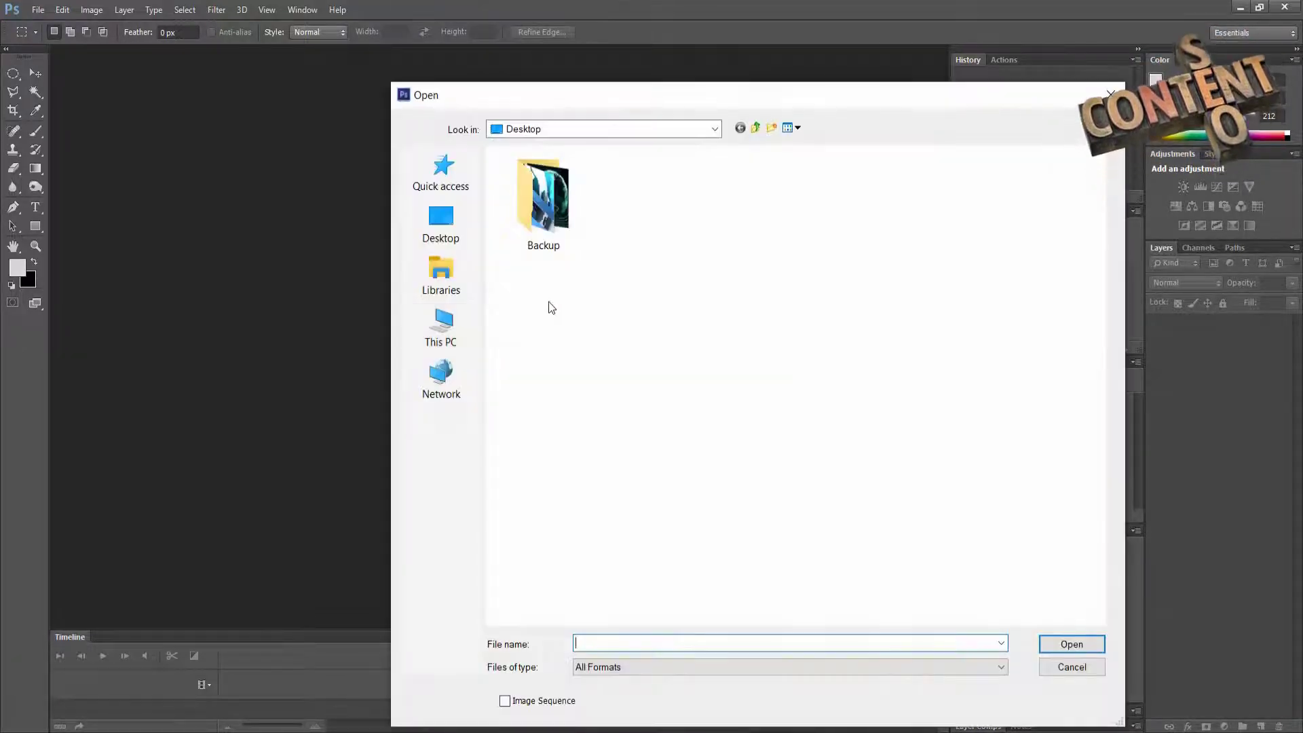
pyautogui.click(464, 235)
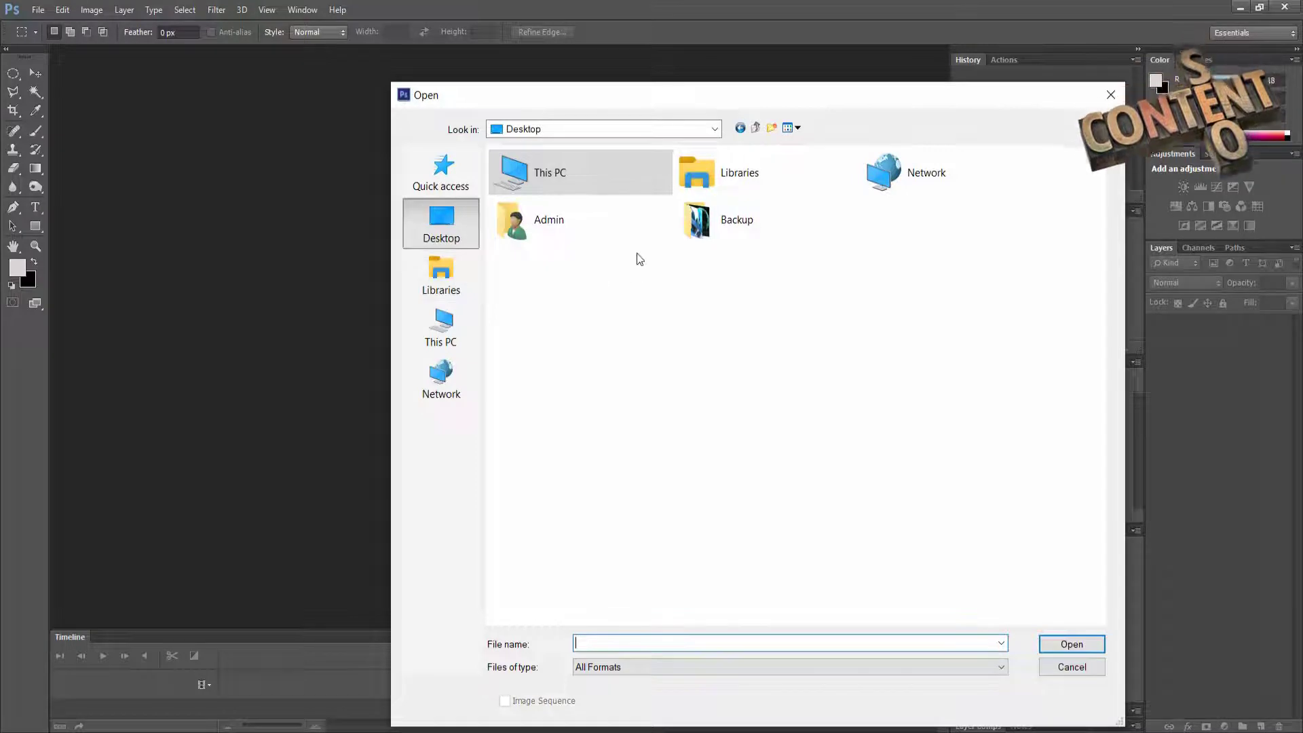
pyautogui.doubleClick(561, 178)
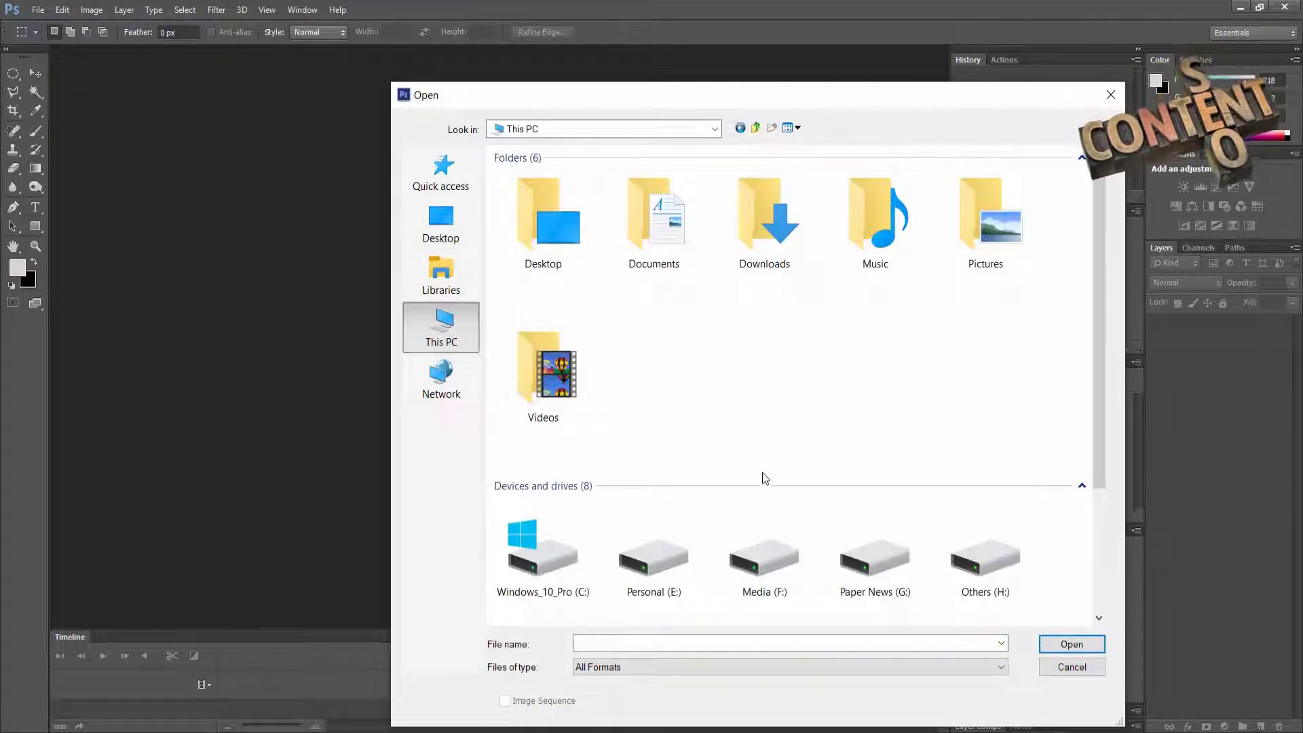
pyautogui.moveTo(1099, 242); pyautogui.dragTo(1084, 343)
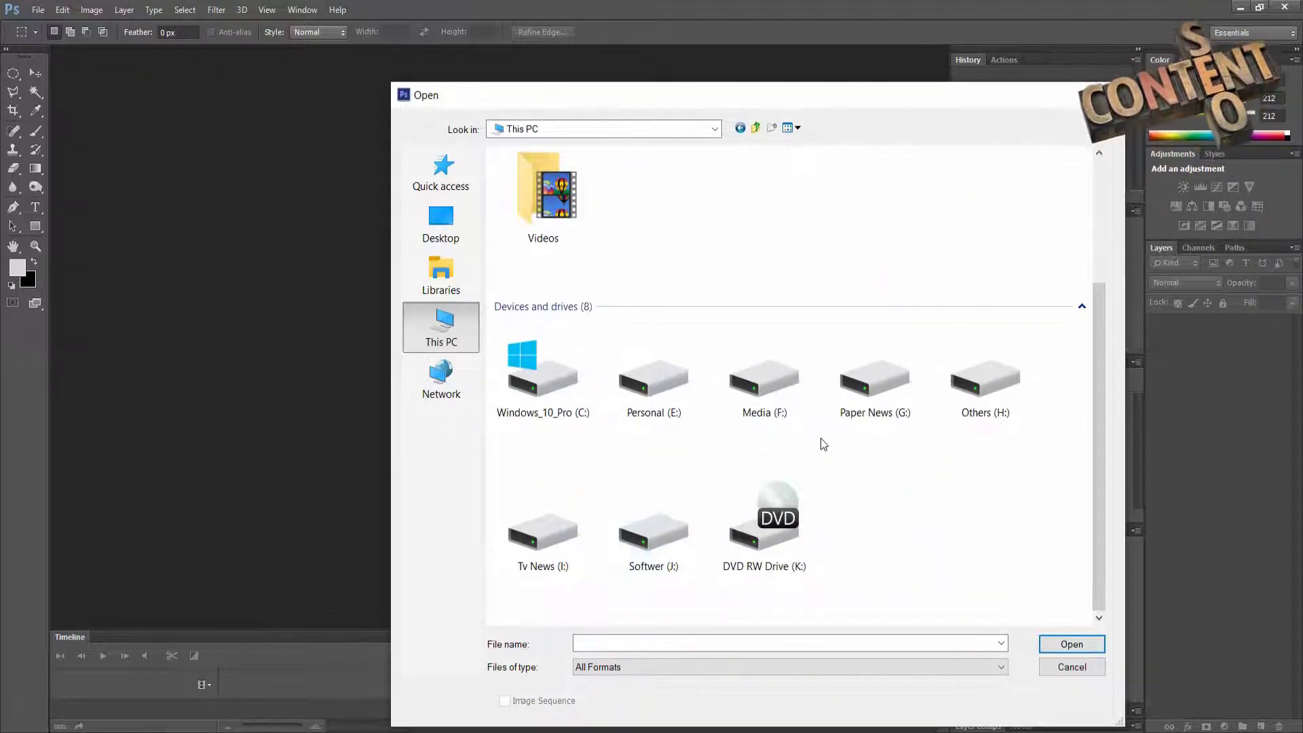
pyautogui.click(760, 407)
pyautogui.doubleClick(760, 410)
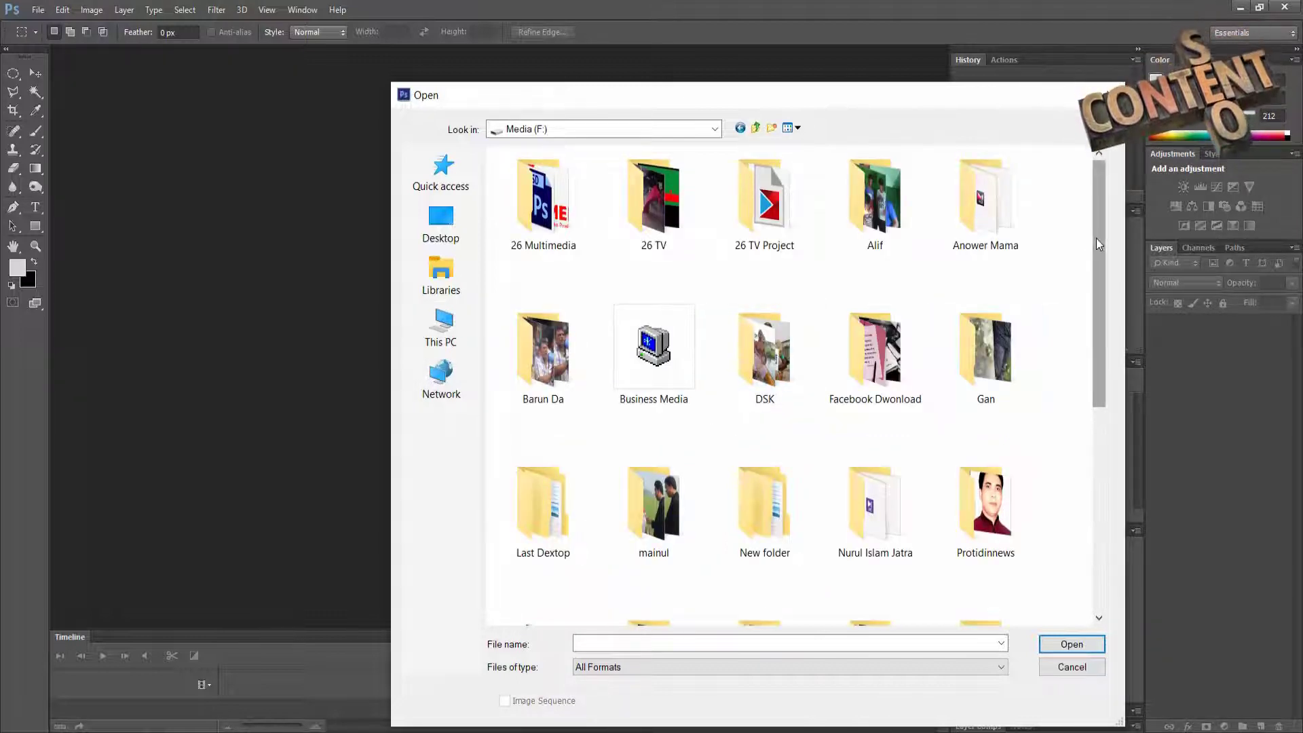
# Step: Open the suited man's portrait JPG from the Ready Tourism folder
pyautogui.doubleClick(546, 393)
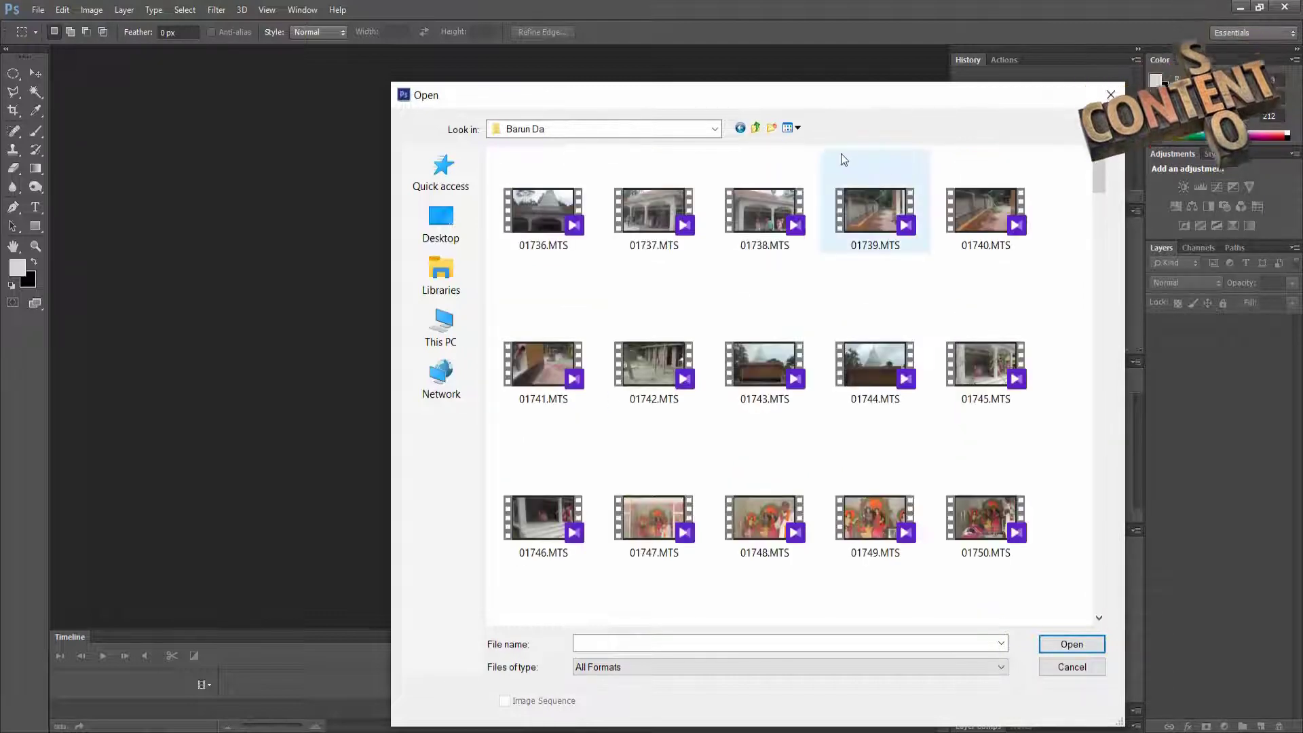
pyautogui.click(739, 128)
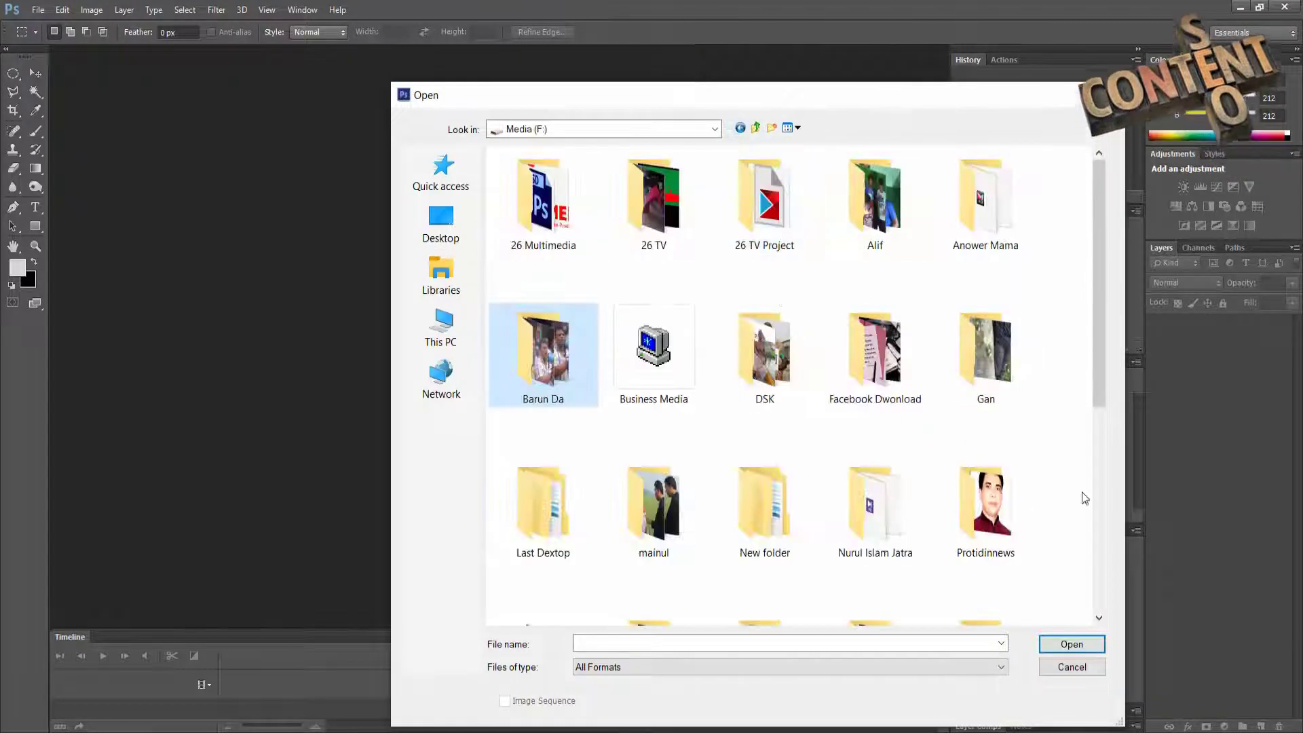
pyautogui.scroll(-3, 1094, 339)
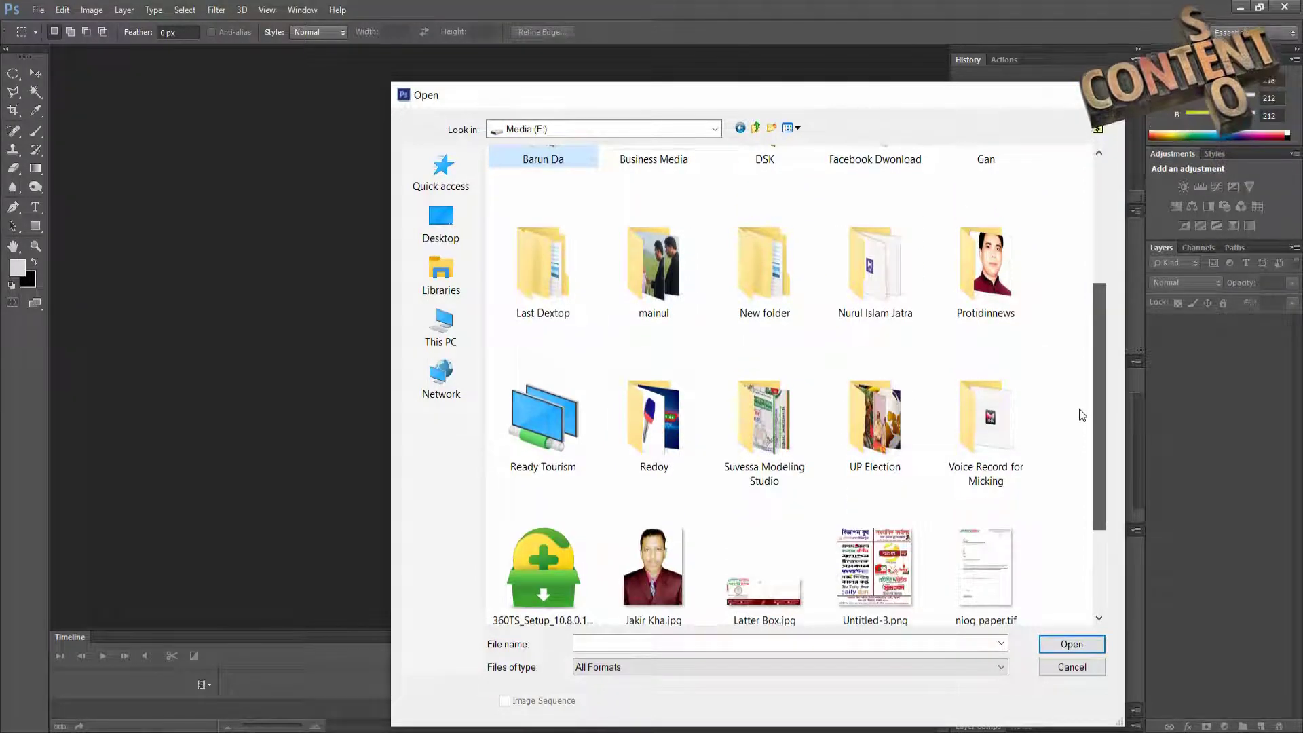
pyautogui.doubleClick(530, 441)
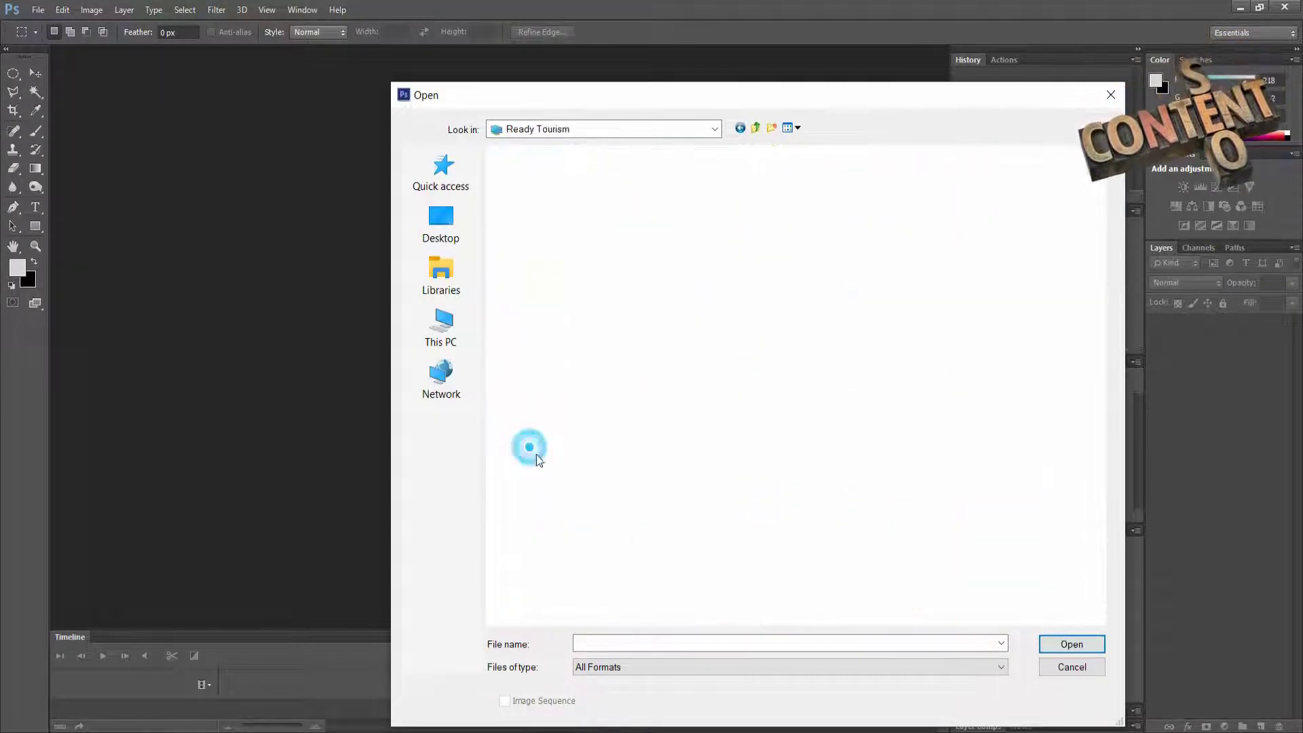
pyautogui.moveTo(1100, 210); pyautogui.dragTo(1062, 478)
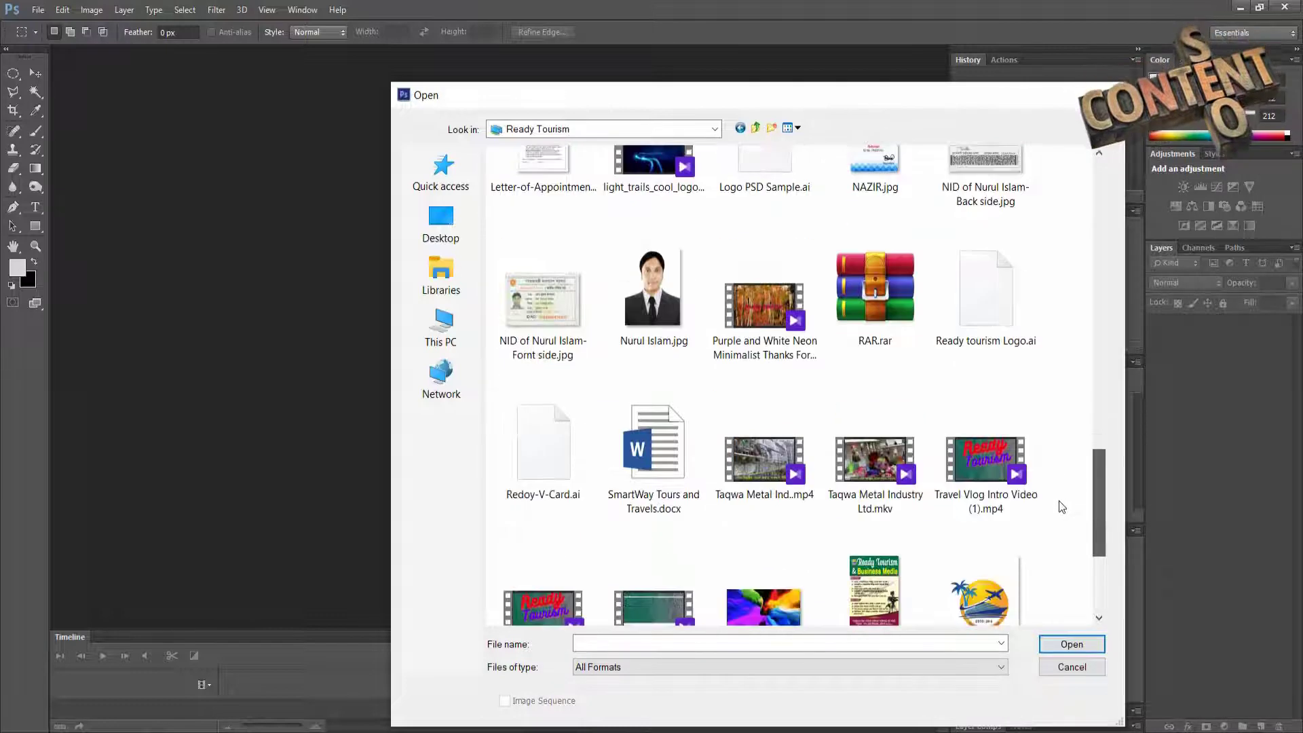
pyautogui.moveTo(1063, 483); pyautogui.dragTo(1062, 503)
pyautogui.click(651, 292)
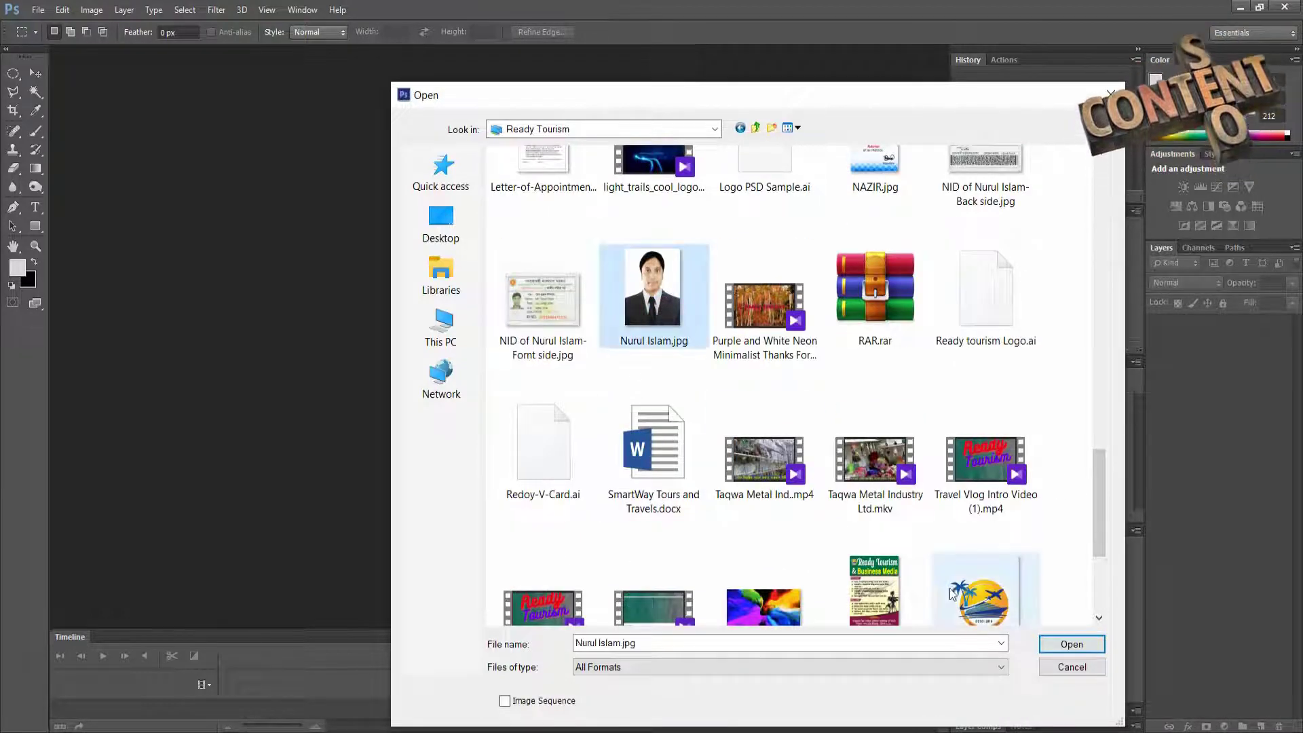
pyautogui.click(1071, 644)
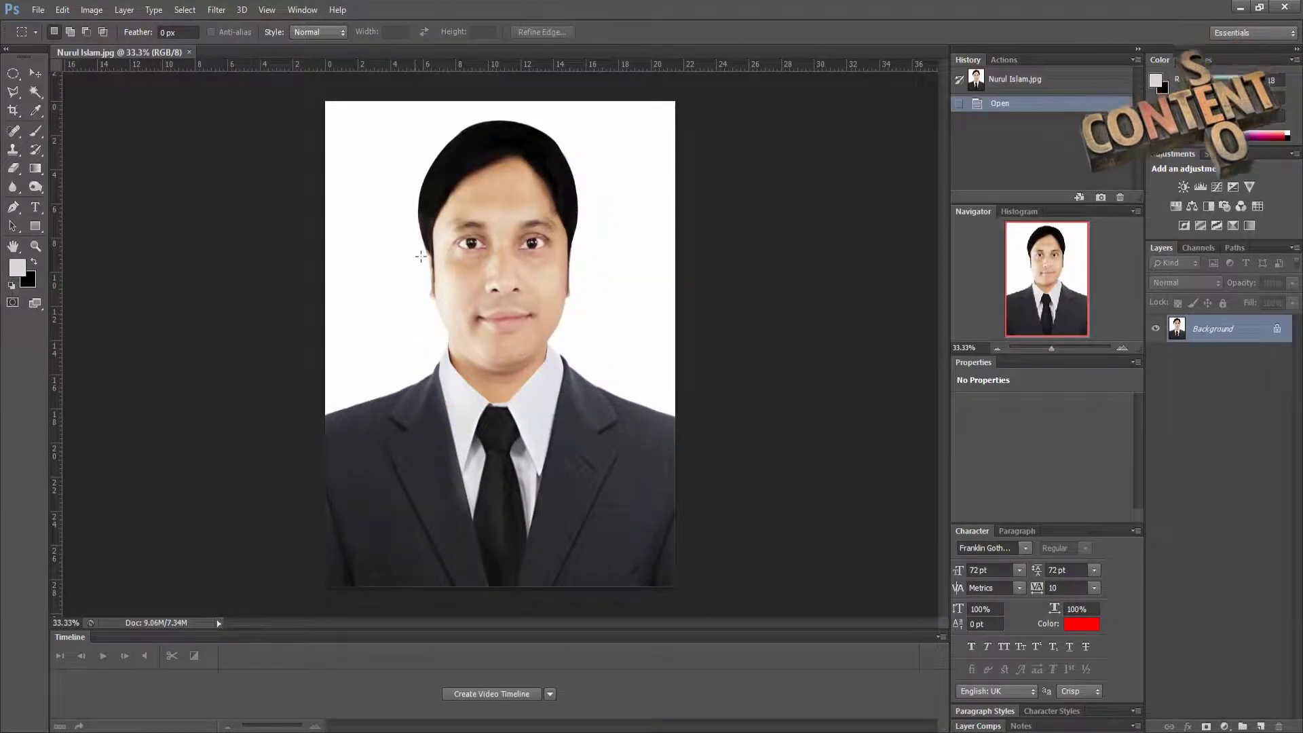
pyautogui.press('v')
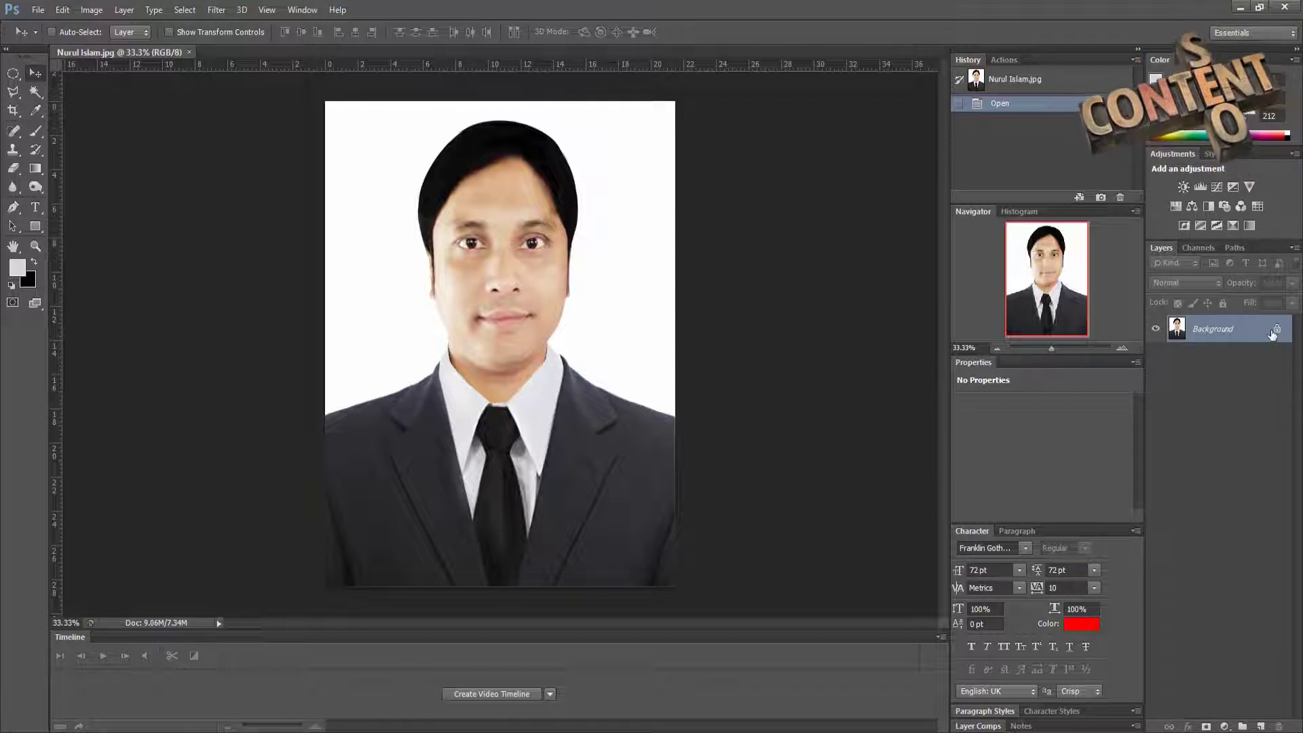
pyautogui.doubleClick(1272, 333)
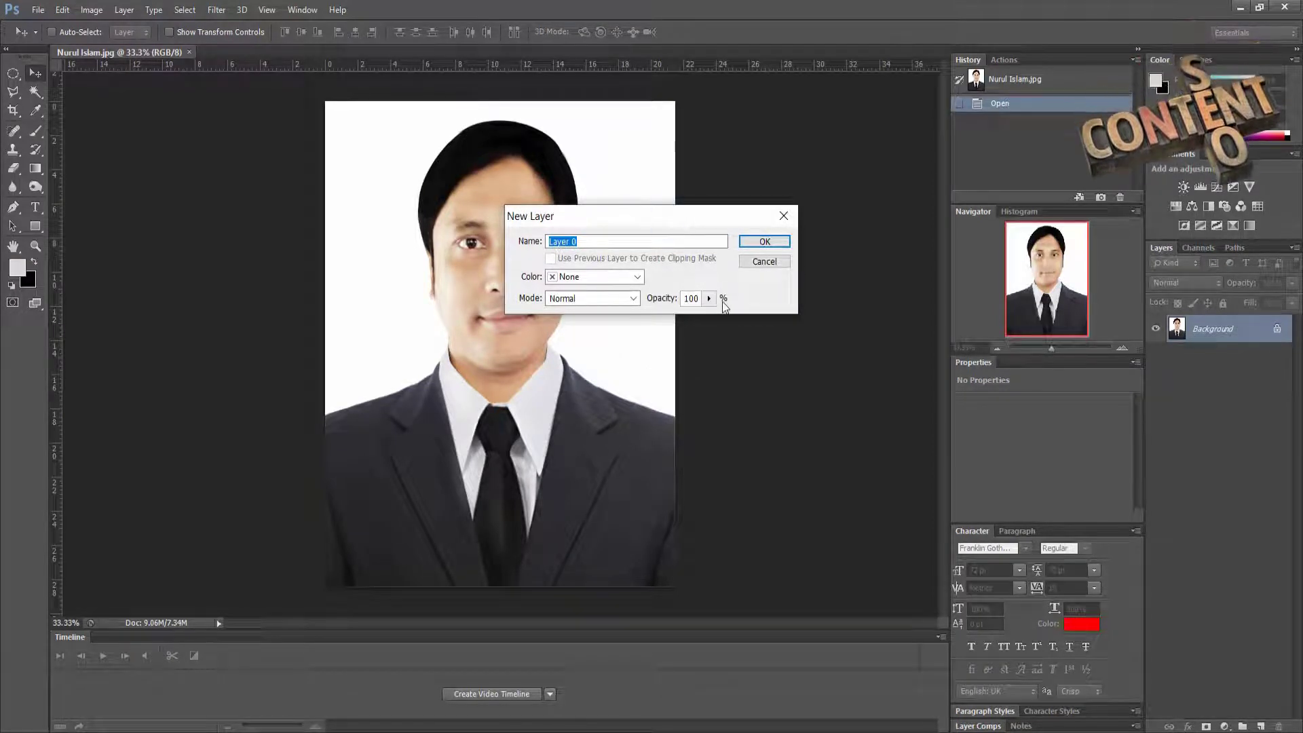
pyautogui.click(764, 241)
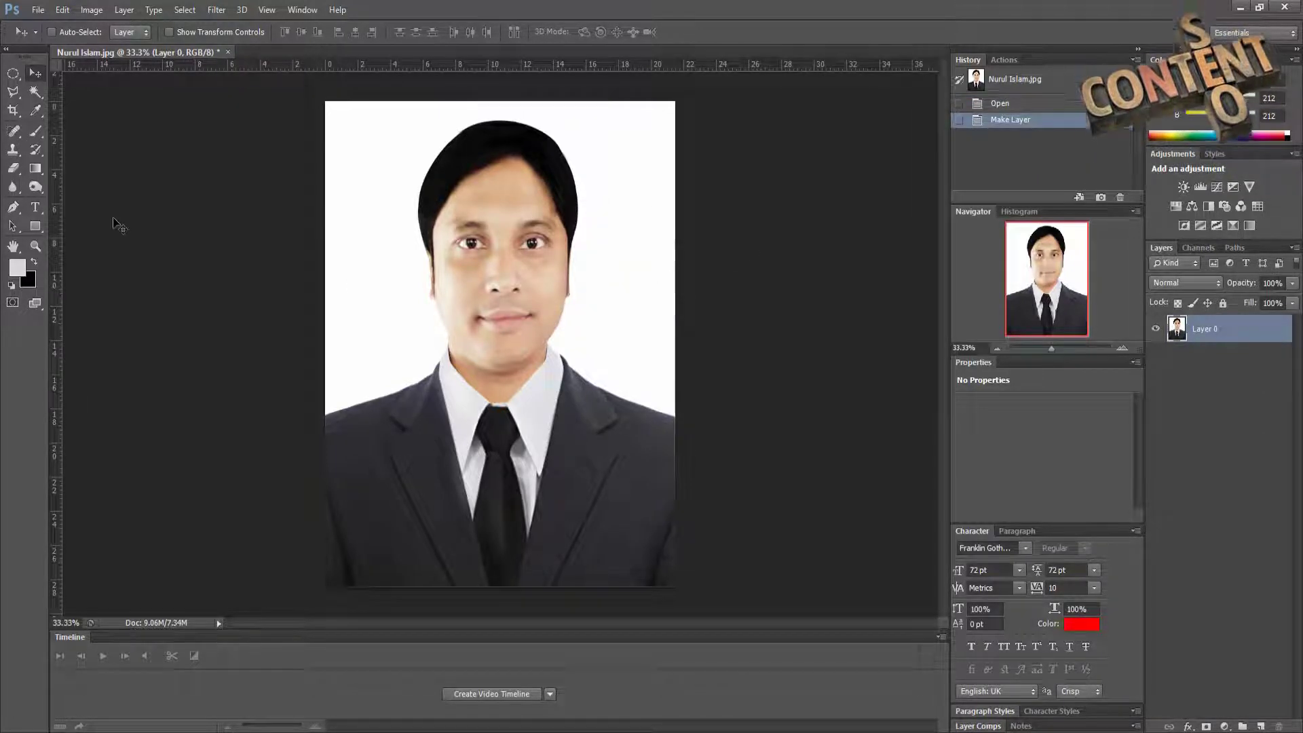
pyautogui.click(35, 92)
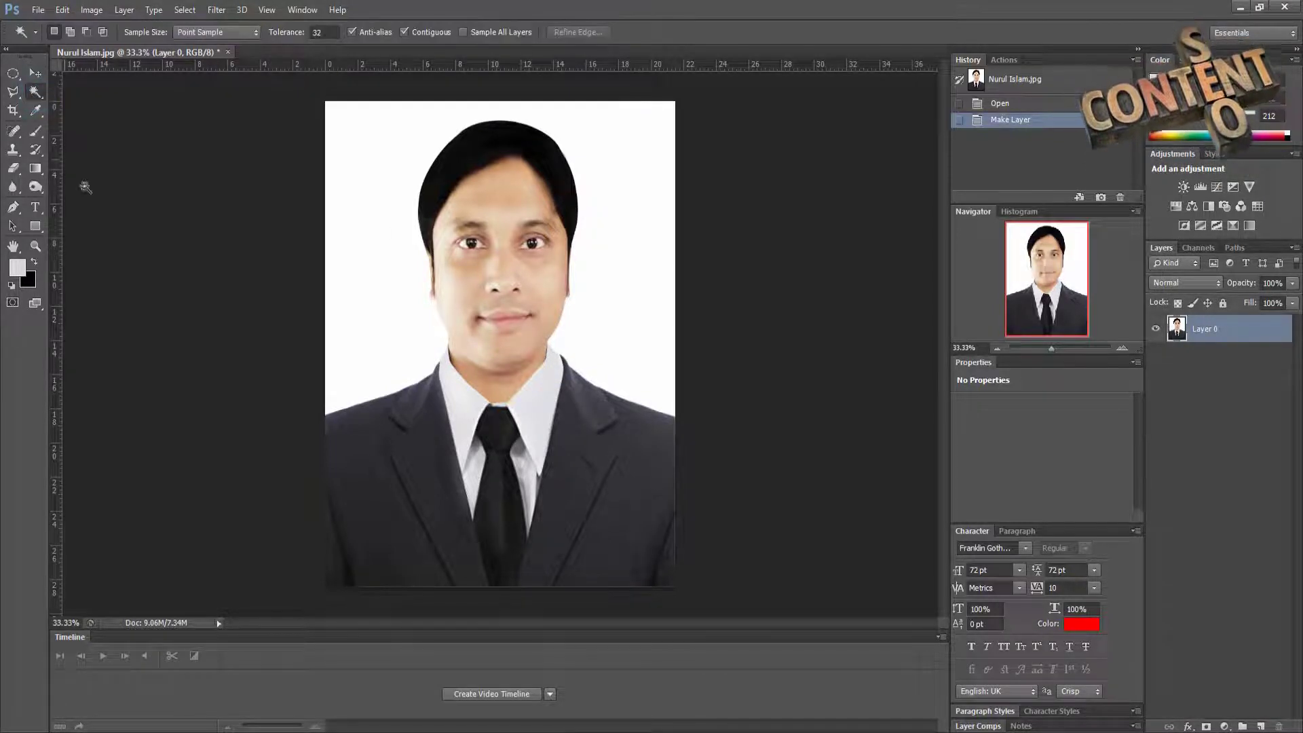
pyautogui.click(392, 201)
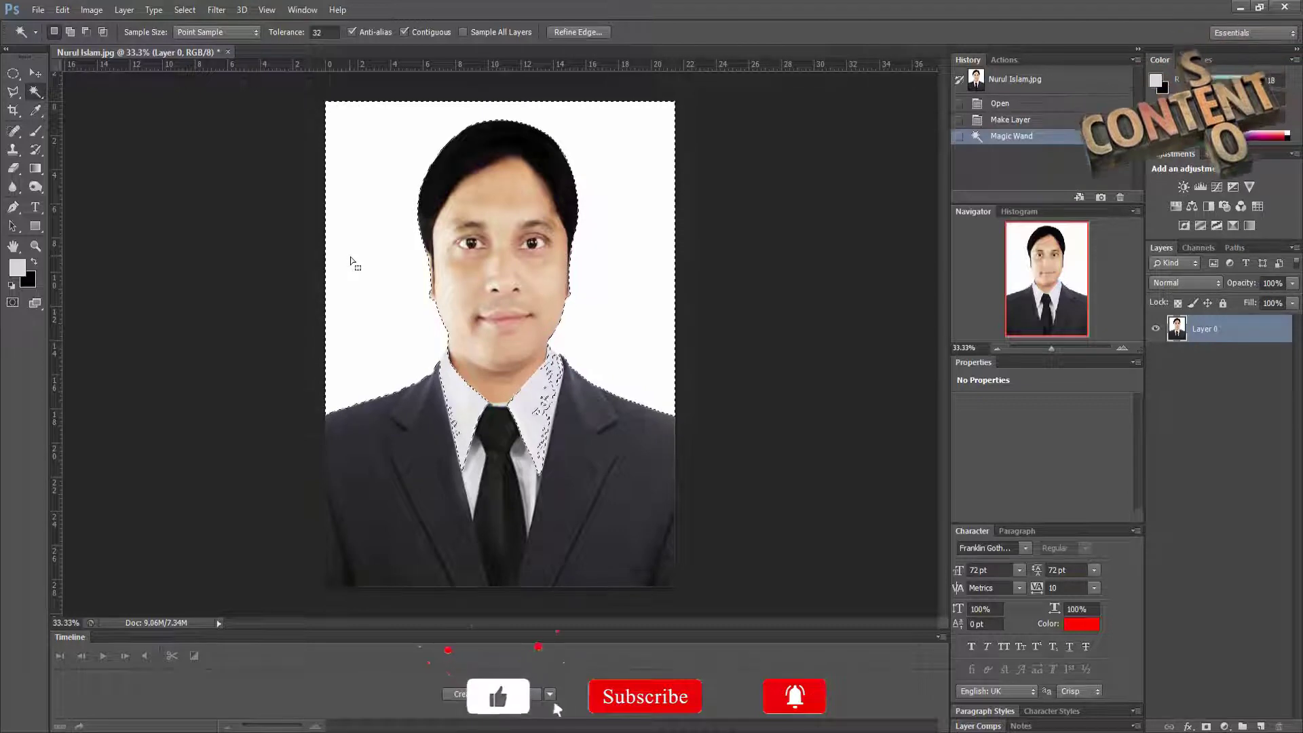
pyautogui.hotkey('ctrl', 'd')
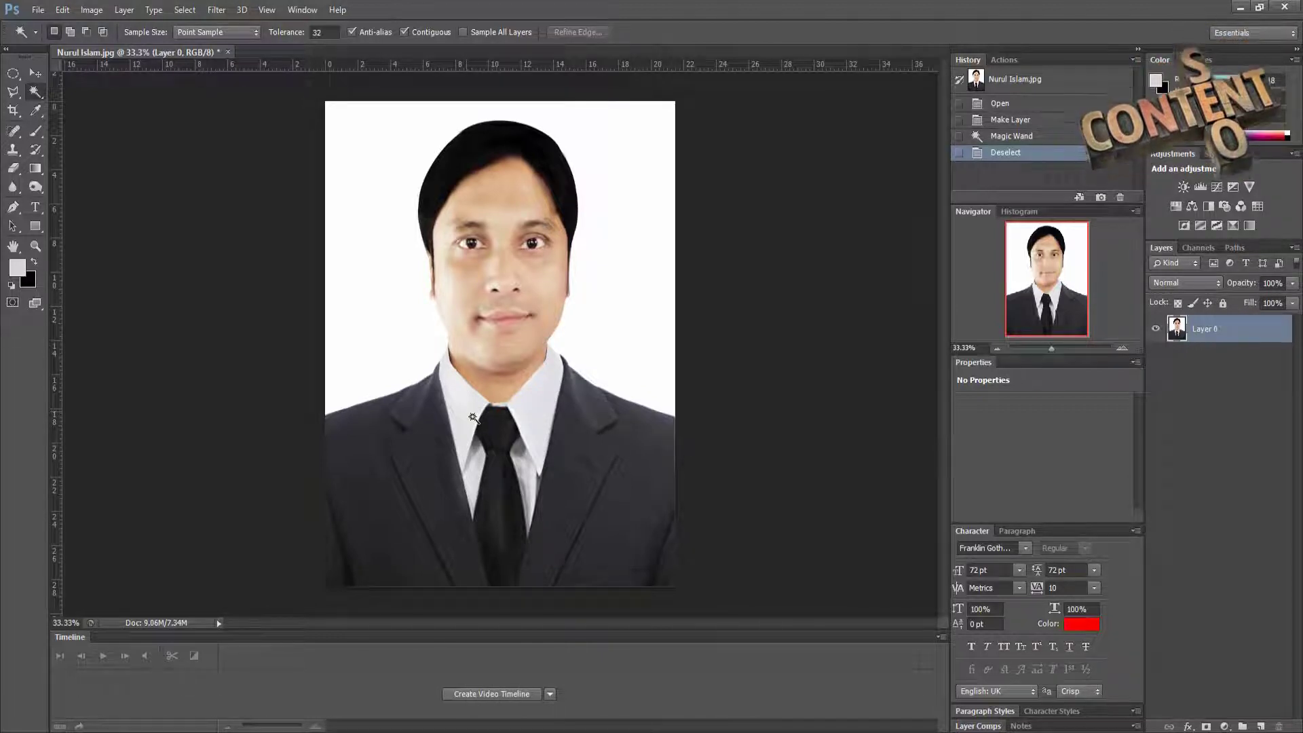
pyautogui.click(400, 214)
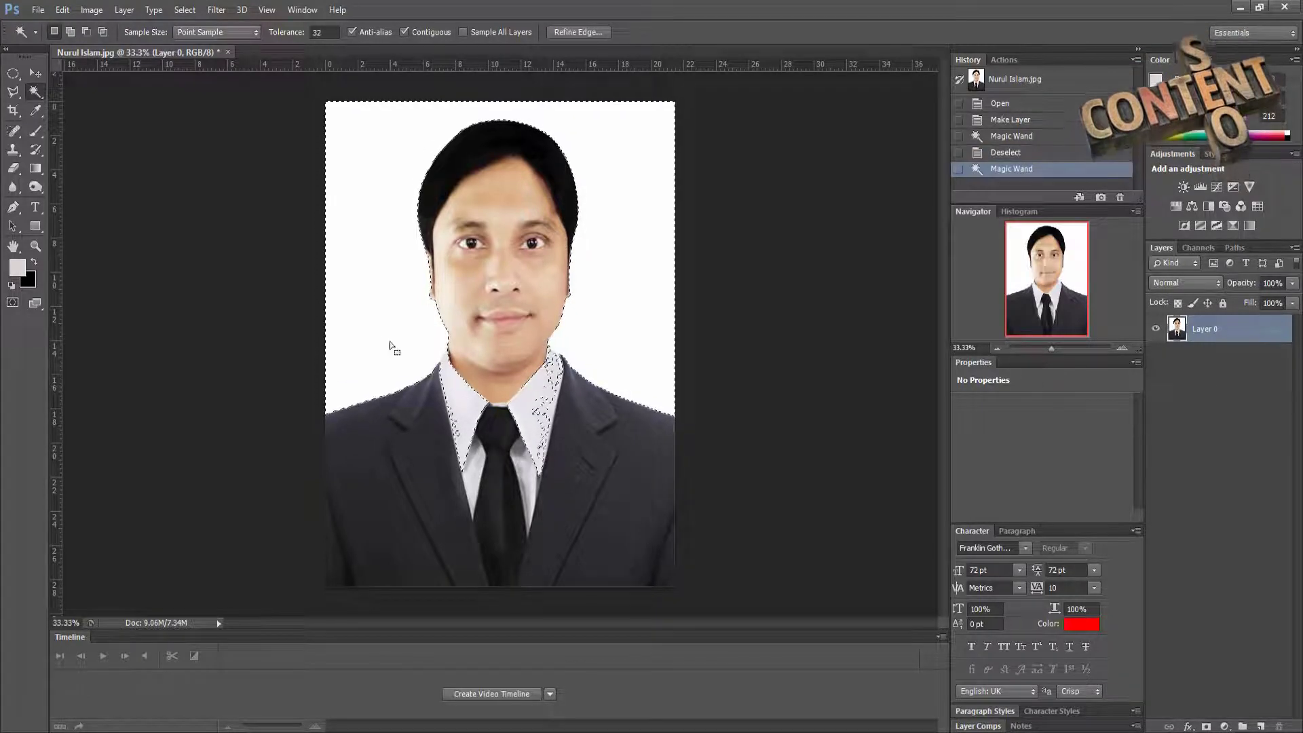
pyautogui.click(272, 225)
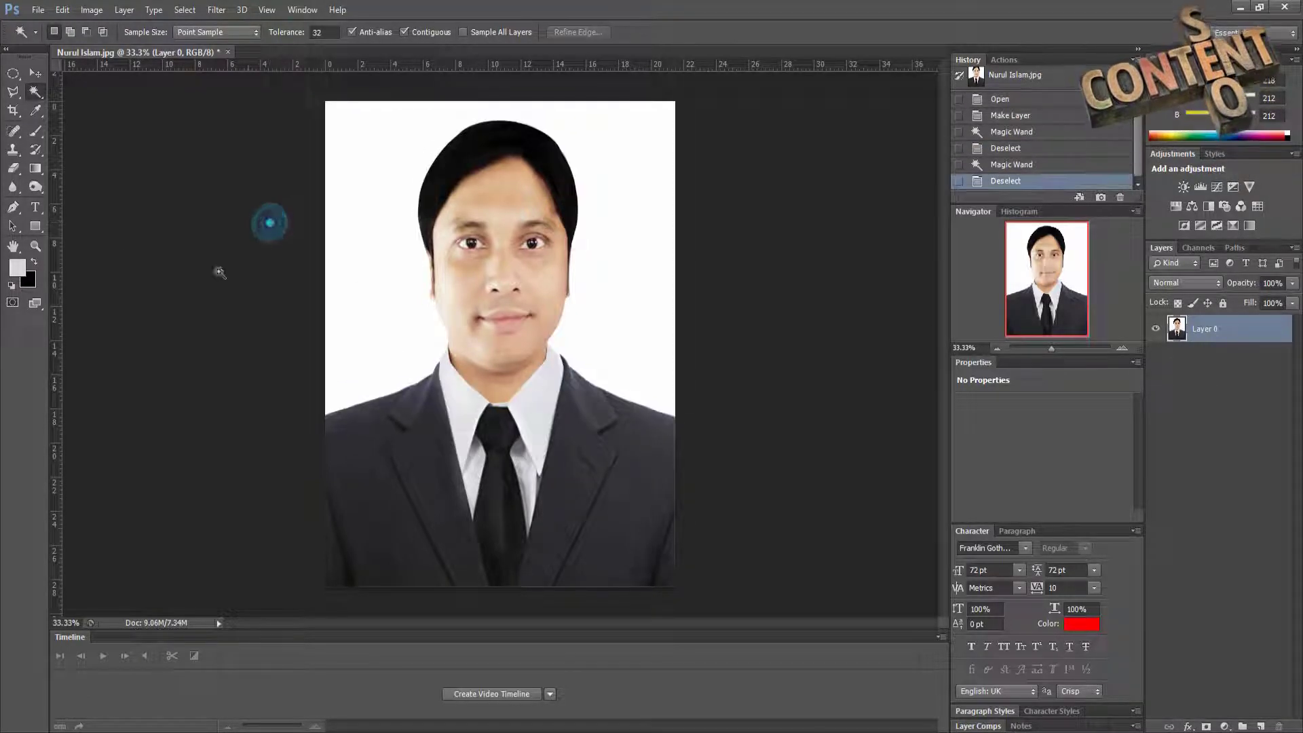
# Step: Delete the white background left of the head using a Polygonal Lasso selection
pyautogui.rightClick(21, 95)
pyautogui.click(68, 98)
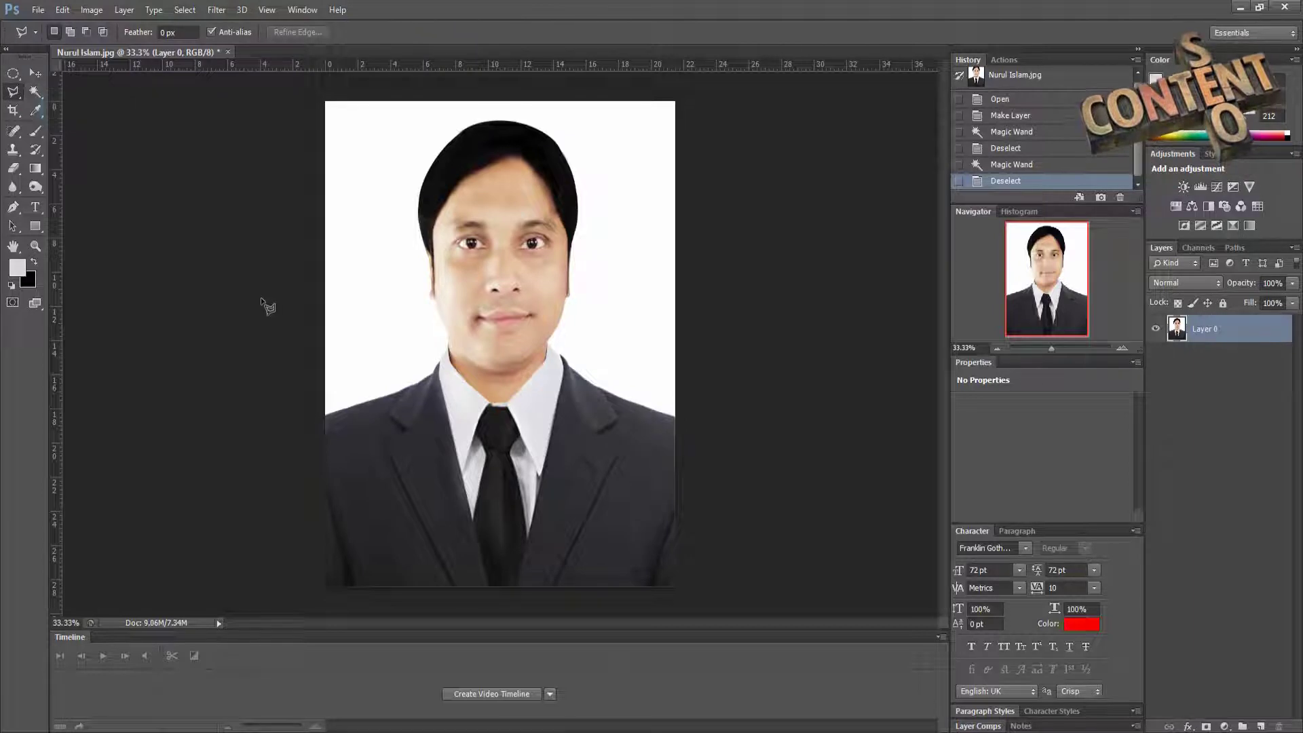
pyautogui.click(288, 379)
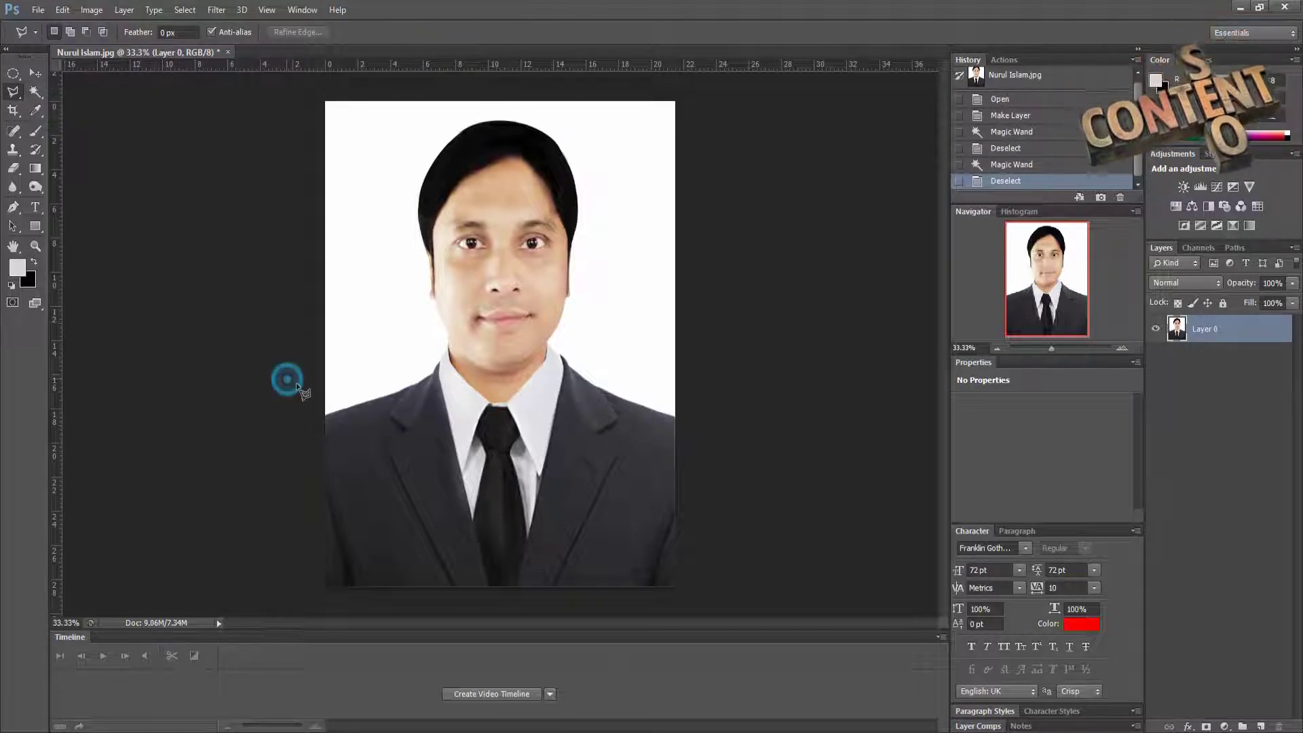
pyautogui.click(376, 381)
pyautogui.click(417, 348)
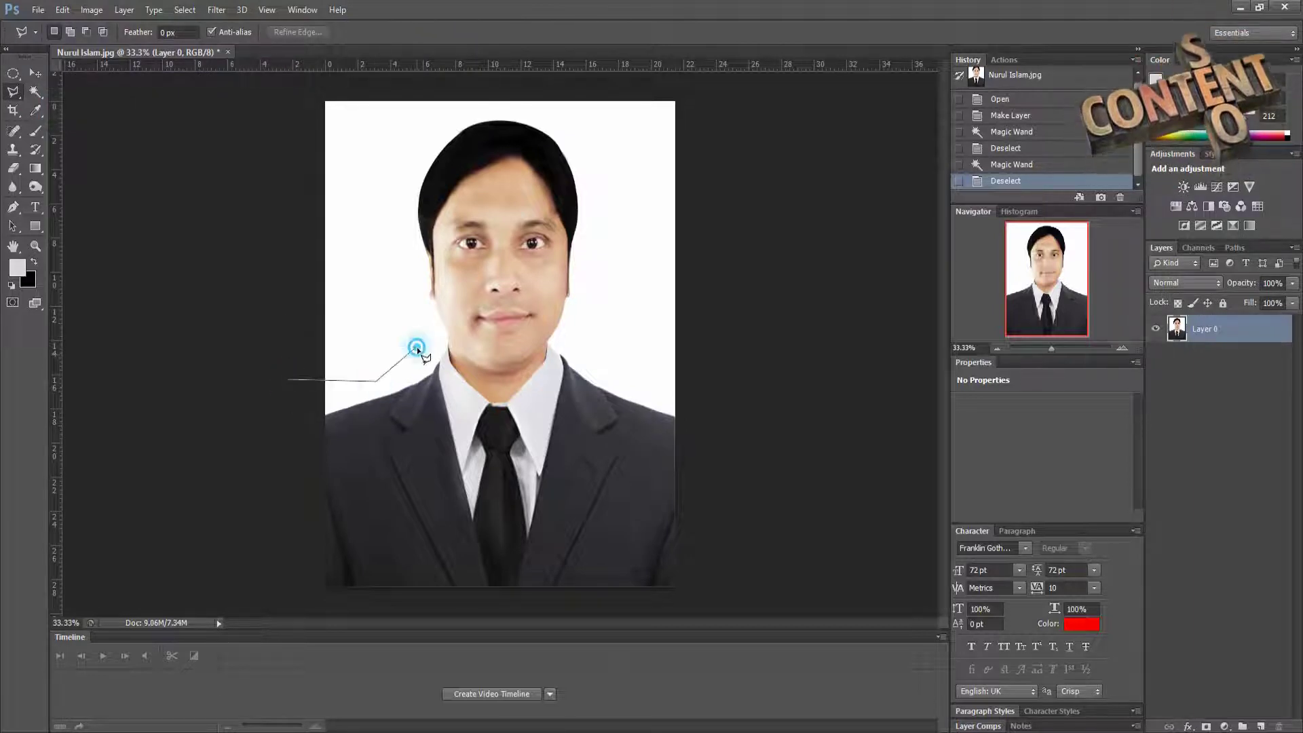
pyautogui.click(424, 272)
pyautogui.click(398, 180)
pyautogui.click(422, 84)
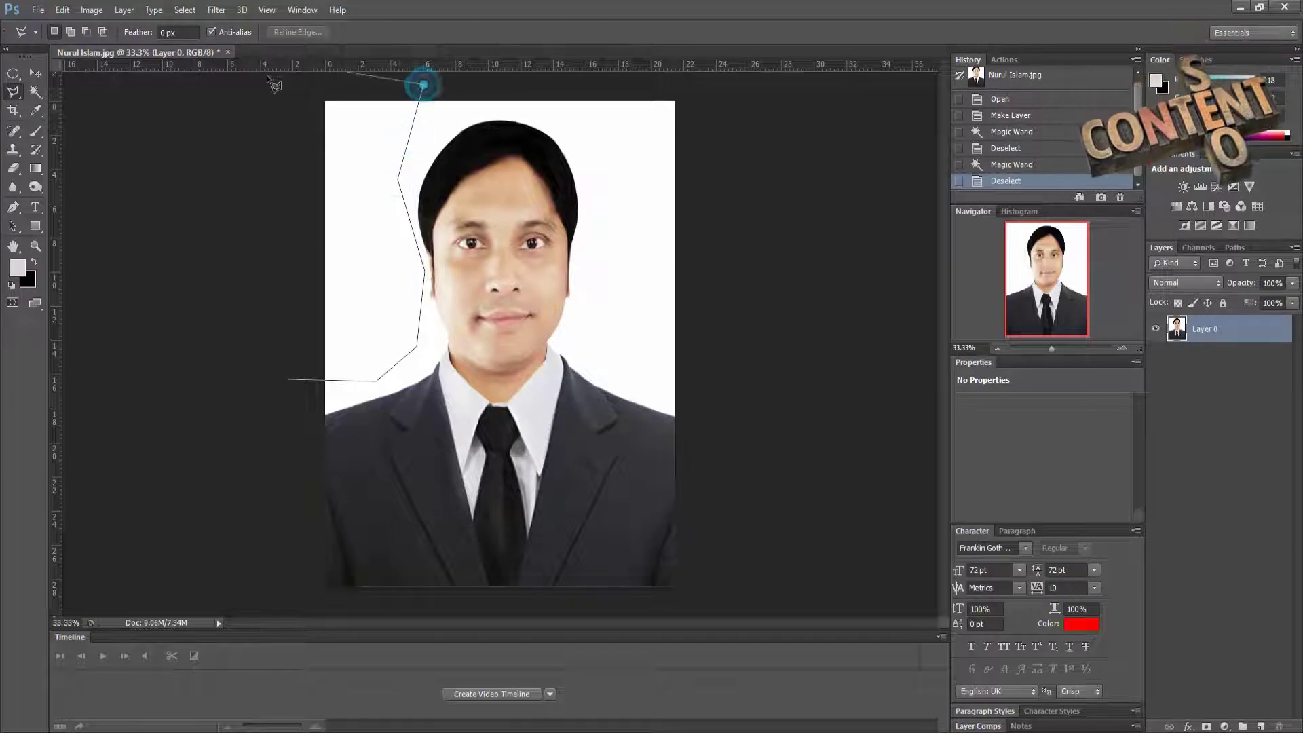
pyautogui.click(267, 76)
pyautogui.click(243, 265)
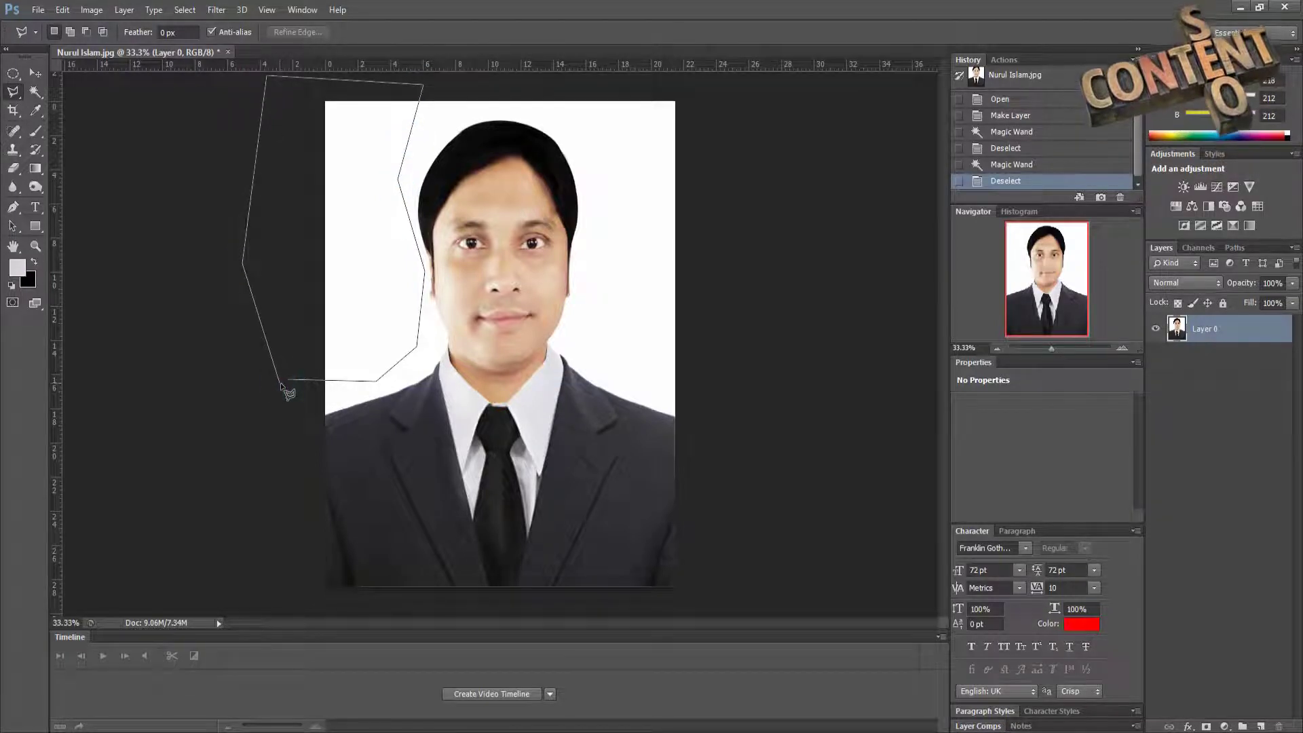
pyautogui.click(281, 384)
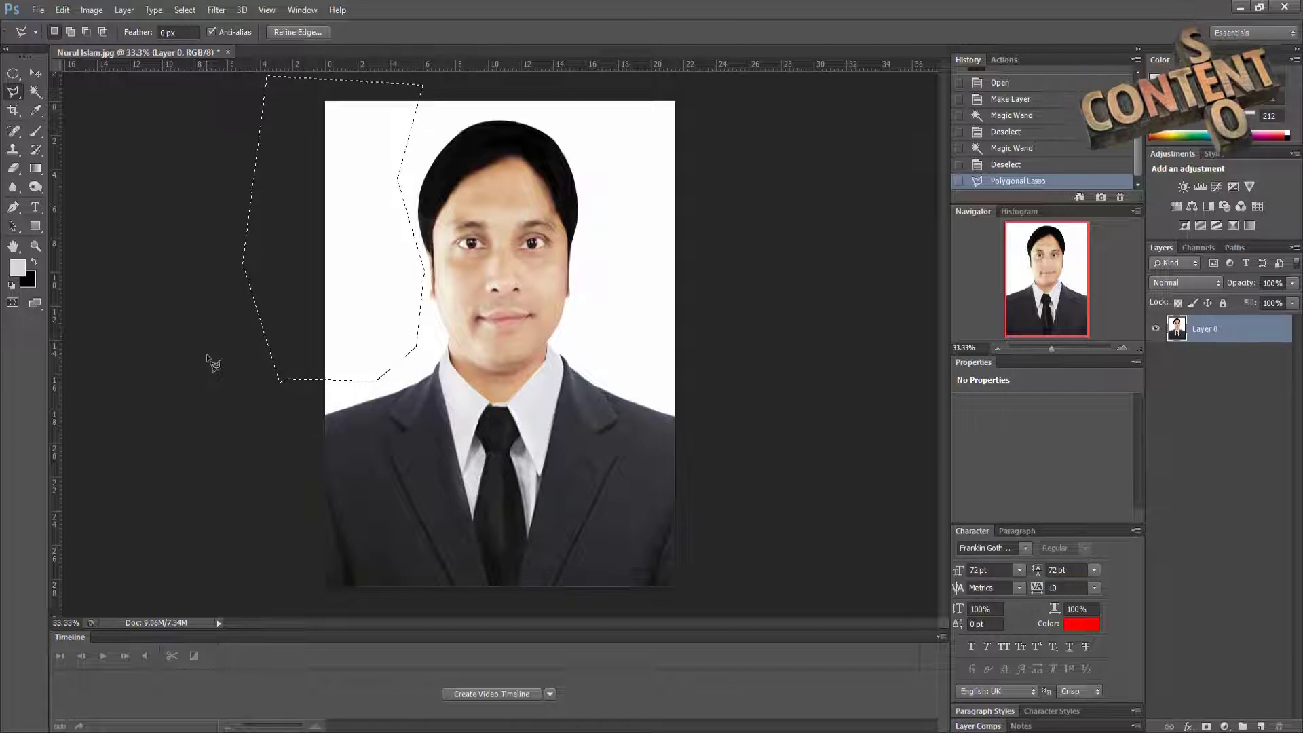
pyautogui.press('Delete')
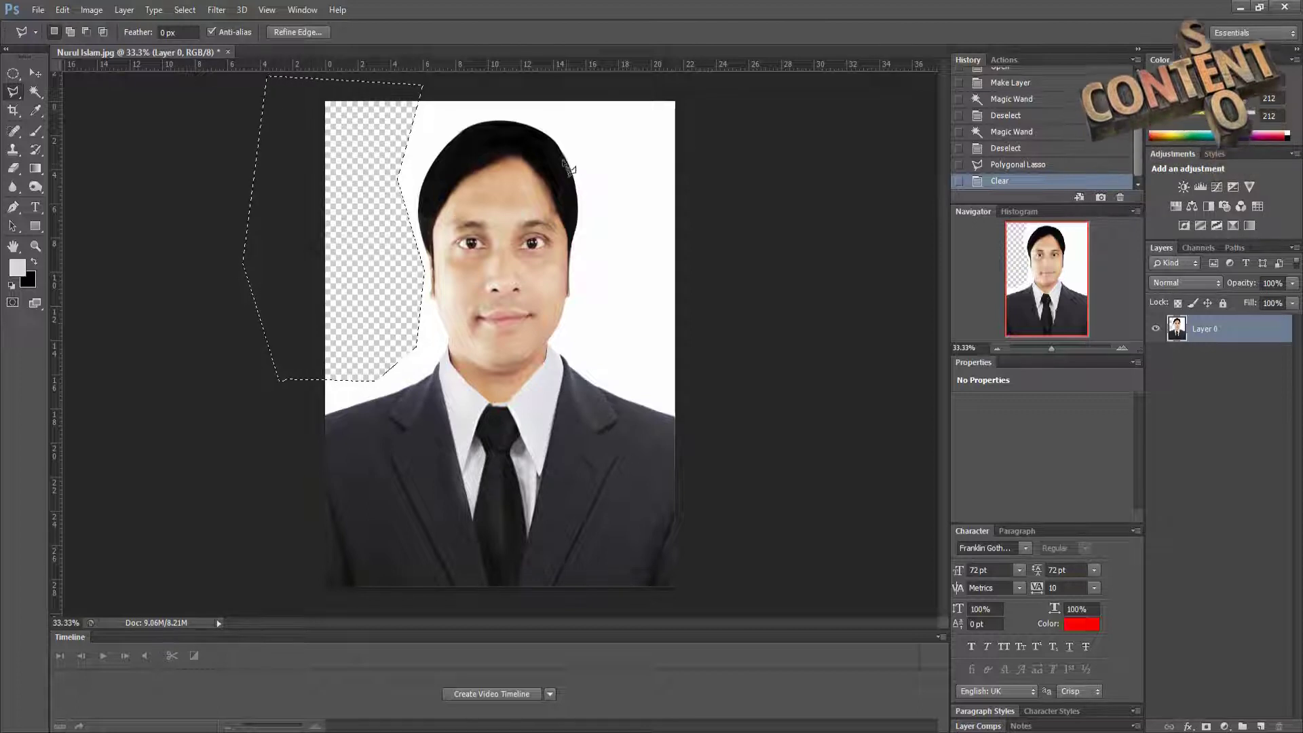
# Step: Delete the white background right of the head with a second Polygonal Lasso outline
pyautogui.click(673, 416)
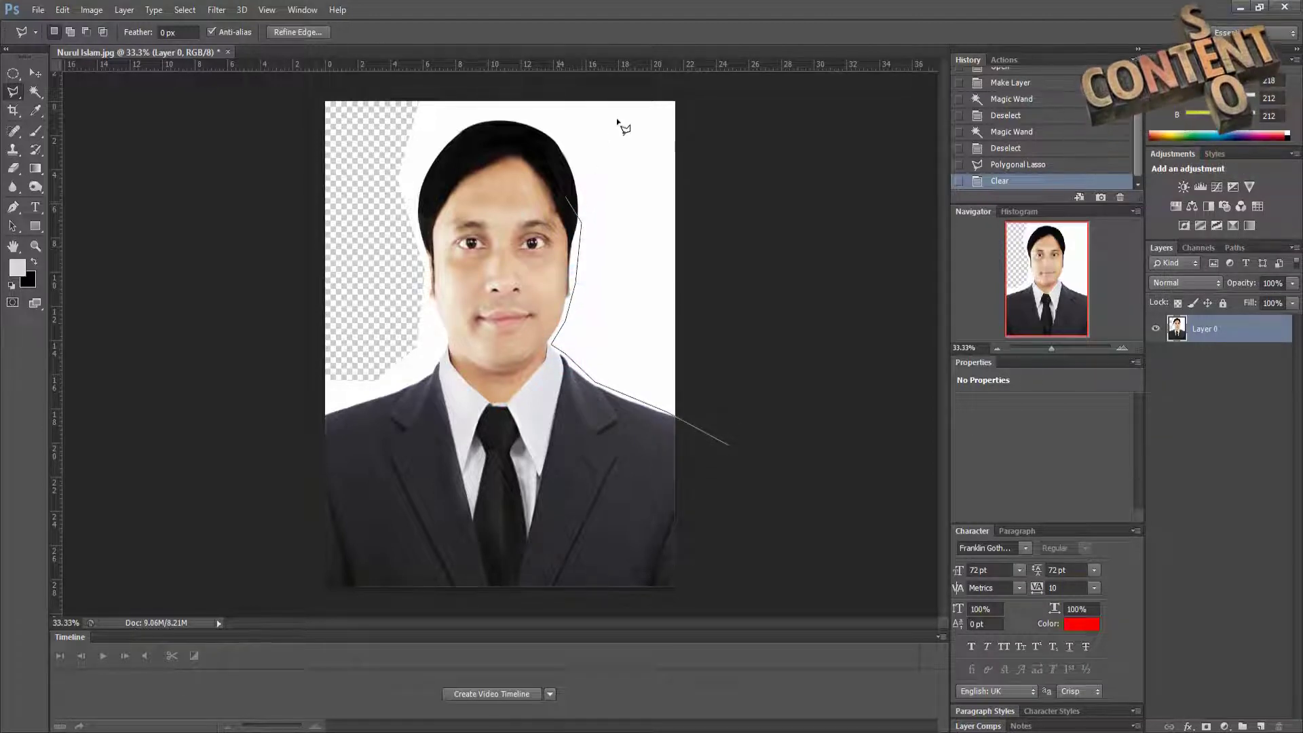
pyautogui.click(689, 79)
pyautogui.click(744, 135)
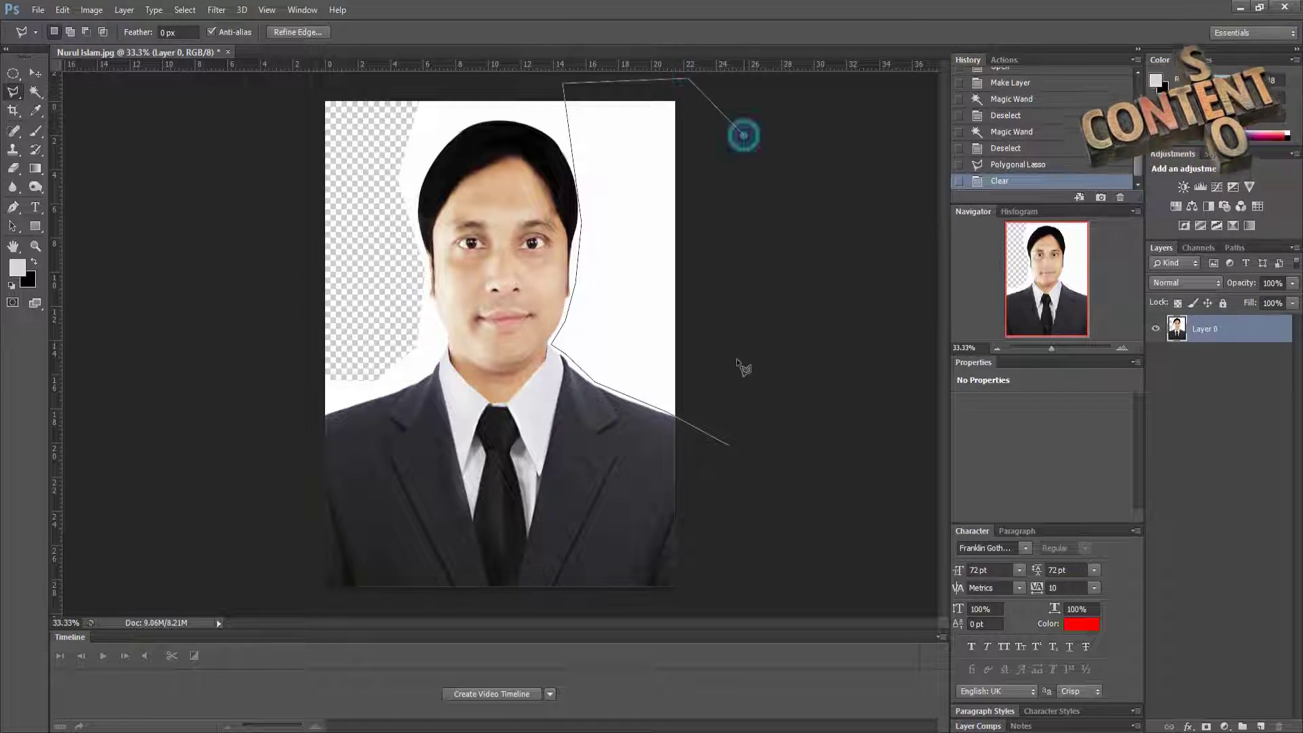
pyautogui.click(744, 394)
pyautogui.click(743, 458)
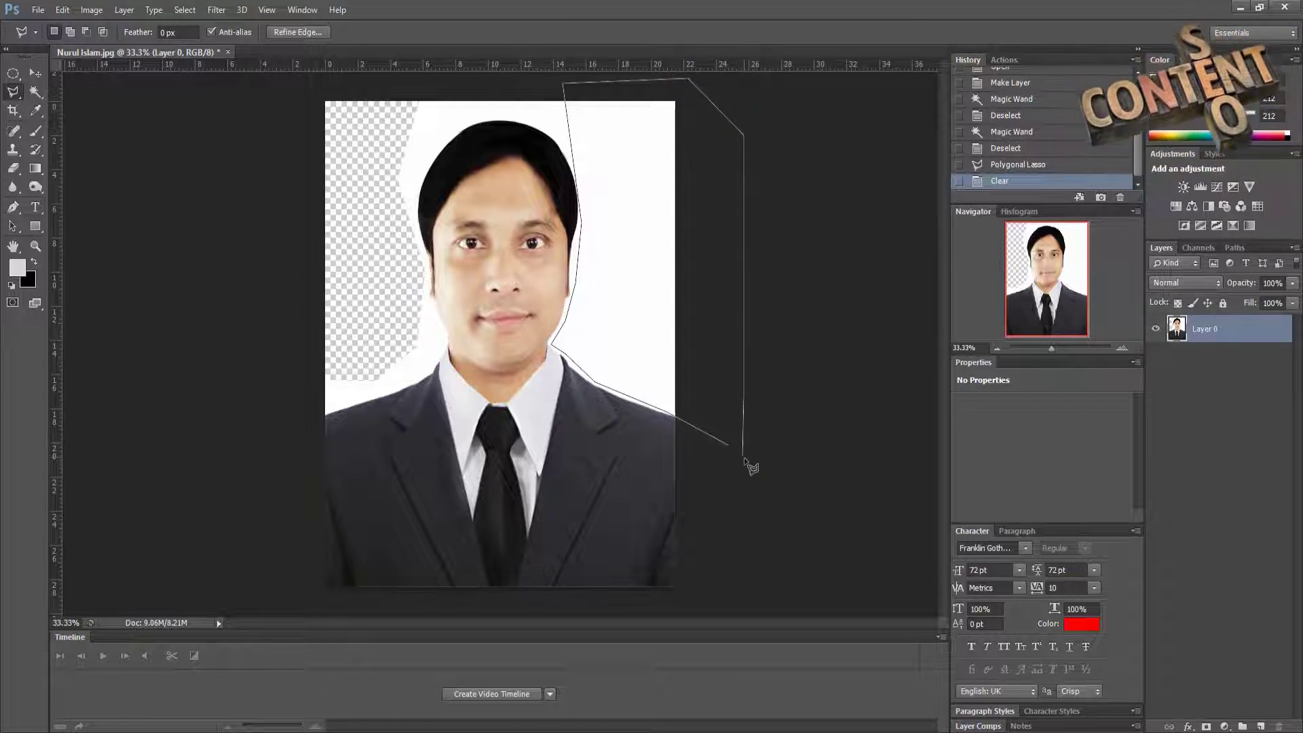
pyautogui.click(744, 458)
pyautogui.press('Delete')
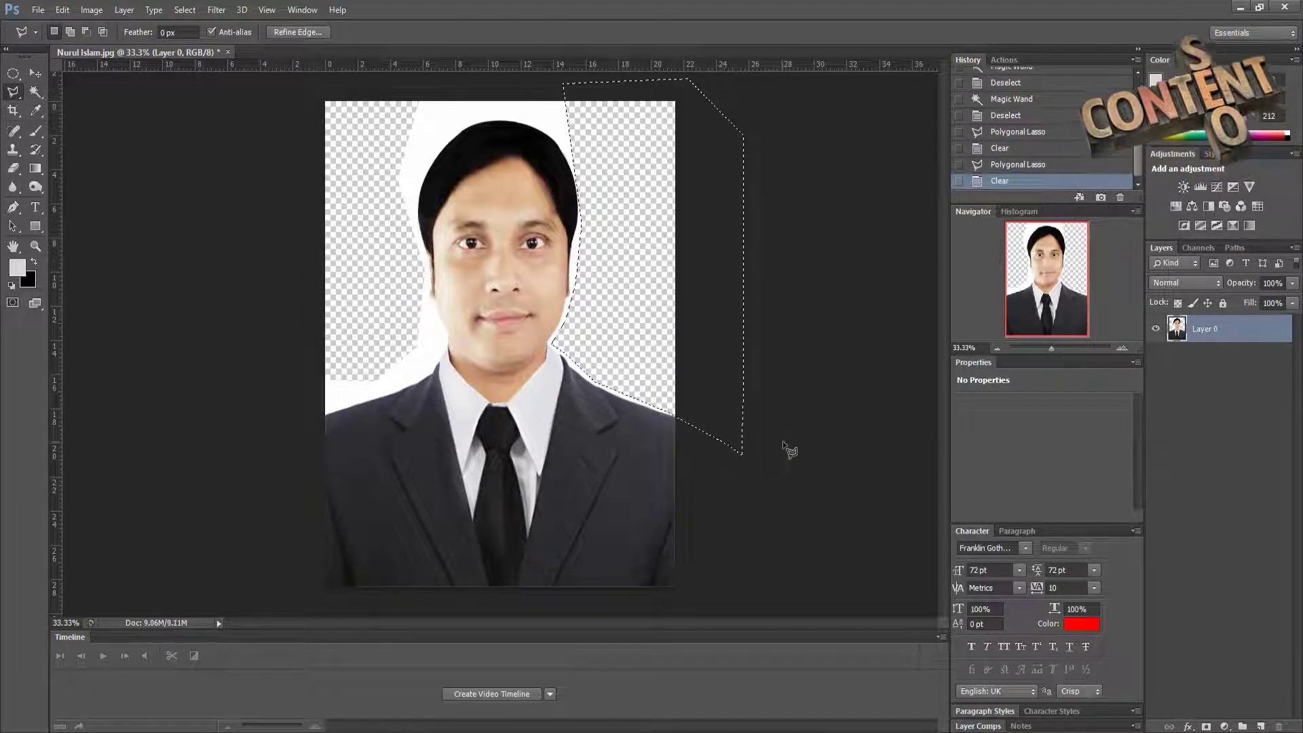
# Step: Zoom in and erase the white sliver beside the left side of the neck
pyautogui.doubleClick(784, 380)
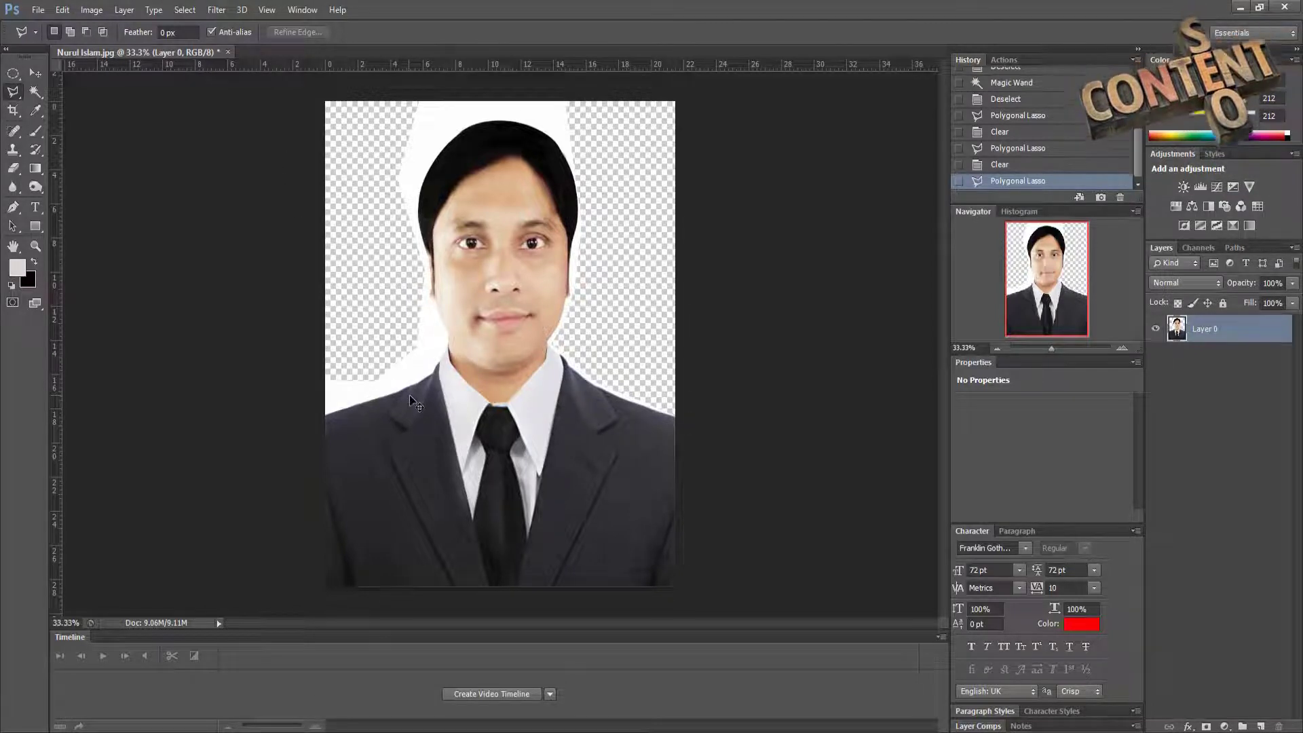
pyautogui.scroll(1, 415, 405)
pyautogui.scroll(1, 407, 415)
pyautogui.scroll(1, 387, 424)
pyautogui.scroll(2, 274, 440)
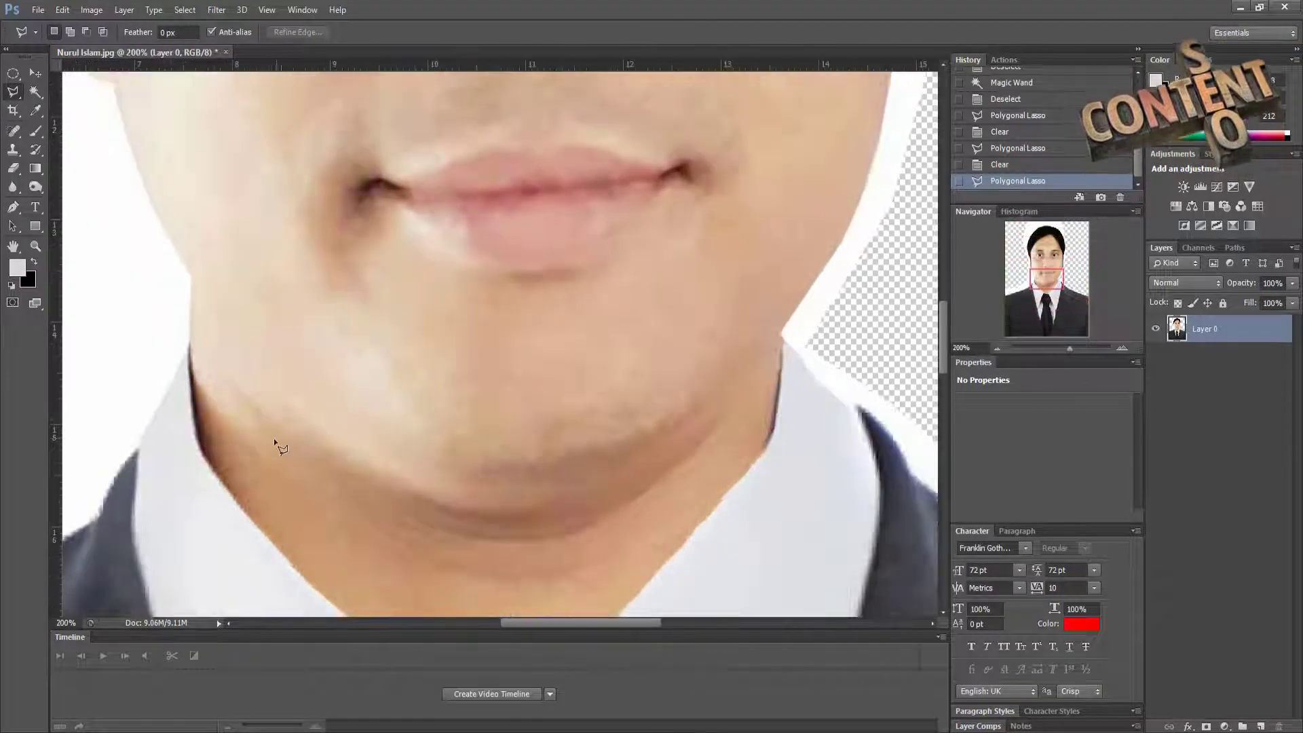
pyautogui.moveTo(269, 429); pyautogui.dragTo(640, 320)
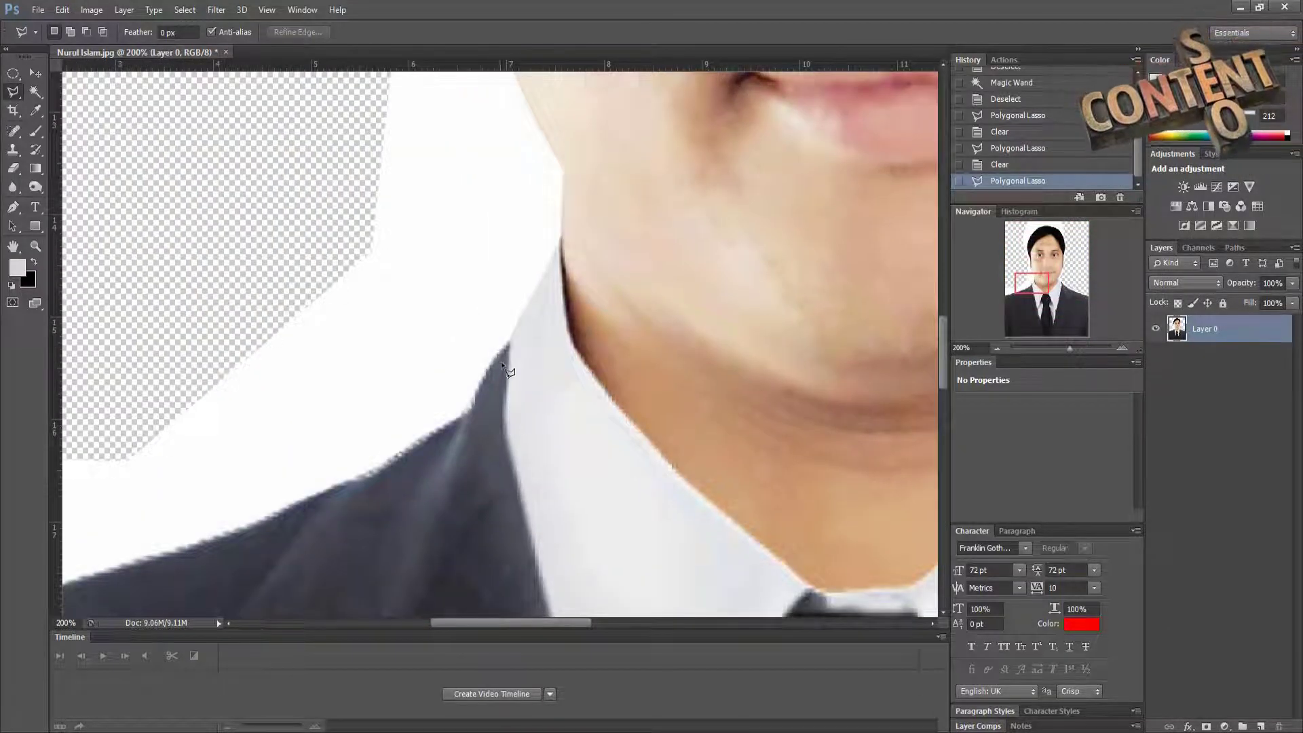
pyautogui.click(533, 297)
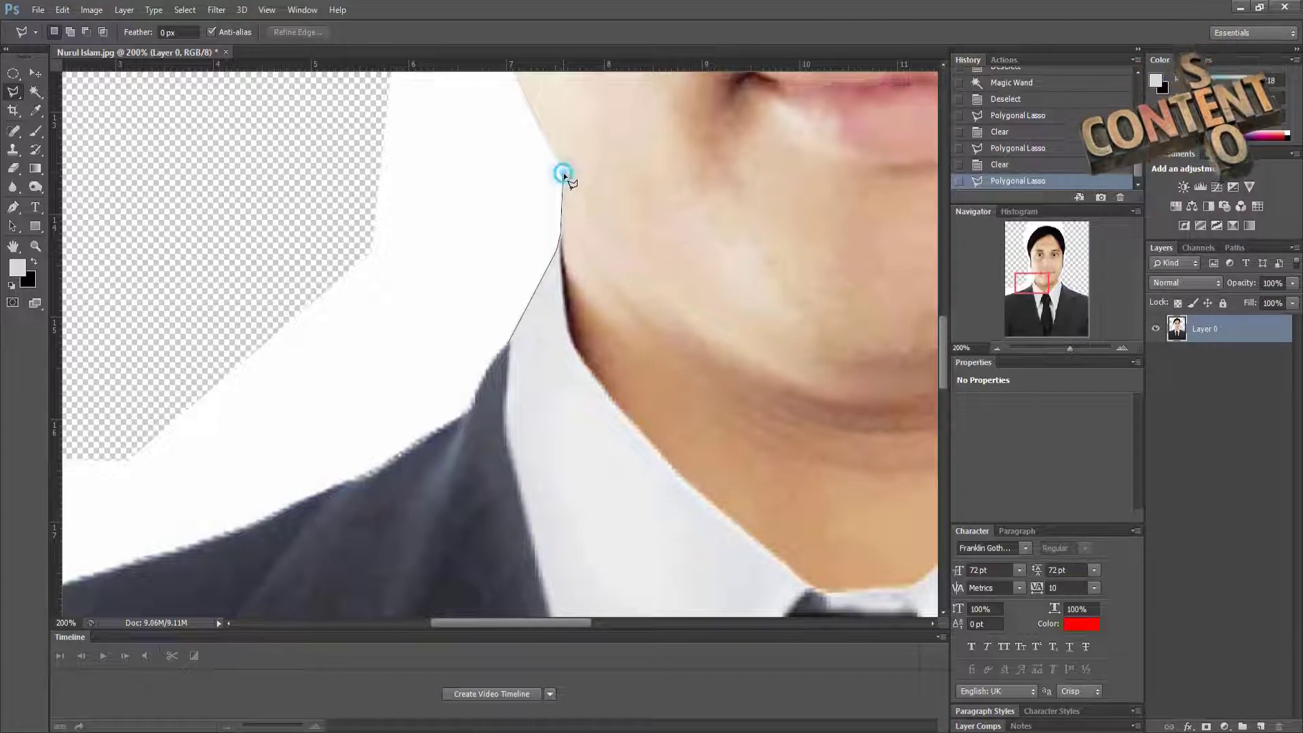
pyautogui.click(505, 332)
pyautogui.press('Delete')
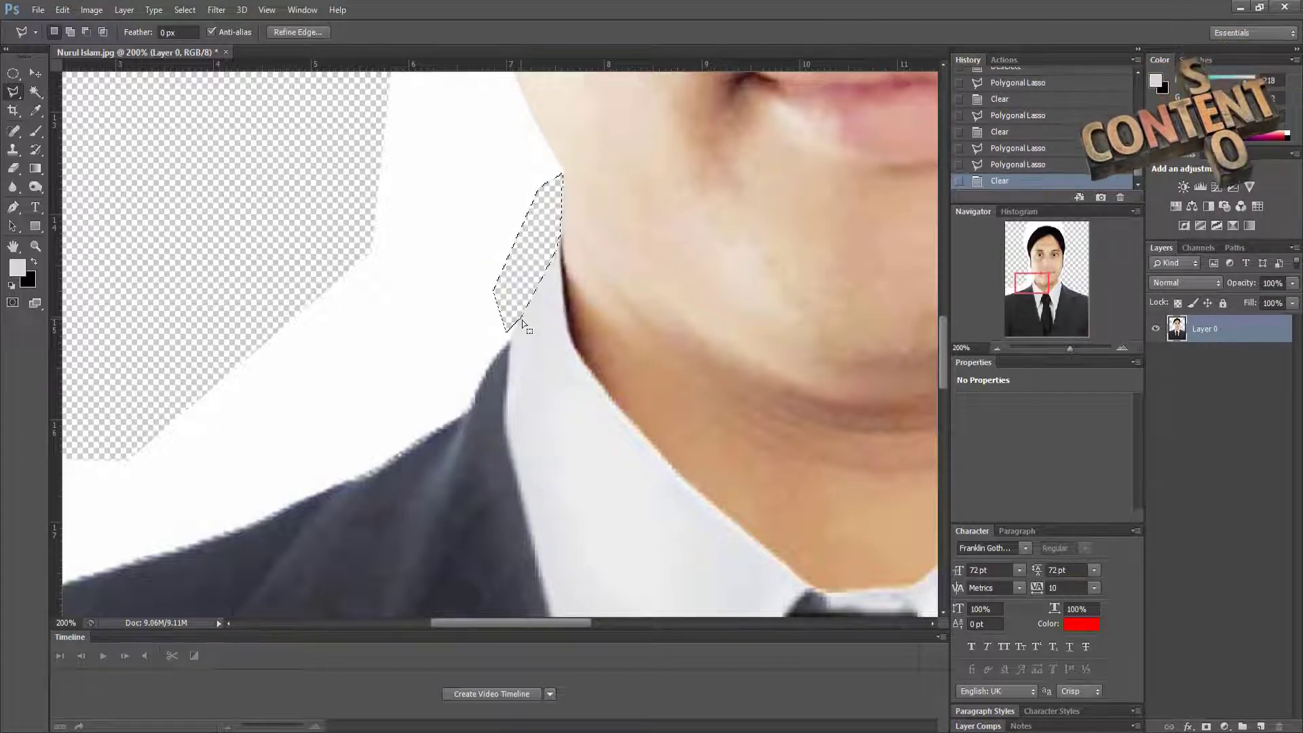
# Step: Erase the white patch along the collar near the chin, deselect and zoom back out
pyautogui.moveTo(712, 360)
pyautogui.mouseDown()
pyautogui.moveTo(540, 408)
pyautogui.moveTo(309, 427)
pyautogui.mouseUp()
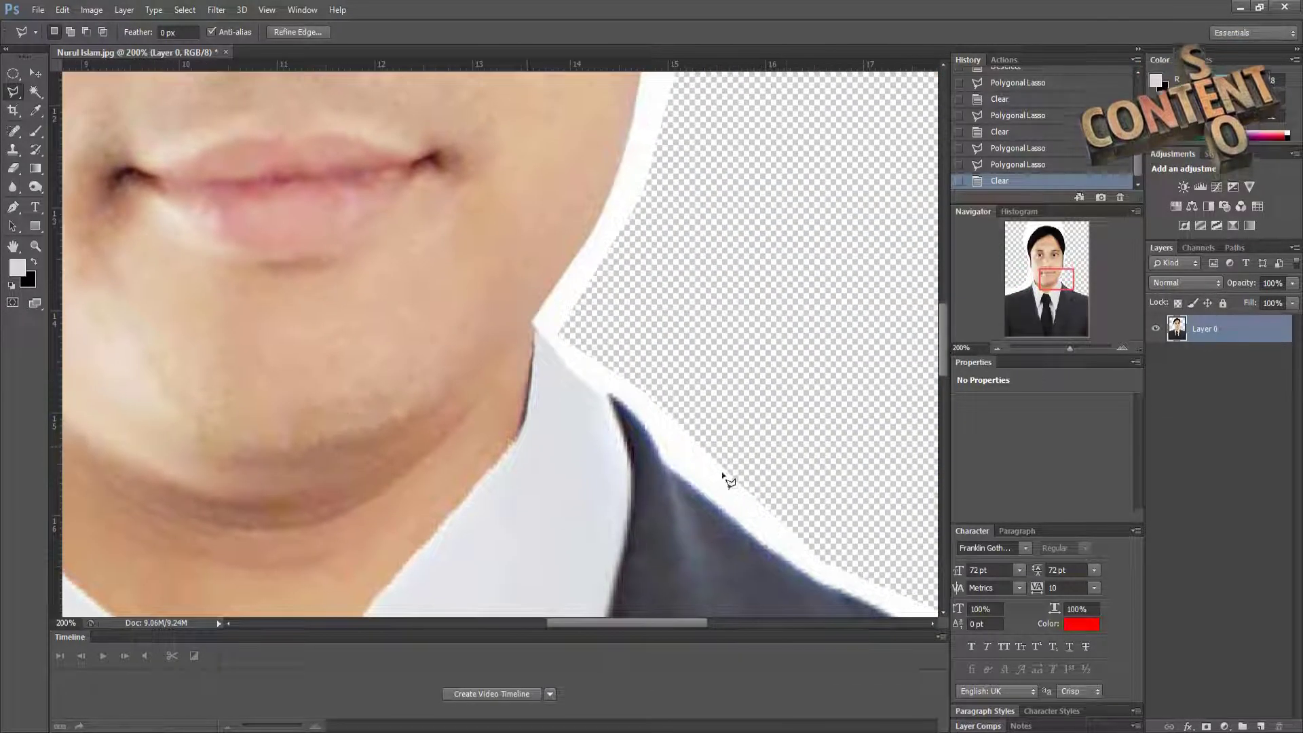
pyautogui.click(604, 394)
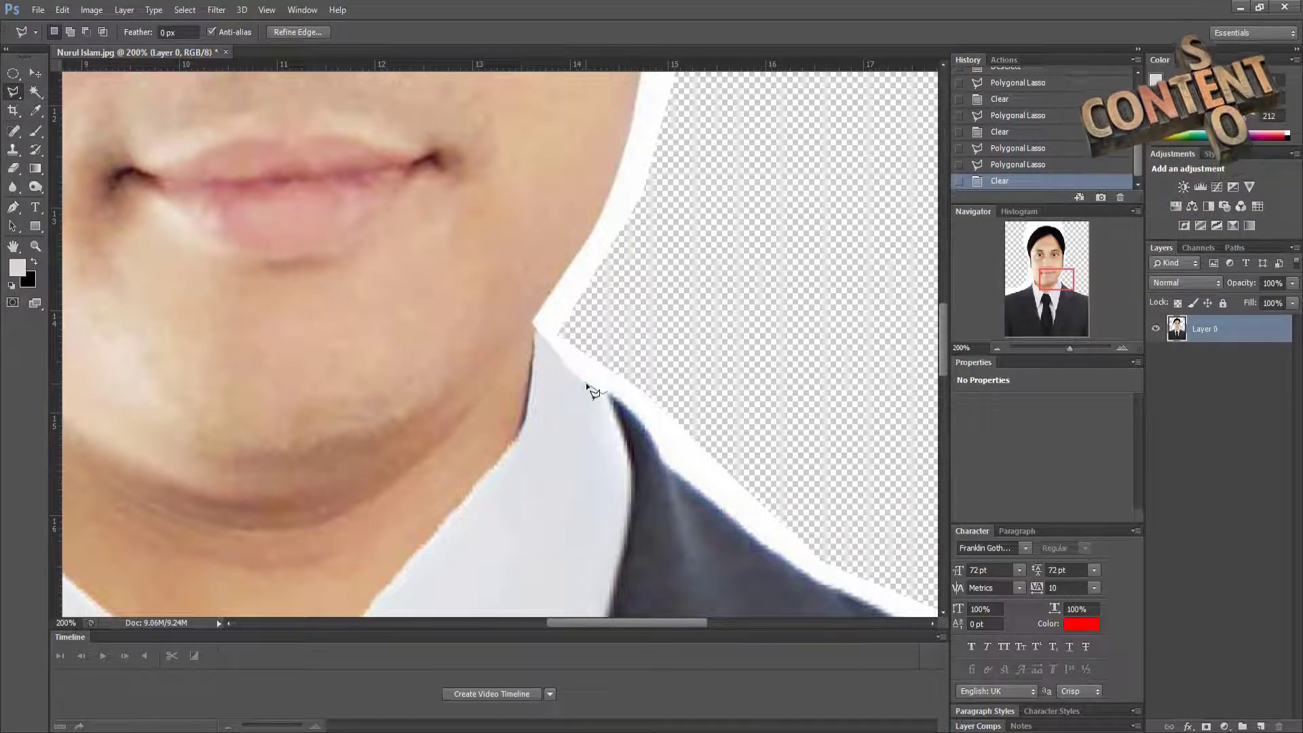
pyautogui.click(582, 378)
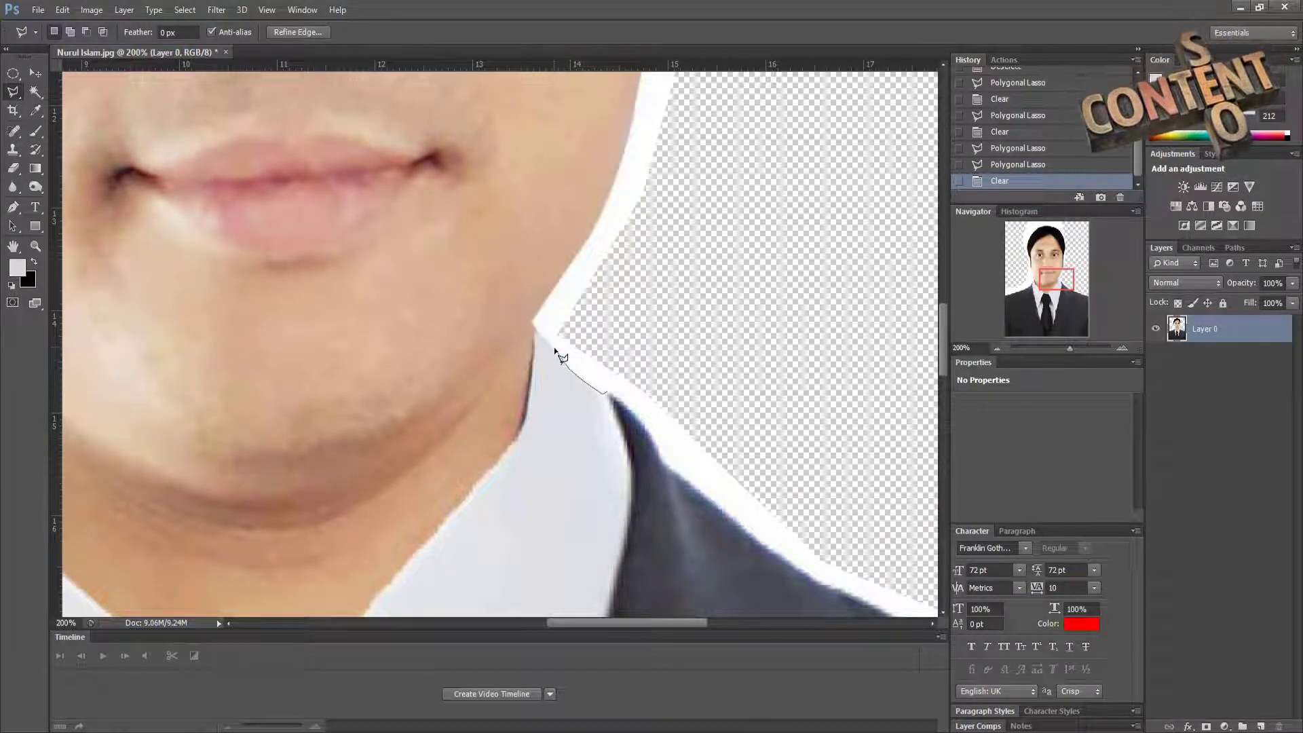
pyautogui.click(533, 322)
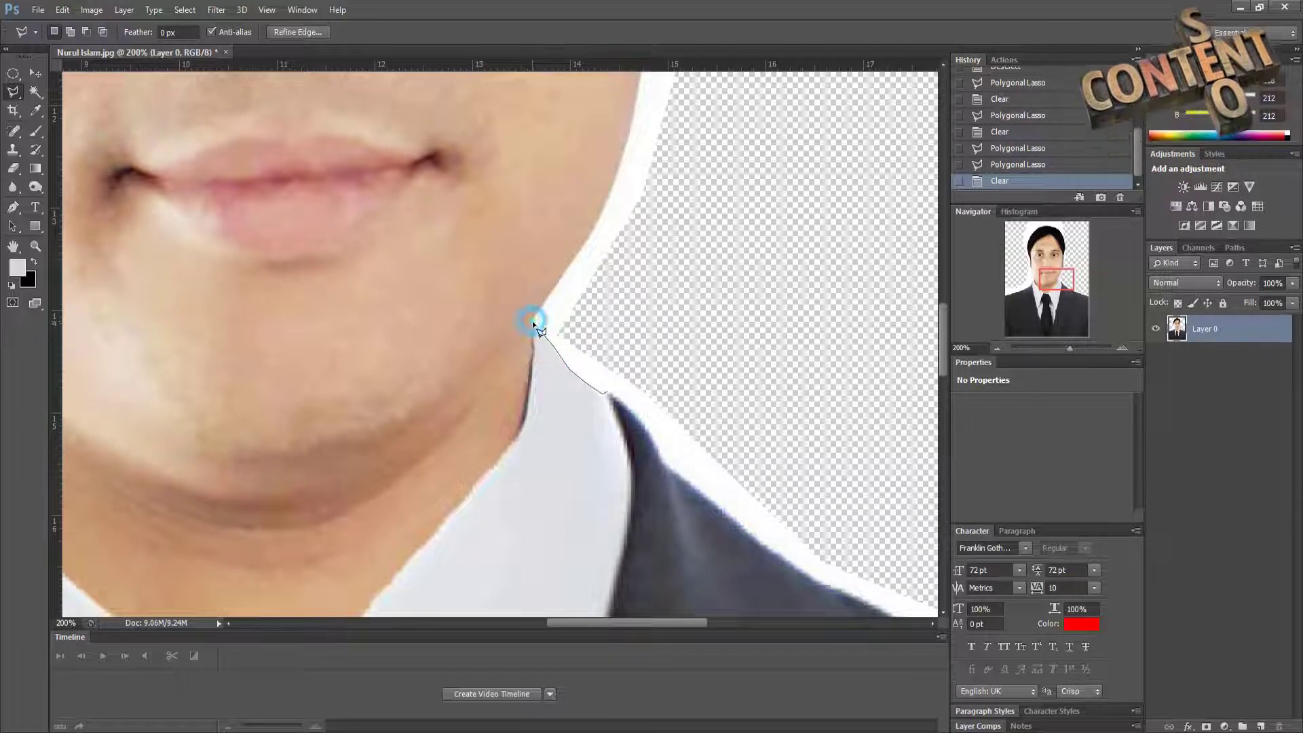
pyautogui.doubleClick(638, 384)
pyautogui.press('Delete')
pyautogui.hotkey('ctrl', 'd')
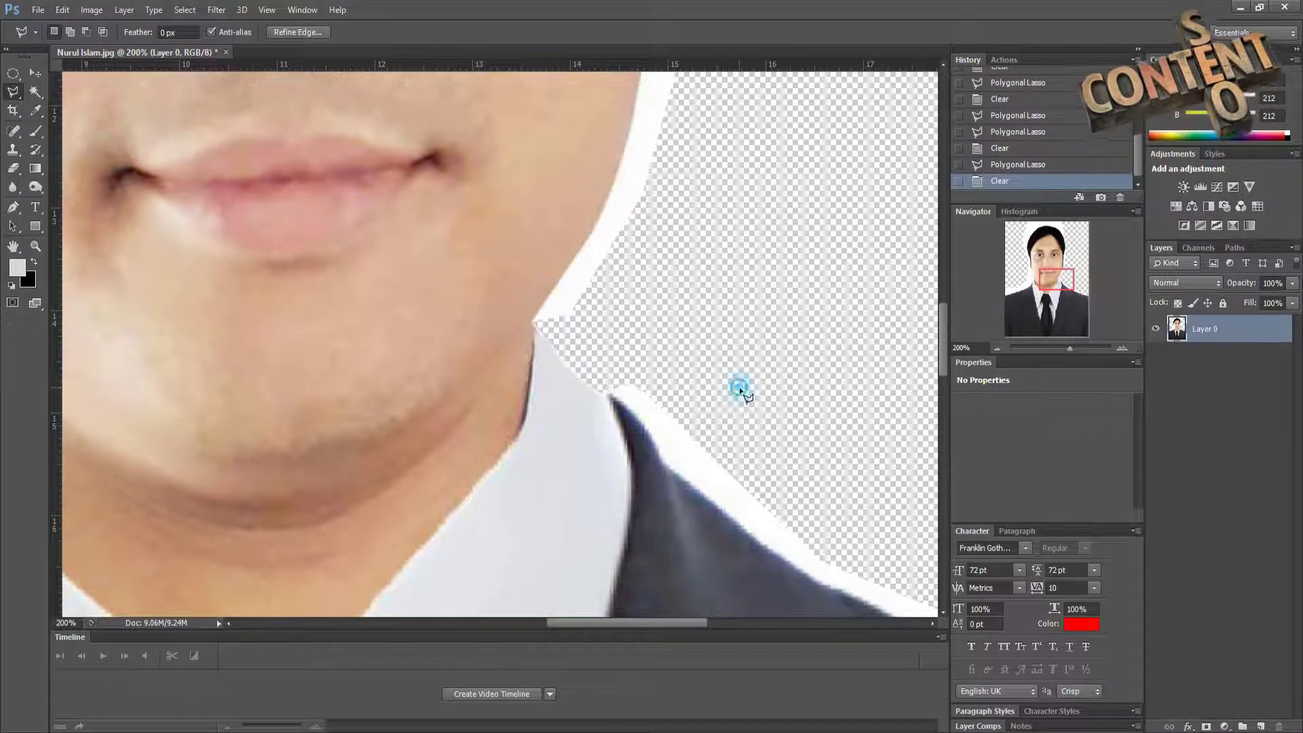
pyautogui.hotkey('ctrl', '-')
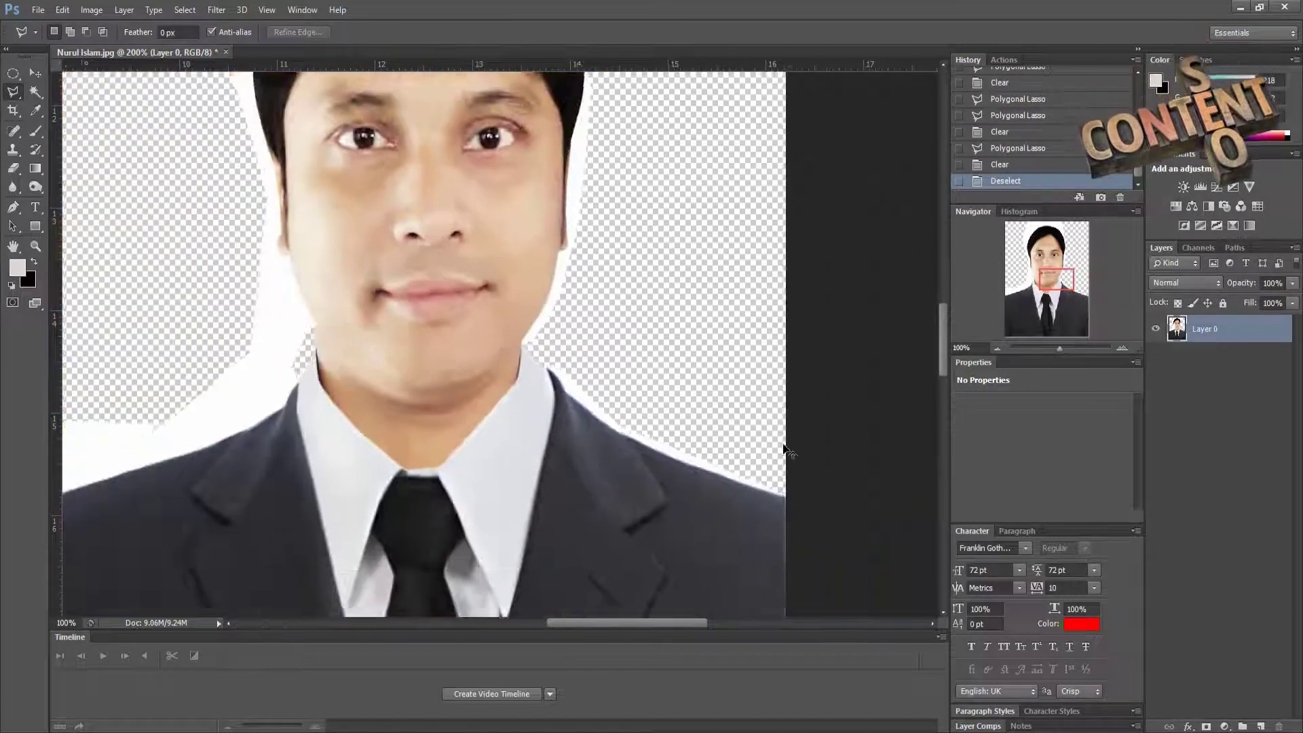
pyautogui.hotkey('ctrl', '-')
pyautogui.hotkey('ctrl', '-')
pyautogui.hotkey('ctrl', '-')
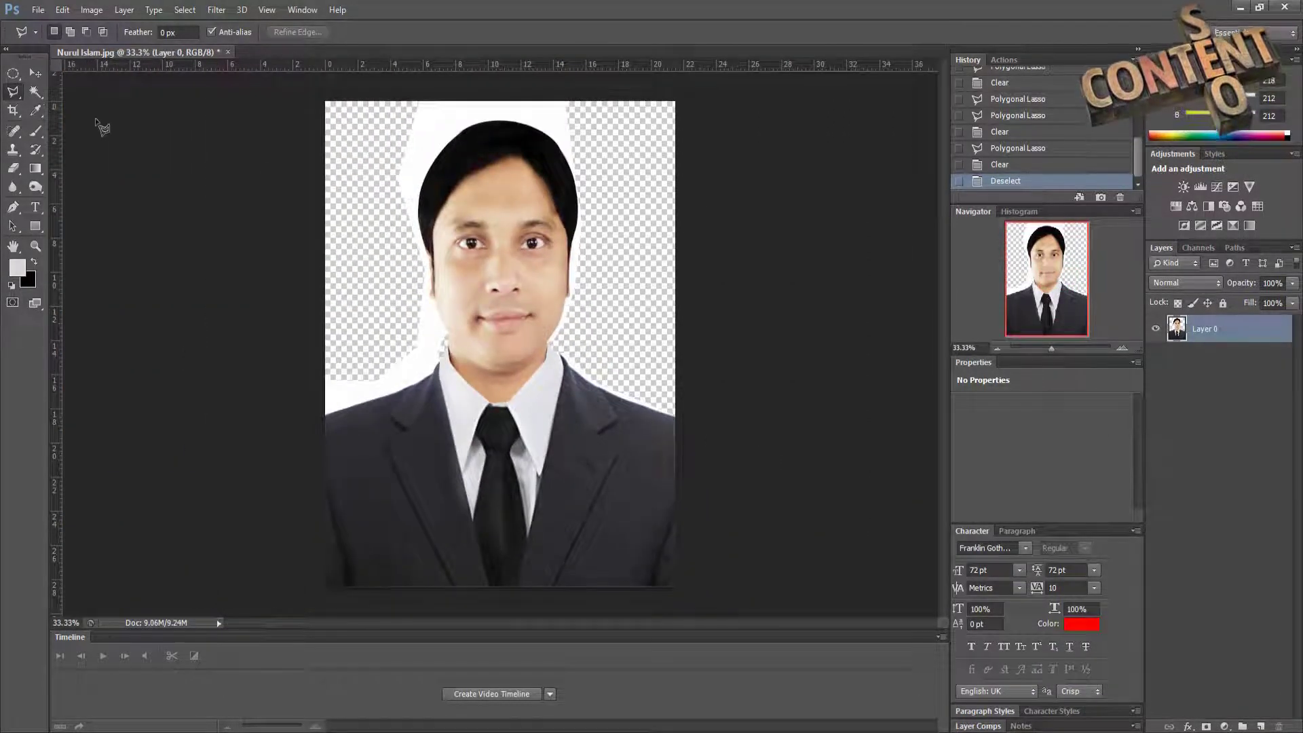
# Step: Try a Magic Wand selection of the white background, then deselect and zoom into the collar
pyautogui.click(37, 95)
pyautogui.click(440, 333)
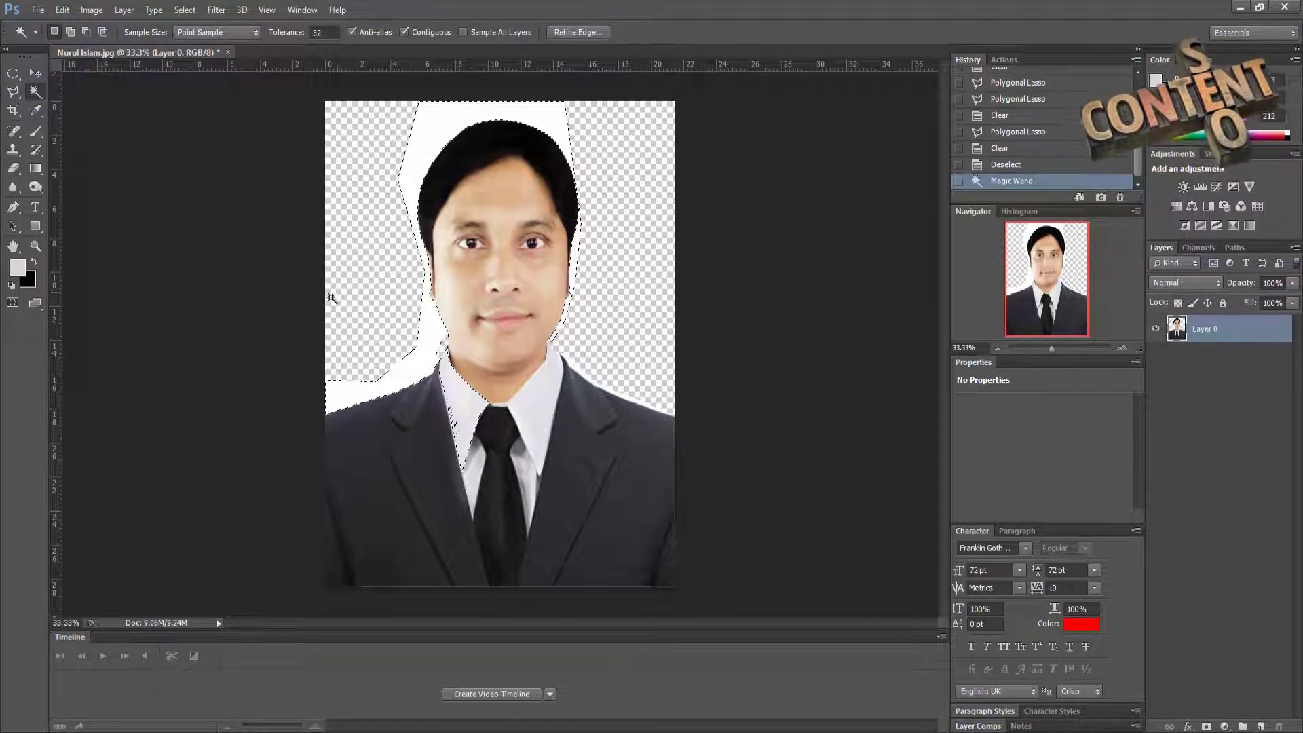
pyautogui.hotkey('ctrl', 'd')
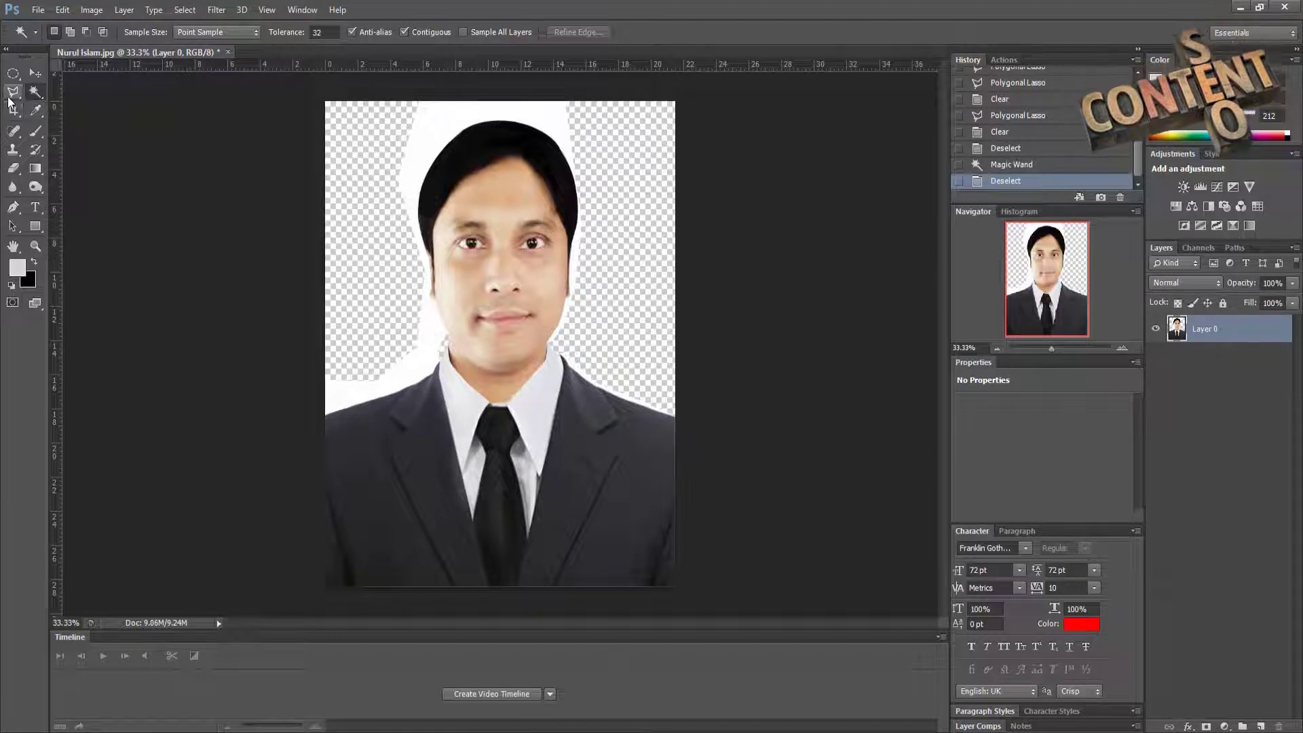
pyautogui.click(15, 92)
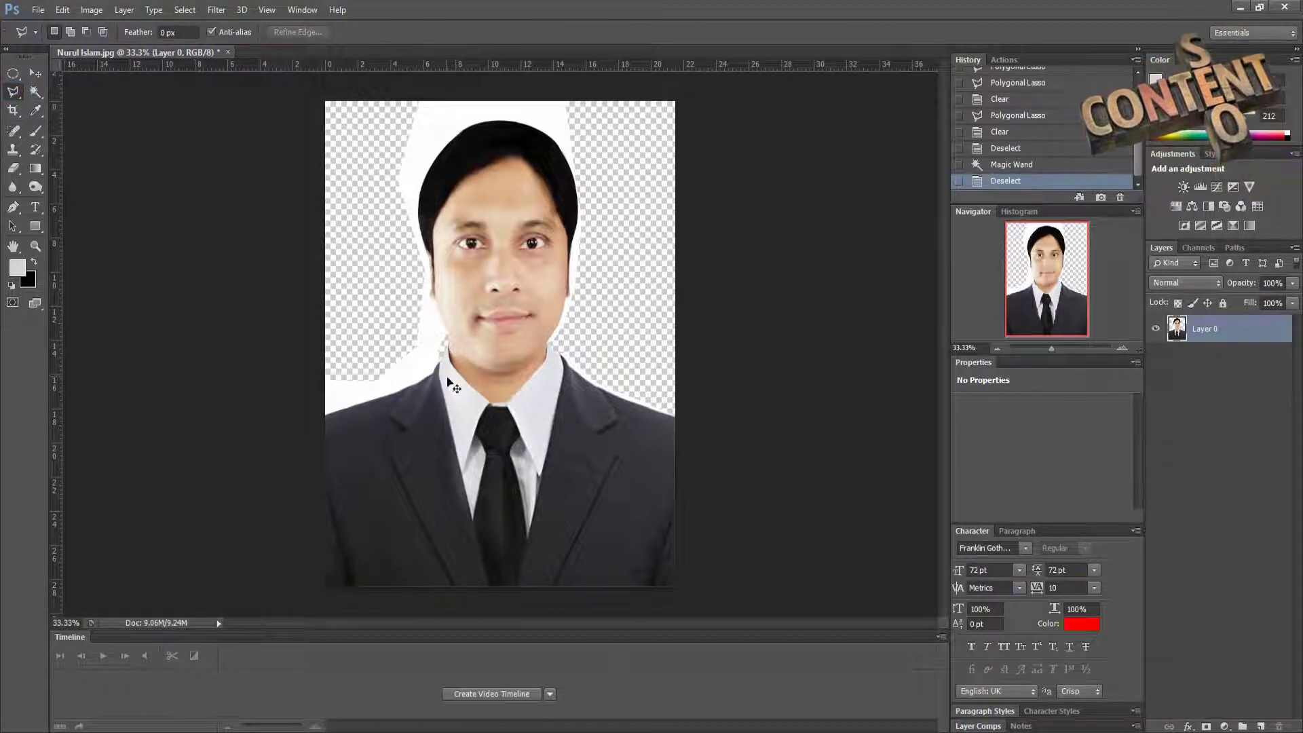
pyautogui.scroll(1, 448, 381)
pyautogui.scroll(1, 445, 378)
pyautogui.scroll(3, 399, 456)
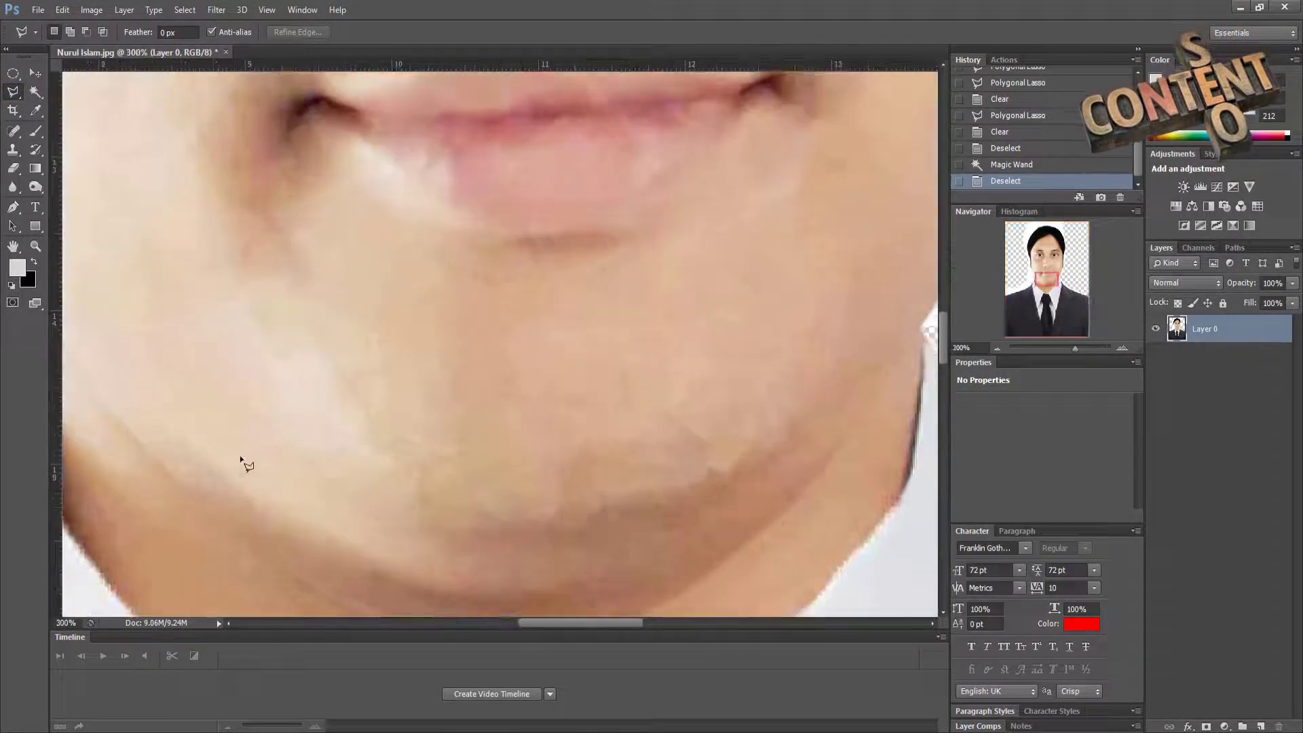
pyautogui.moveTo(187, 444); pyautogui.dragTo(689, 266)
pyautogui.moveTo(489, 415); pyautogui.dragTo(547, 385)
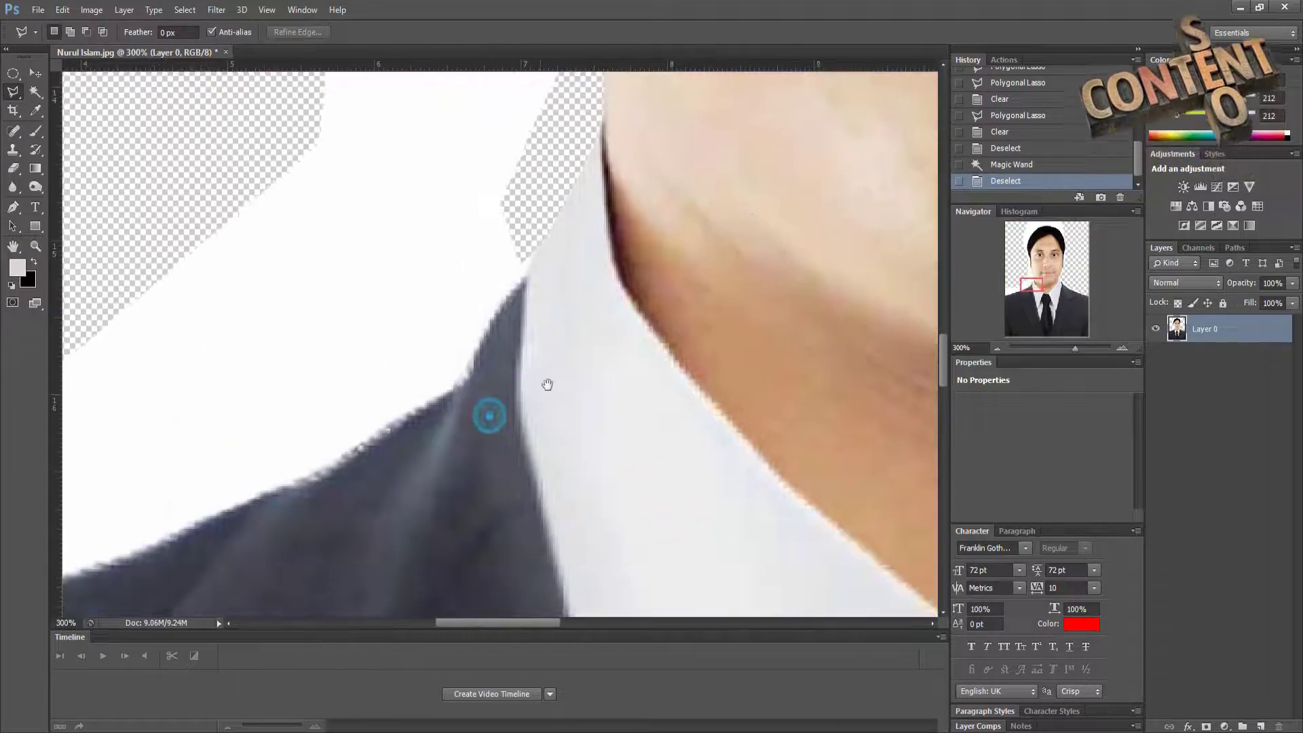
# Step: Erase the white wedge beside the collar point, deselect and zoom out
pyautogui.click(491, 322)
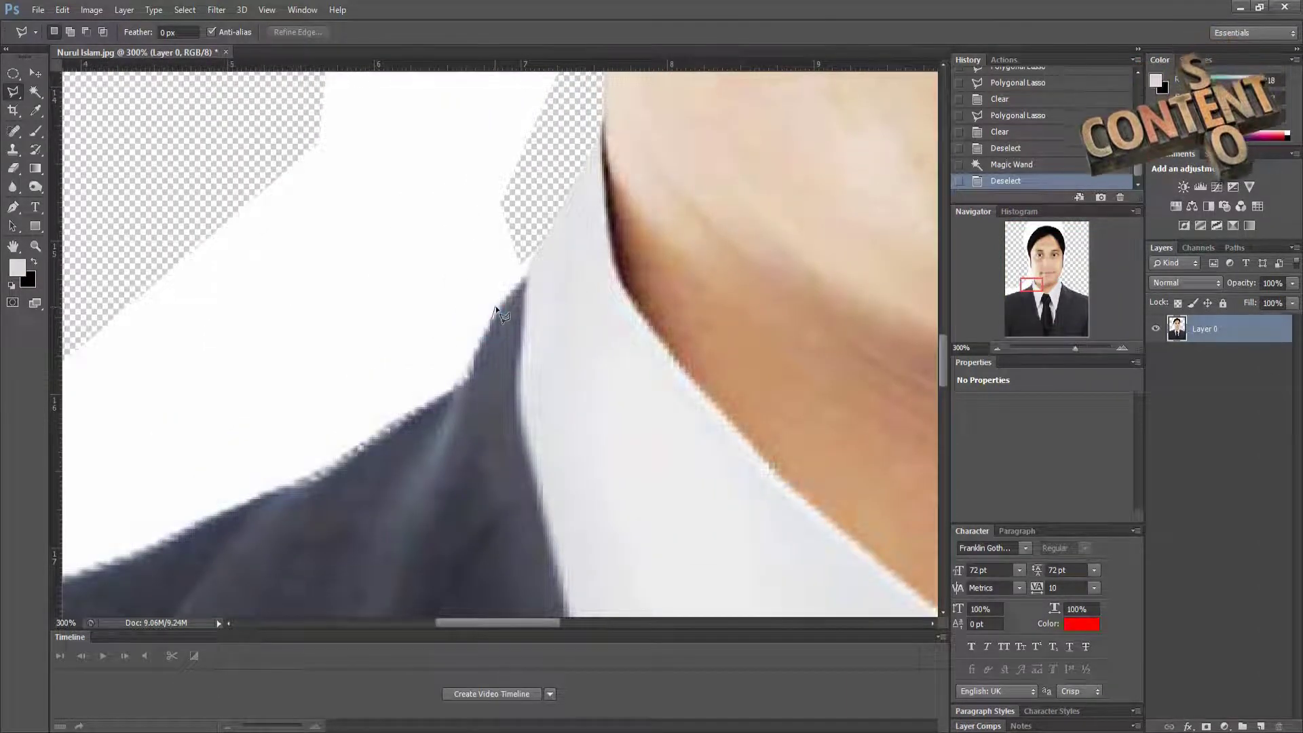
pyautogui.click(500, 306)
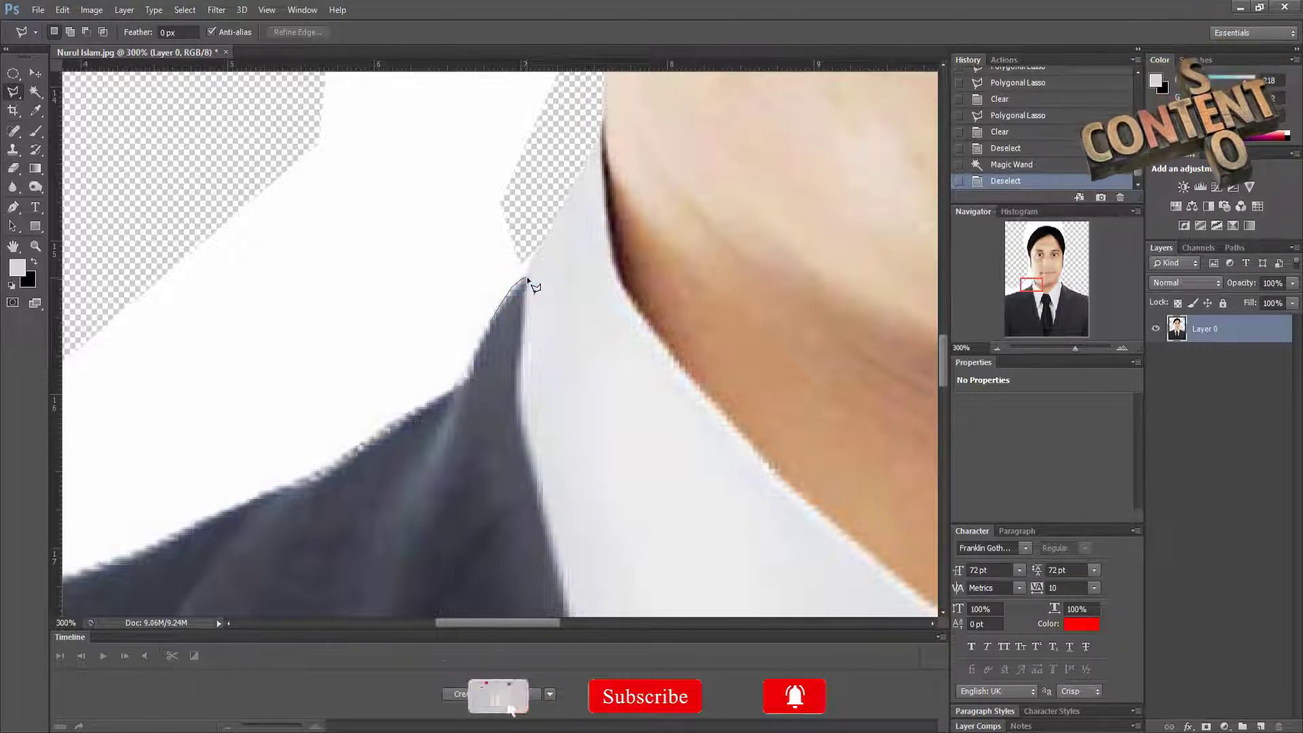
pyautogui.click(526, 276)
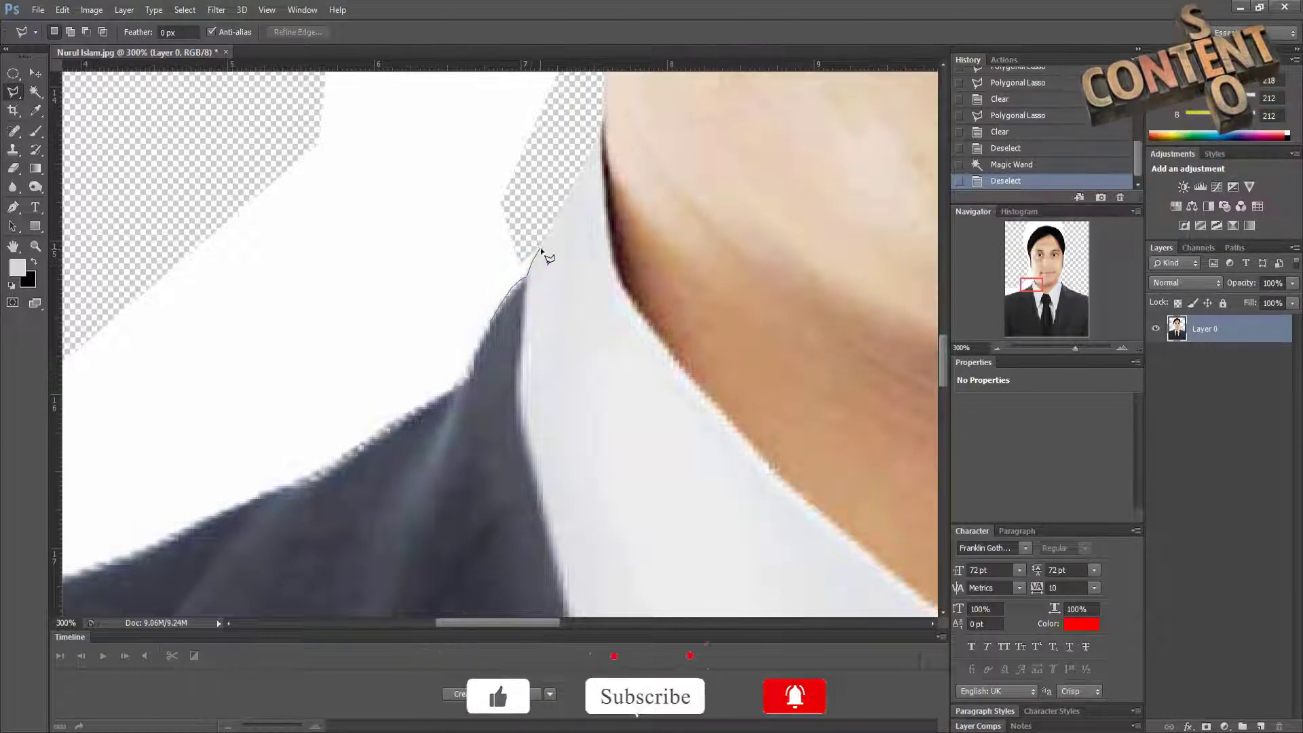
pyautogui.click(545, 211)
pyautogui.click(517, 228)
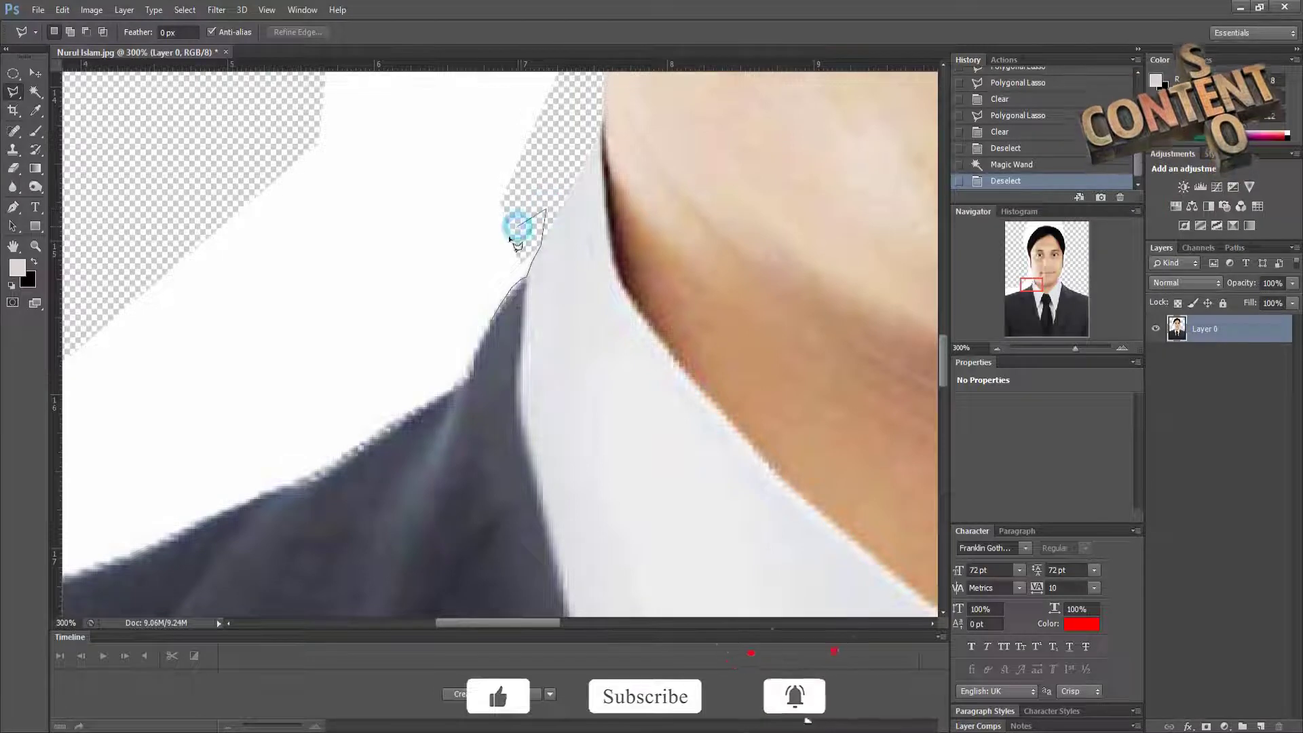
pyautogui.click(501, 304)
pyautogui.press('Delete')
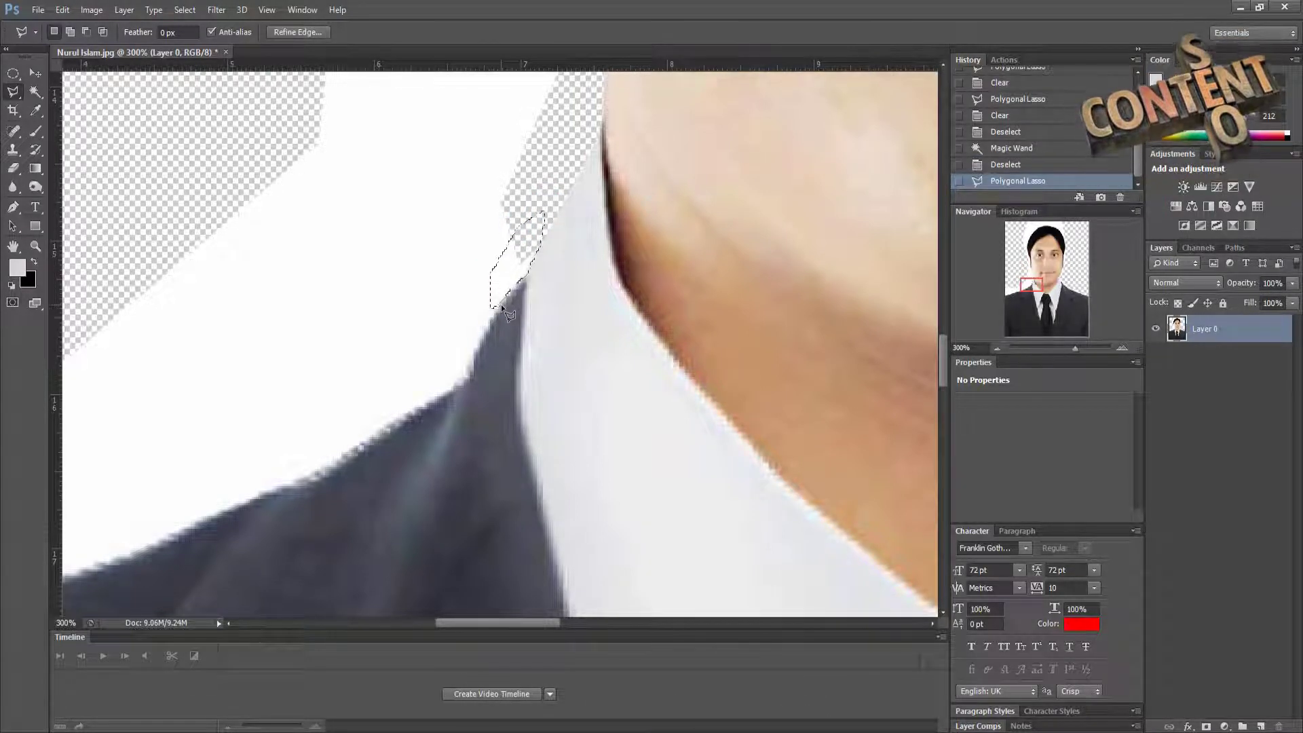
pyautogui.hotkey('ctrl', 'd')
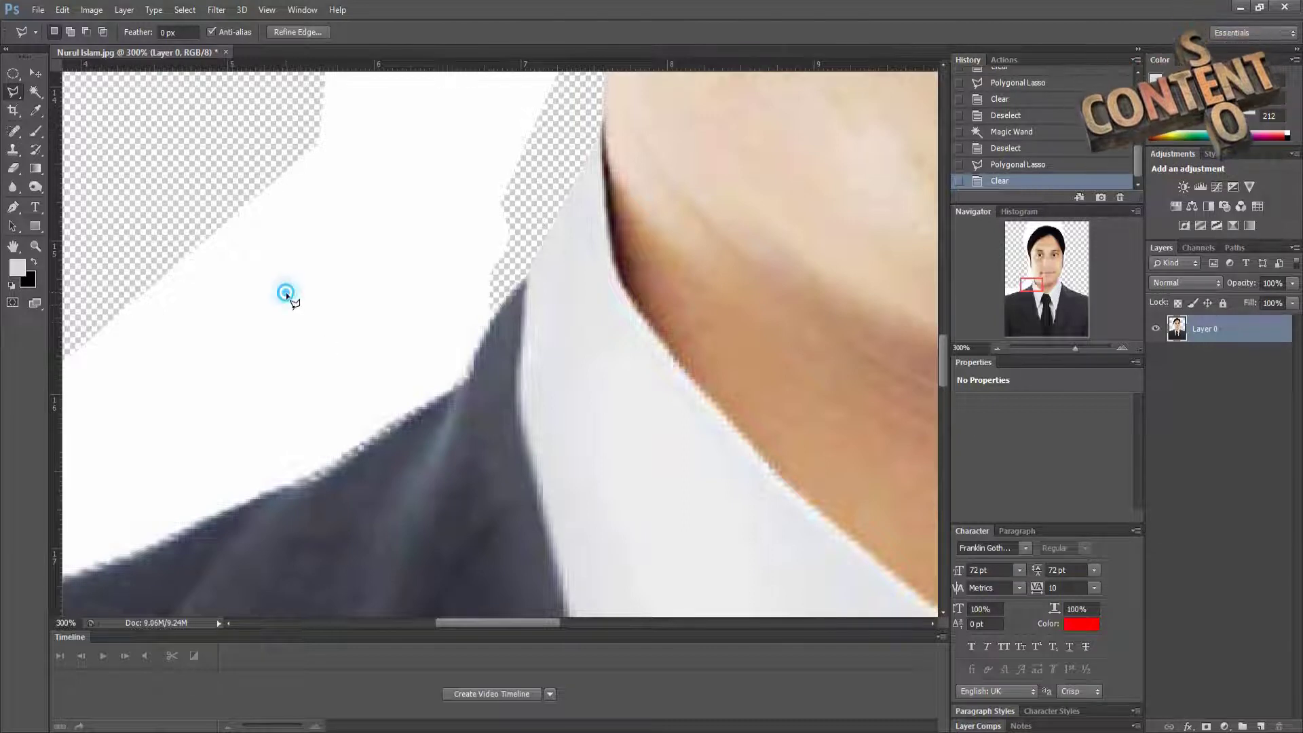
pyautogui.hotkey('ctrl', '-')
pyautogui.hotkey('ctrl', '-')
pyautogui.hotkey('ctrl', '-')
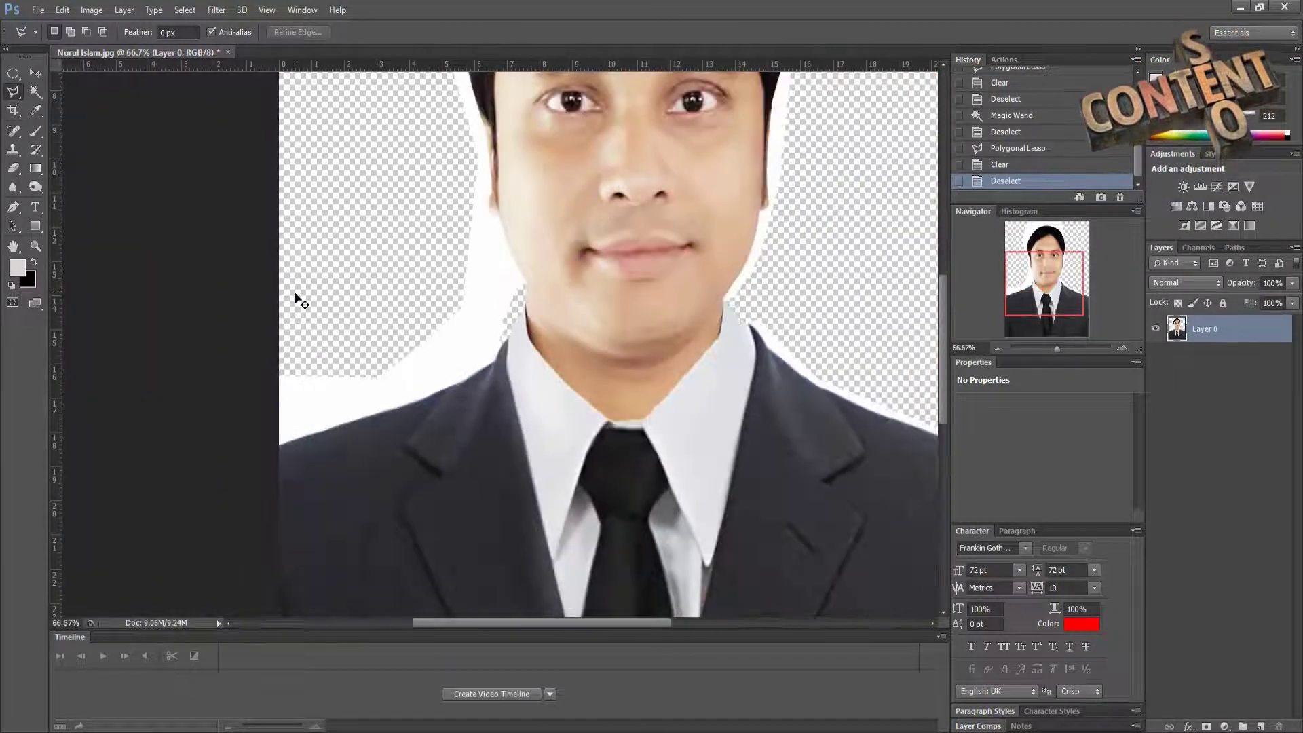
pyautogui.hotkey('ctrl', '-')
pyautogui.hotkey('ctrl', '-')
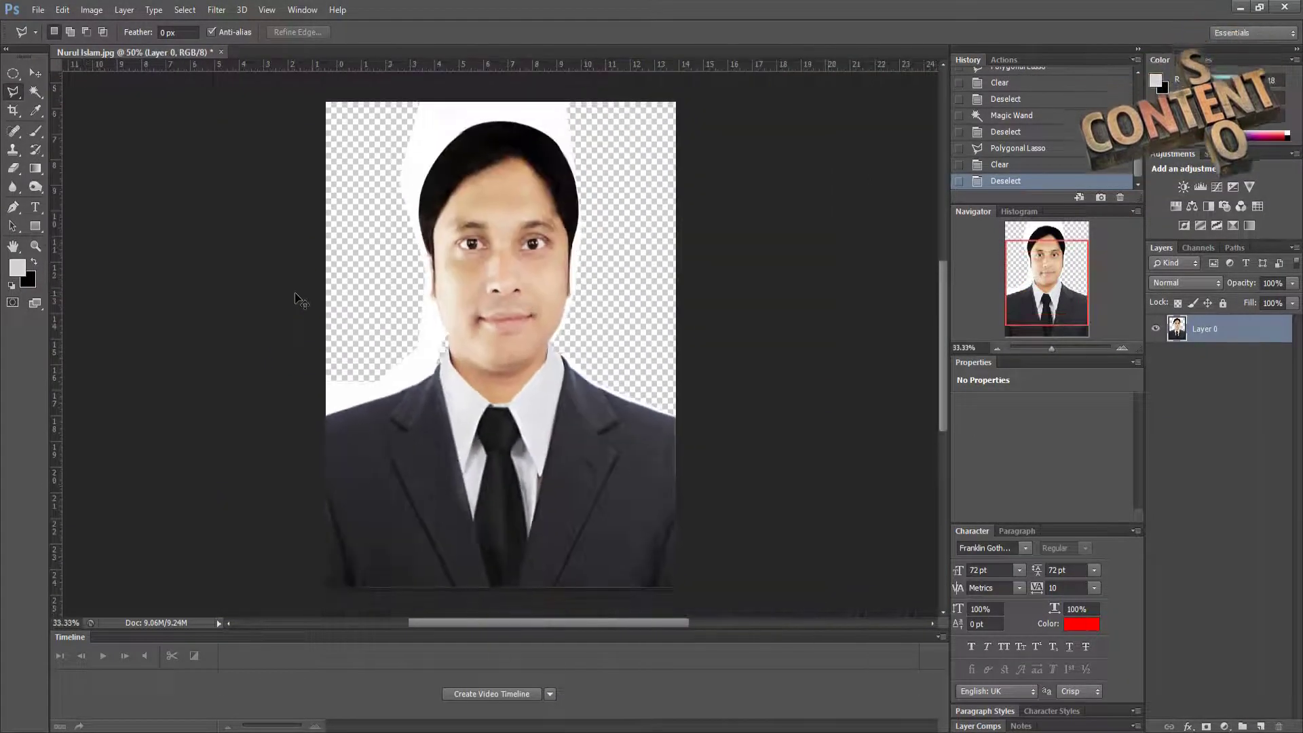
# Step: Erase the remaining white fringe with a Magic Wand selection and deselect
pyautogui.click(35, 92)
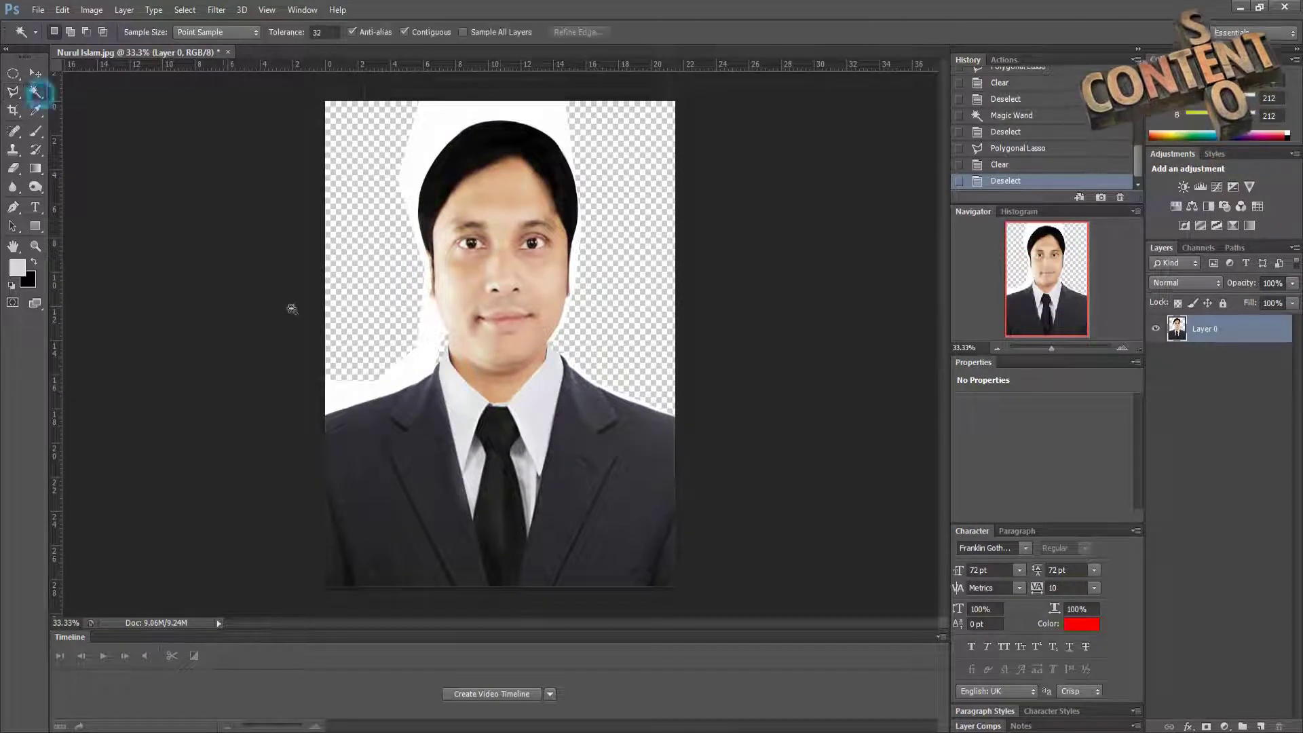
pyautogui.click(429, 324)
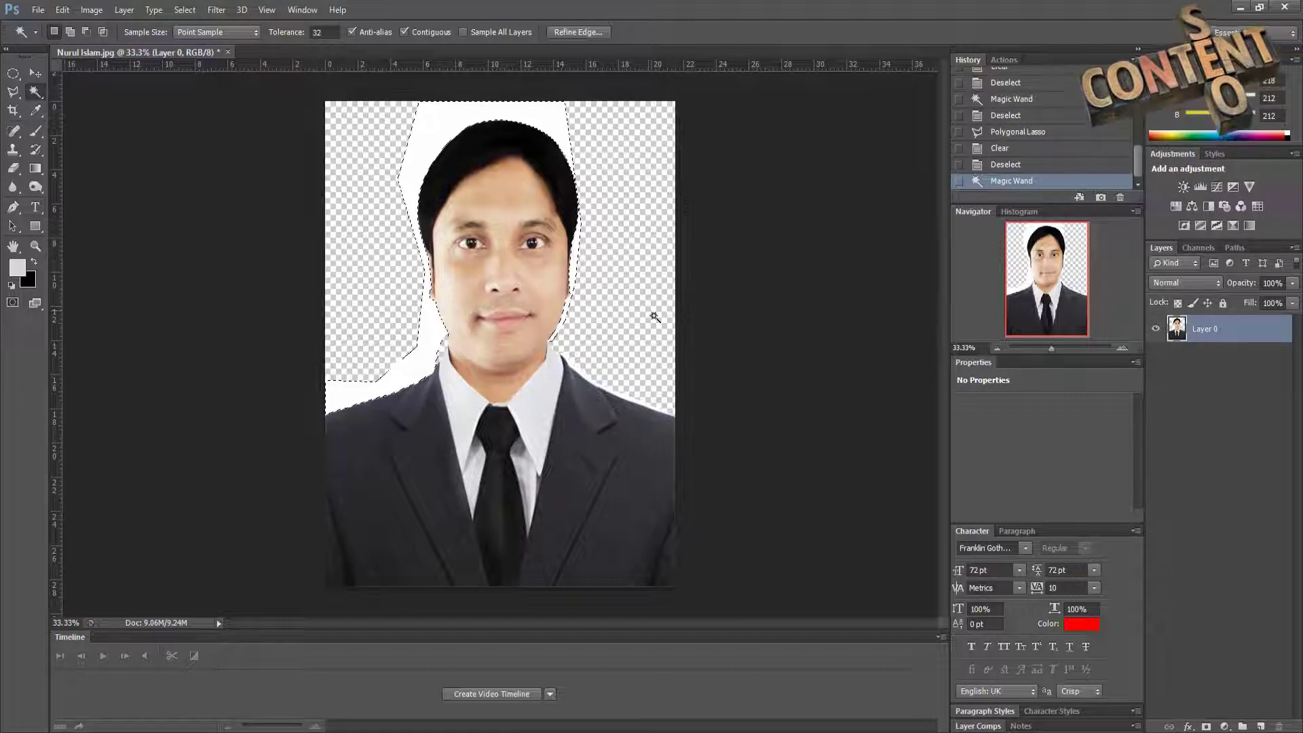
pyautogui.press('Delete')
pyautogui.click(738, 332)
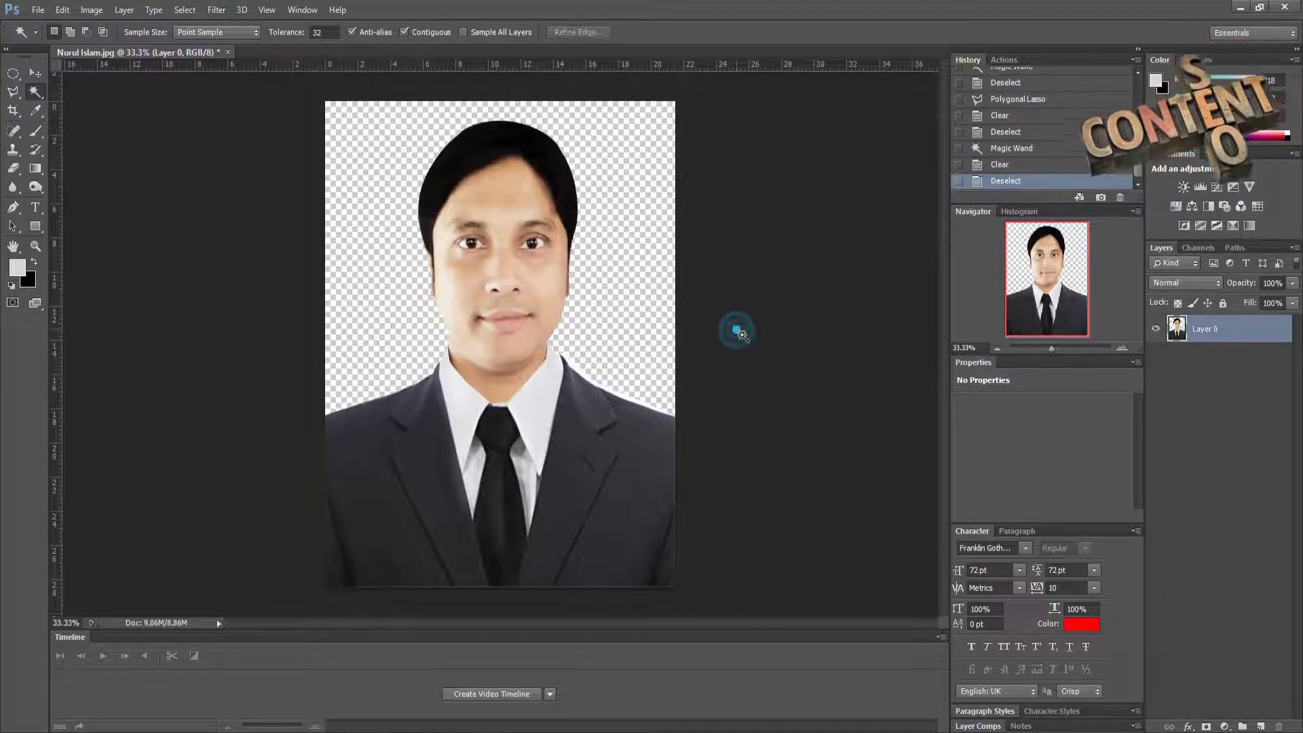
# Step: Reposition Layer 0 with the Move tool so the portrait fills the canvas bottom
pyautogui.click(37, 76)
pyautogui.moveTo(478, 388)
pyautogui.mouseDown()
pyautogui.moveTo(493, 375)
pyautogui.moveTo(511, 247)
pyautogui.moveTo(495, 226)
pyautogui.mouseUp()
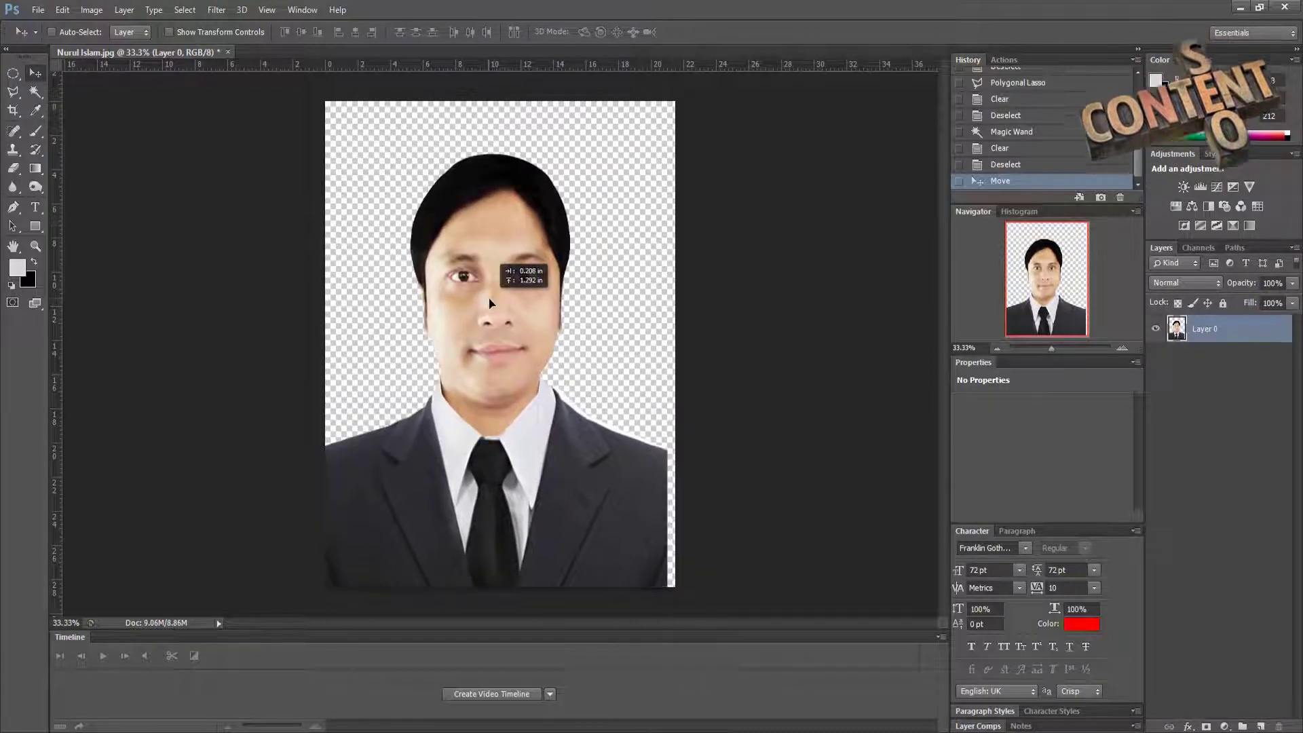
pyautogui.moveTo(495, 226); pyautogui.dragTo(500, 278)
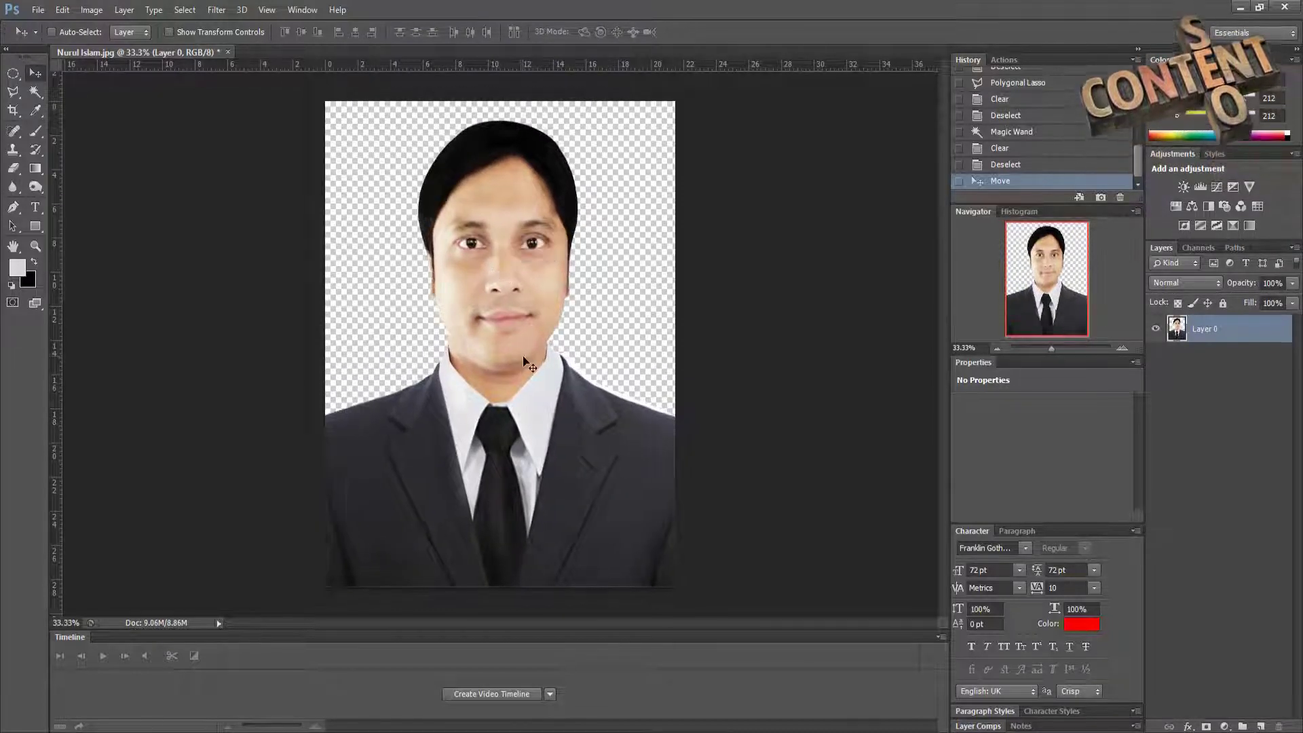
# Step: Open and dismiss the Filter menu, then bring up the File menu
pyautogui.click(46, 14)
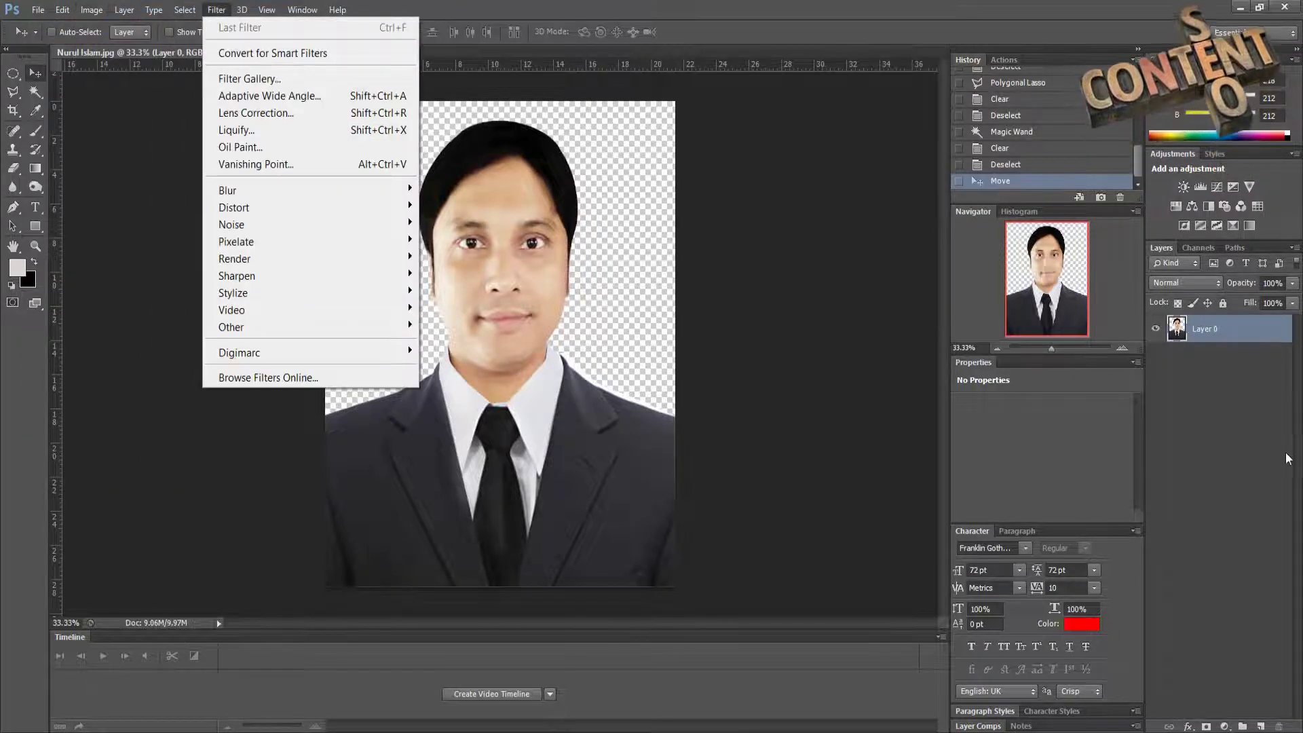
pyautogui.click(1287, 458)
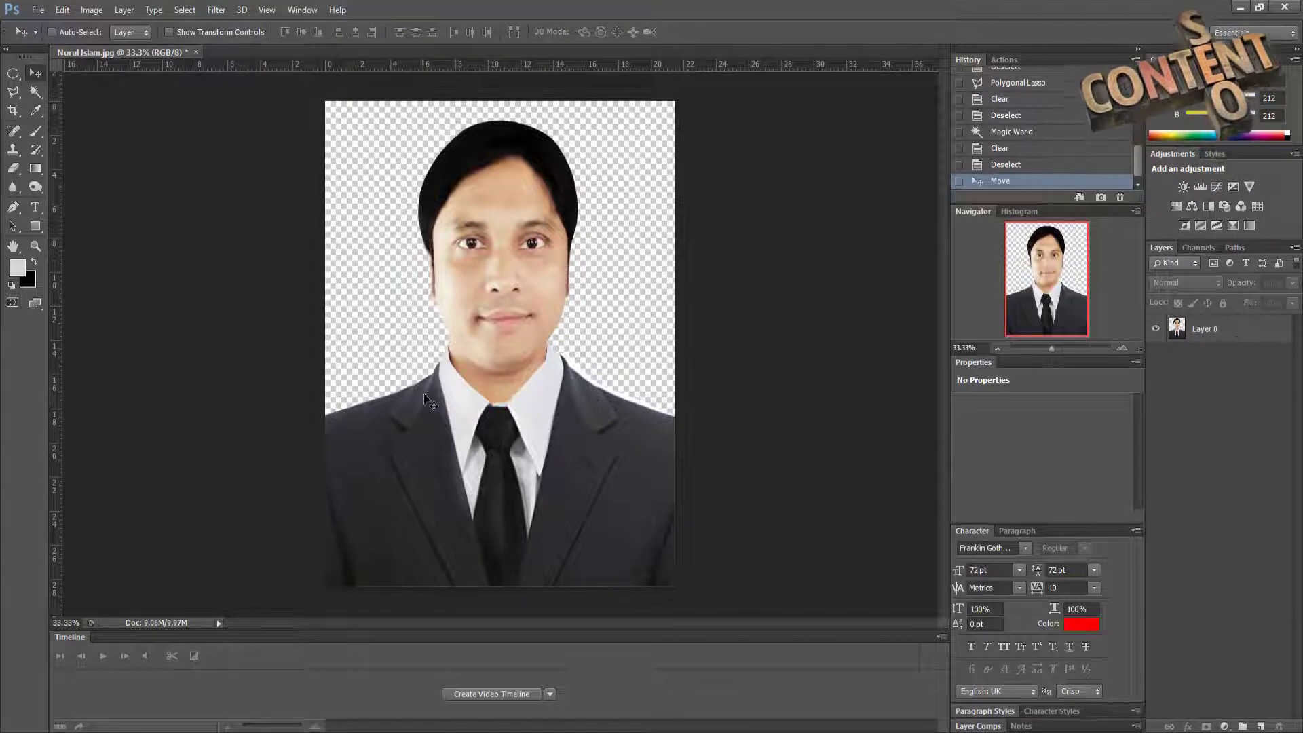
pyautogui.click(38, 11)
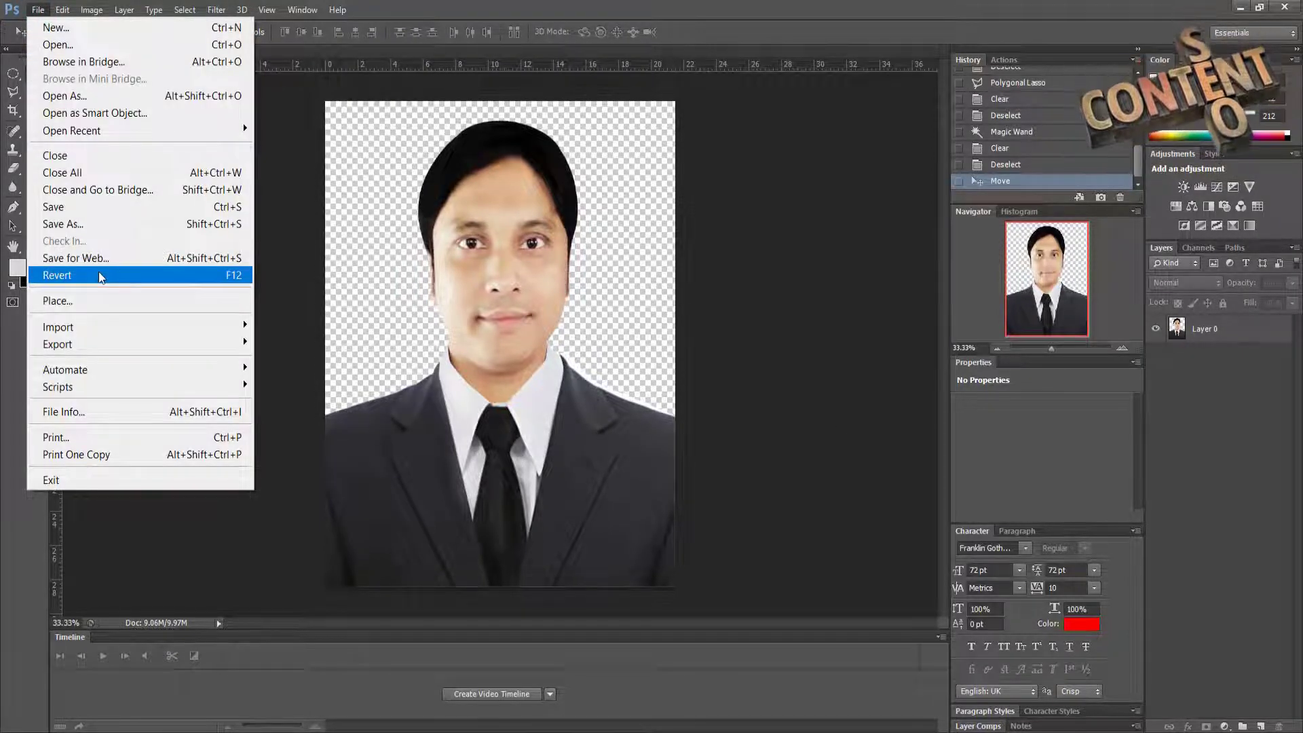
# Step: Save the cut-out as a PNG on the Desktop, accepting the default PNG options
pyautogui.click(95, 225)
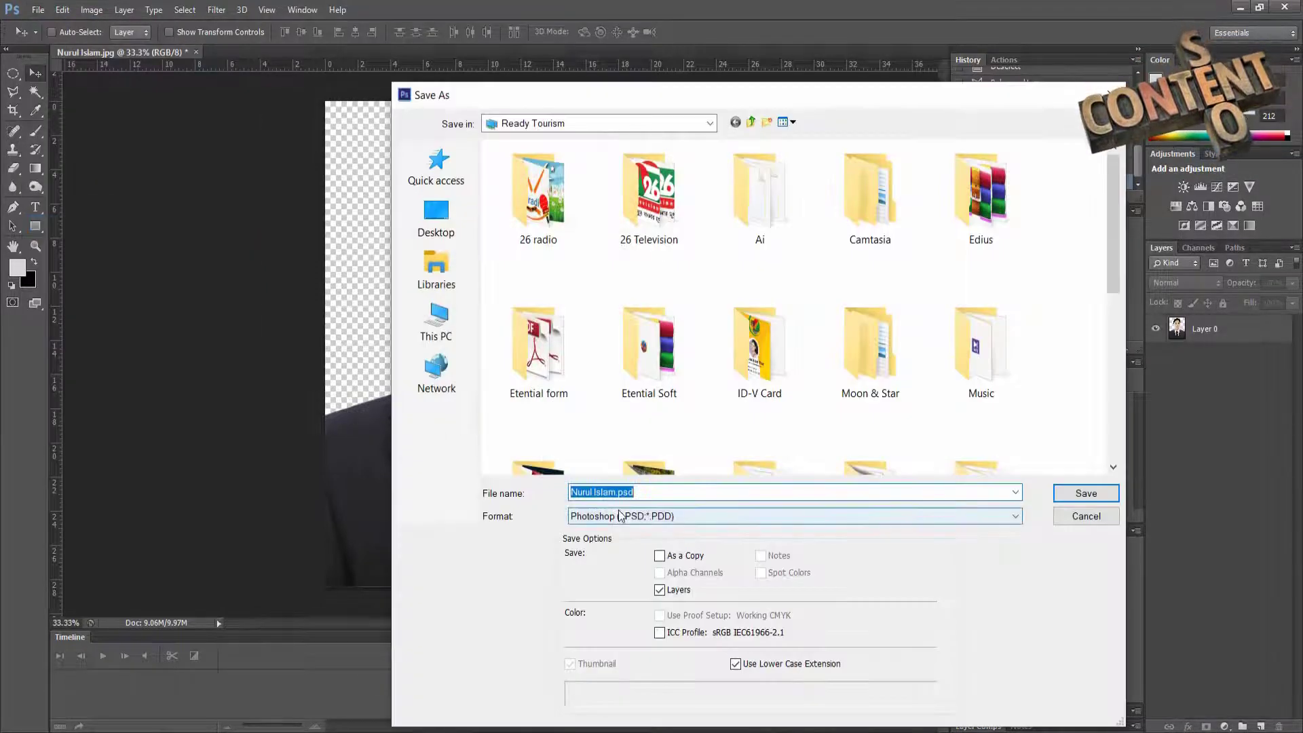
pyautogui.click(620, 516)
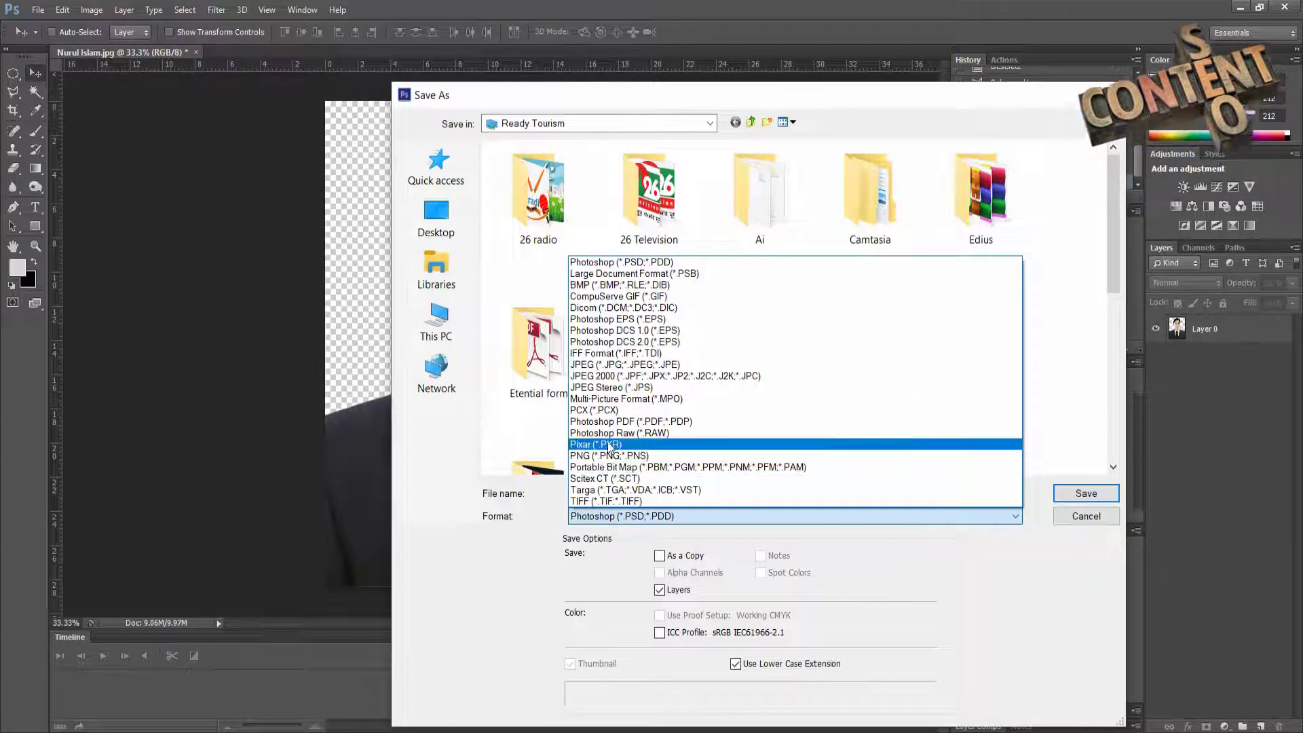
pyautogui.click(610, 456)
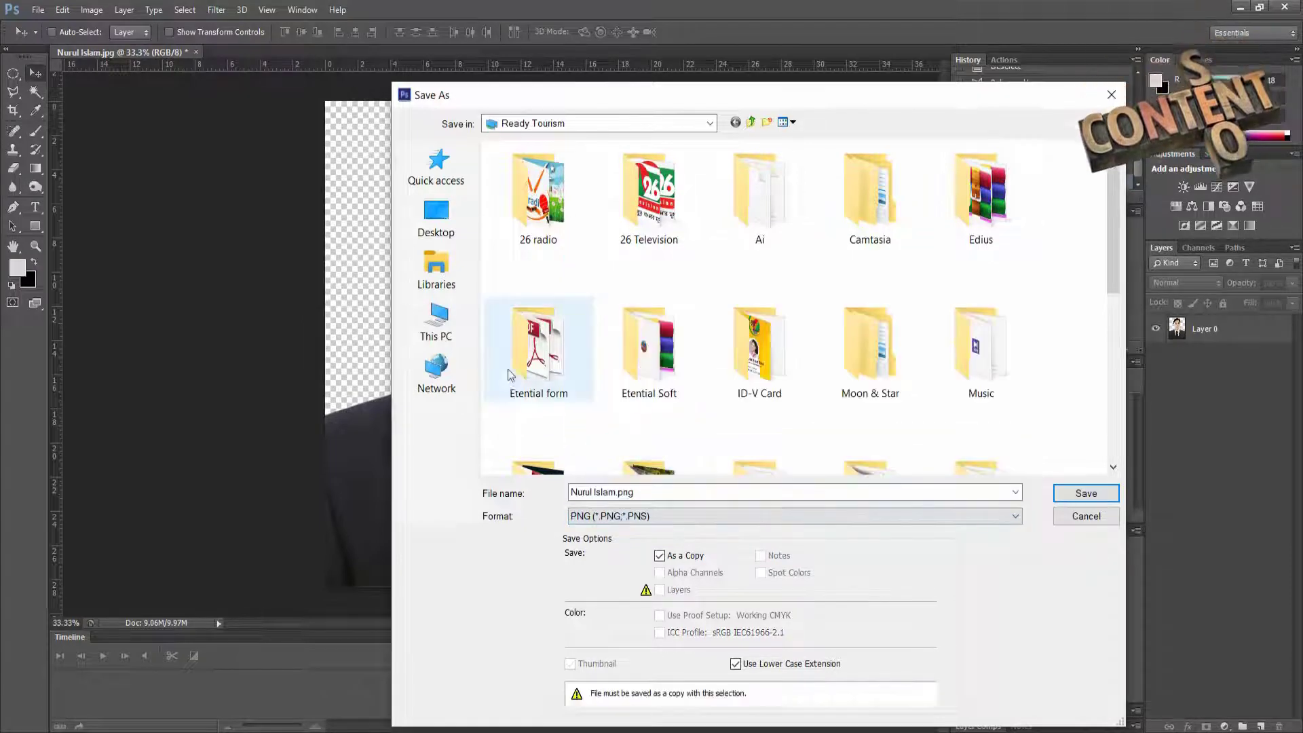
pyautogui.click(436, 217)
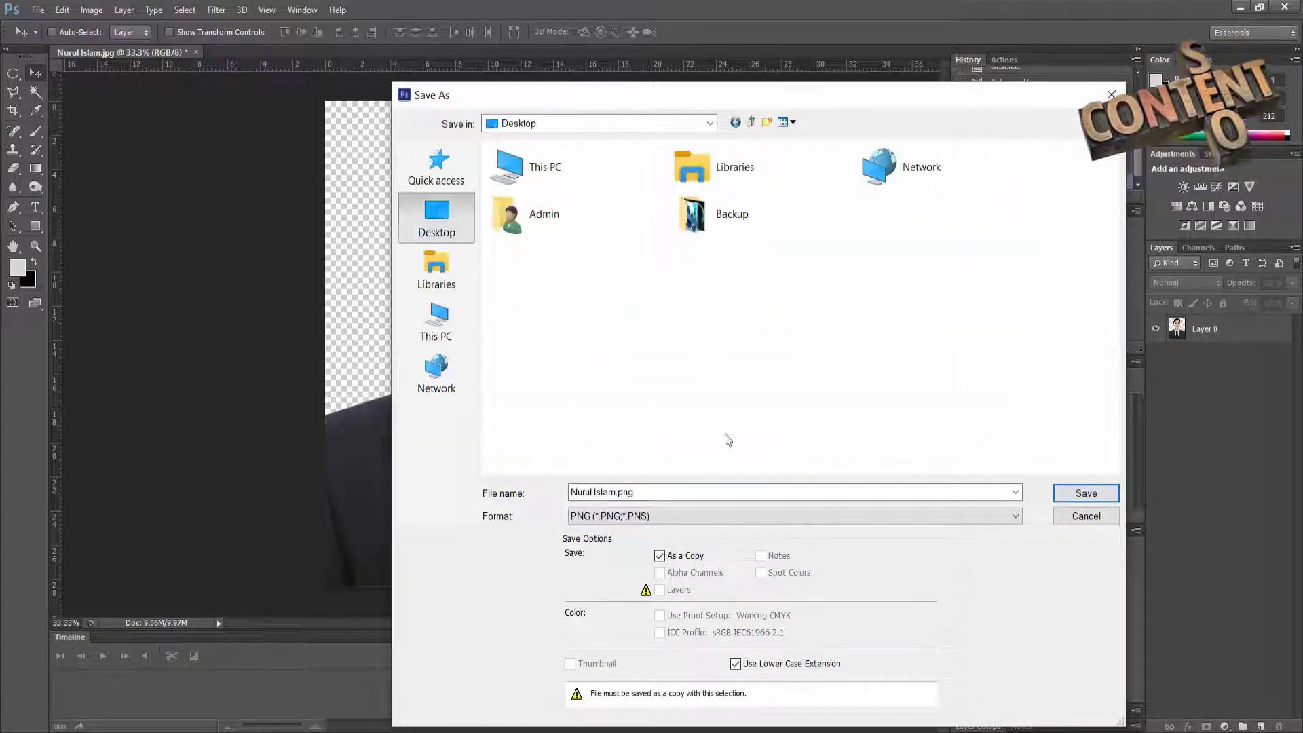
pyautogui.click(1060, 498)
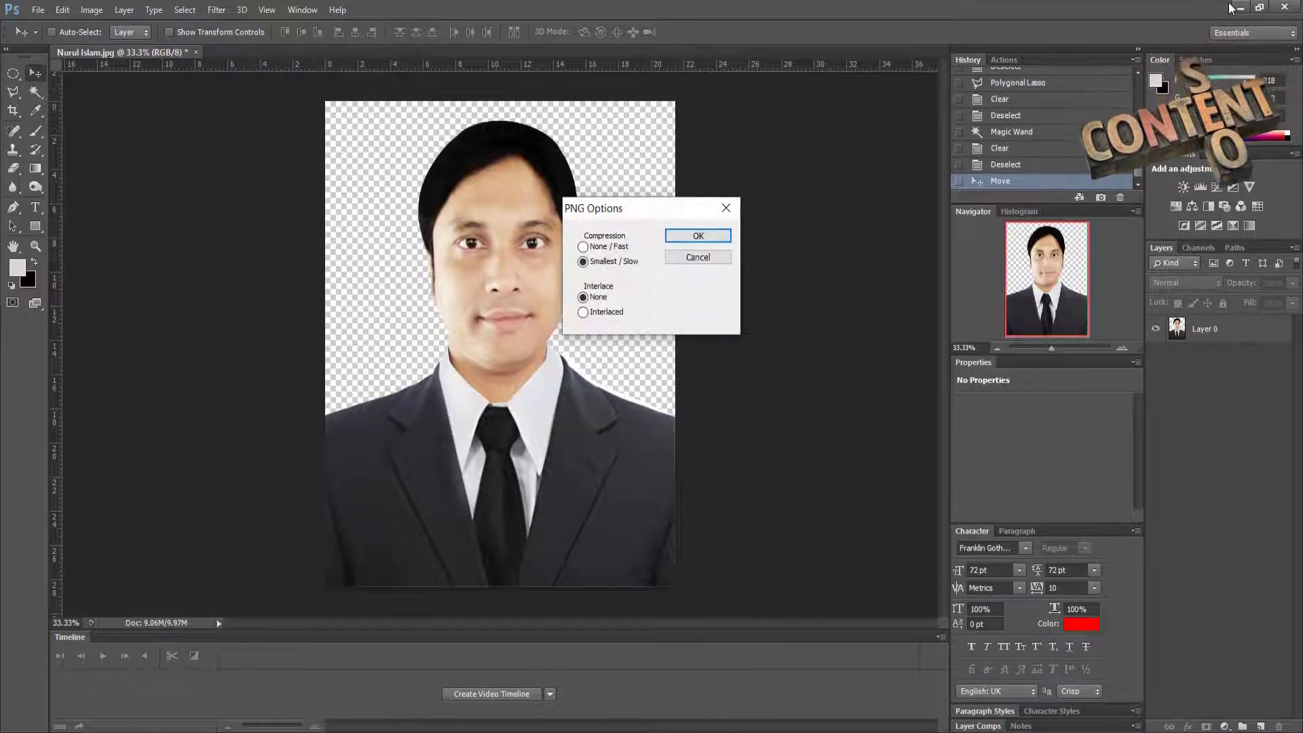
pyautogui.click(698, 242)
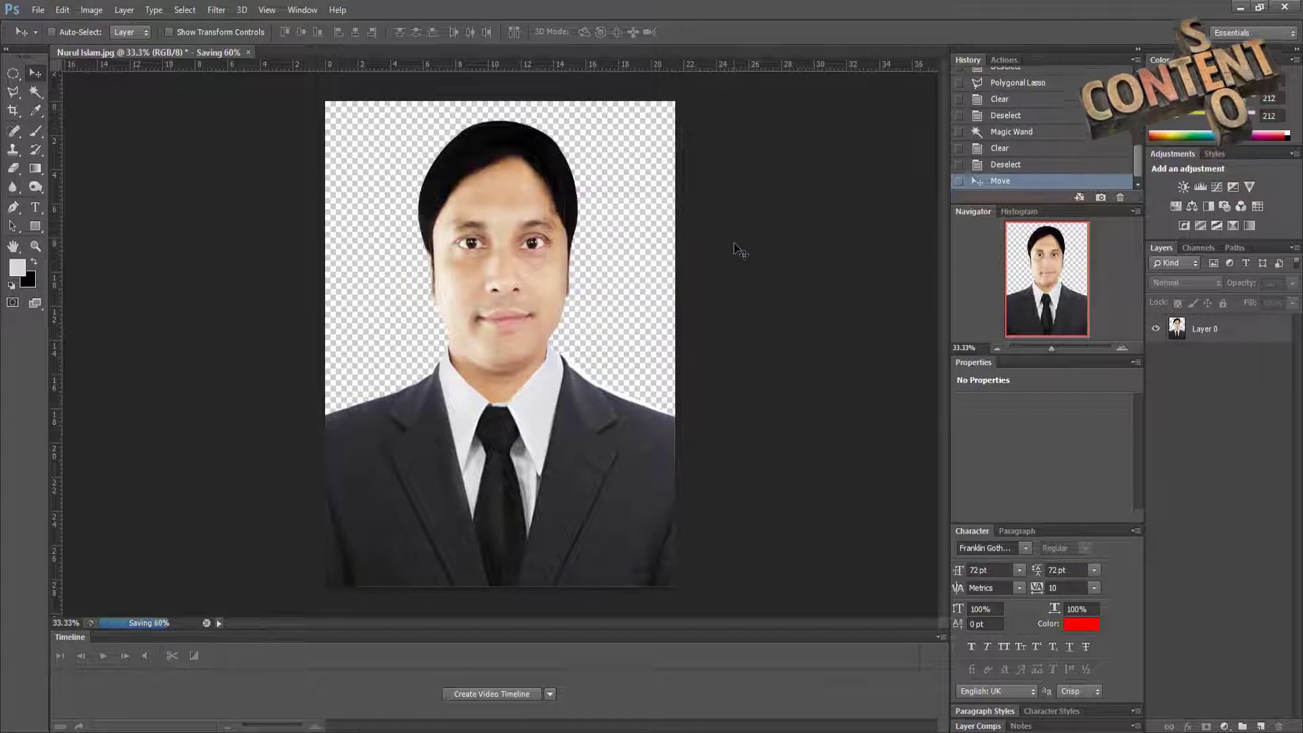
pyautogui.click(1239, 9)
# Step: Refresh the desktop so the saved PNG's thumbnail appears
pyautogui.rightClick(202, 264)
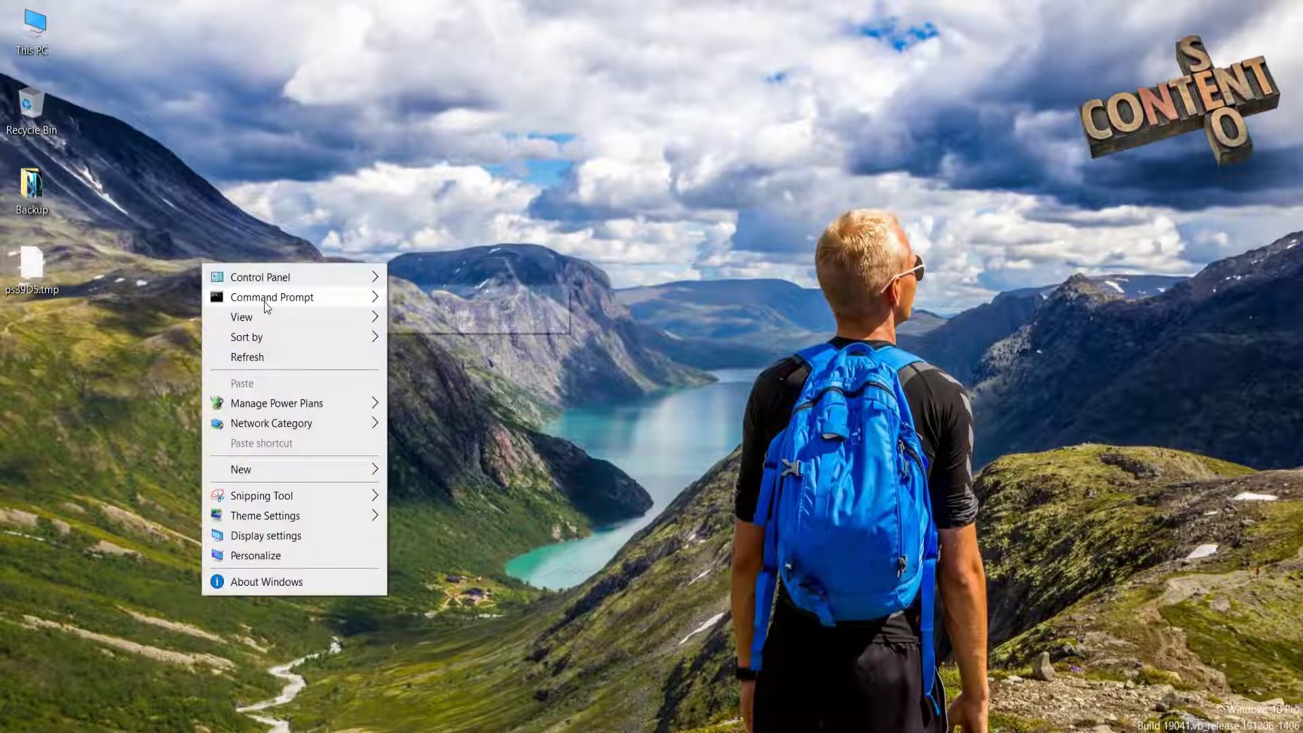
pyautogui.click(253, 359)
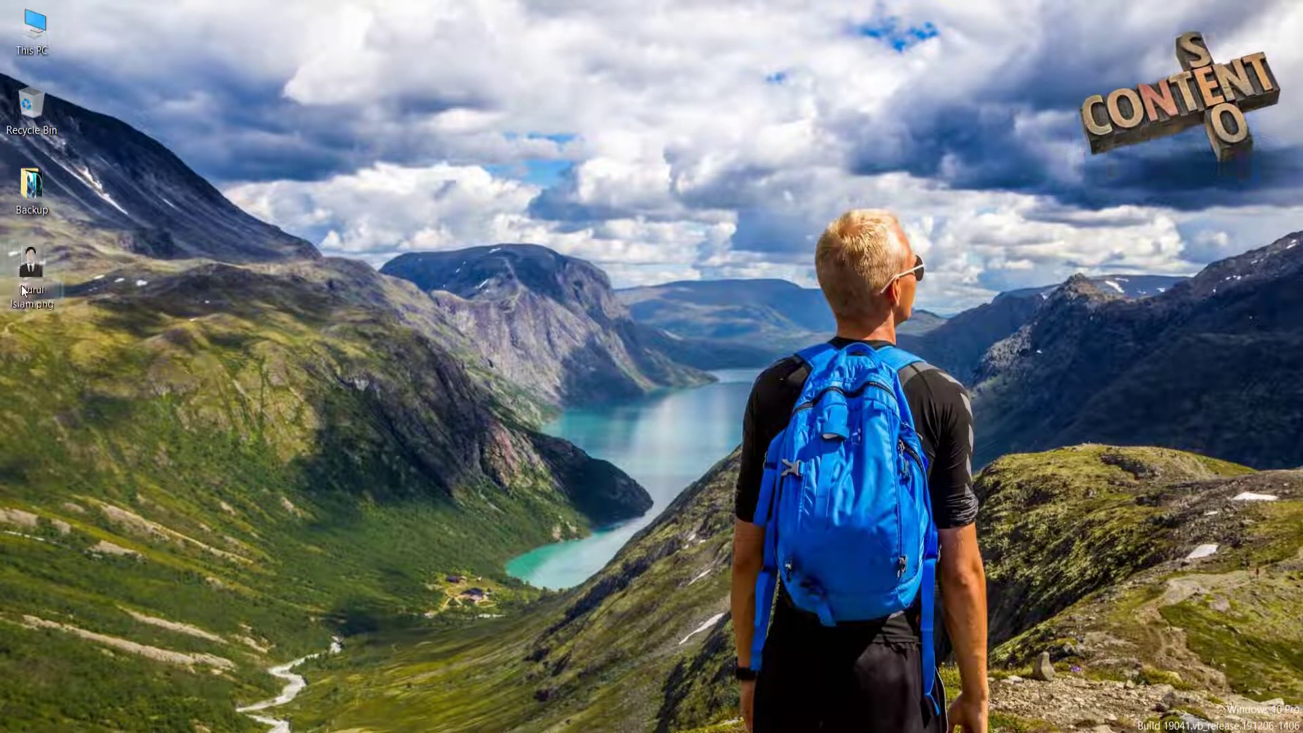
pyautogui.rightClick(109, 250)
pyautogui.click(71, 315)
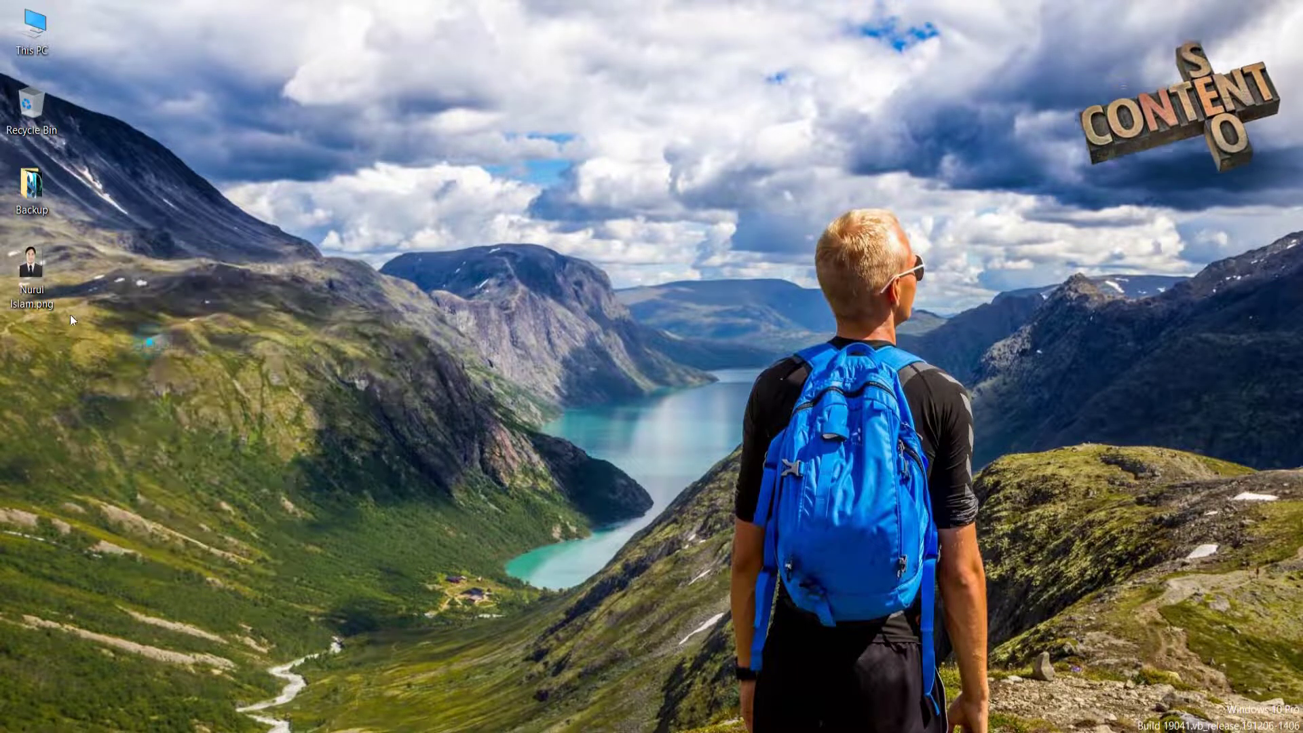
# Step: Open the saved PNG in Windows Photos to check the transparent backdrop, then close it
pyautogui.doubleClick(40, 271)
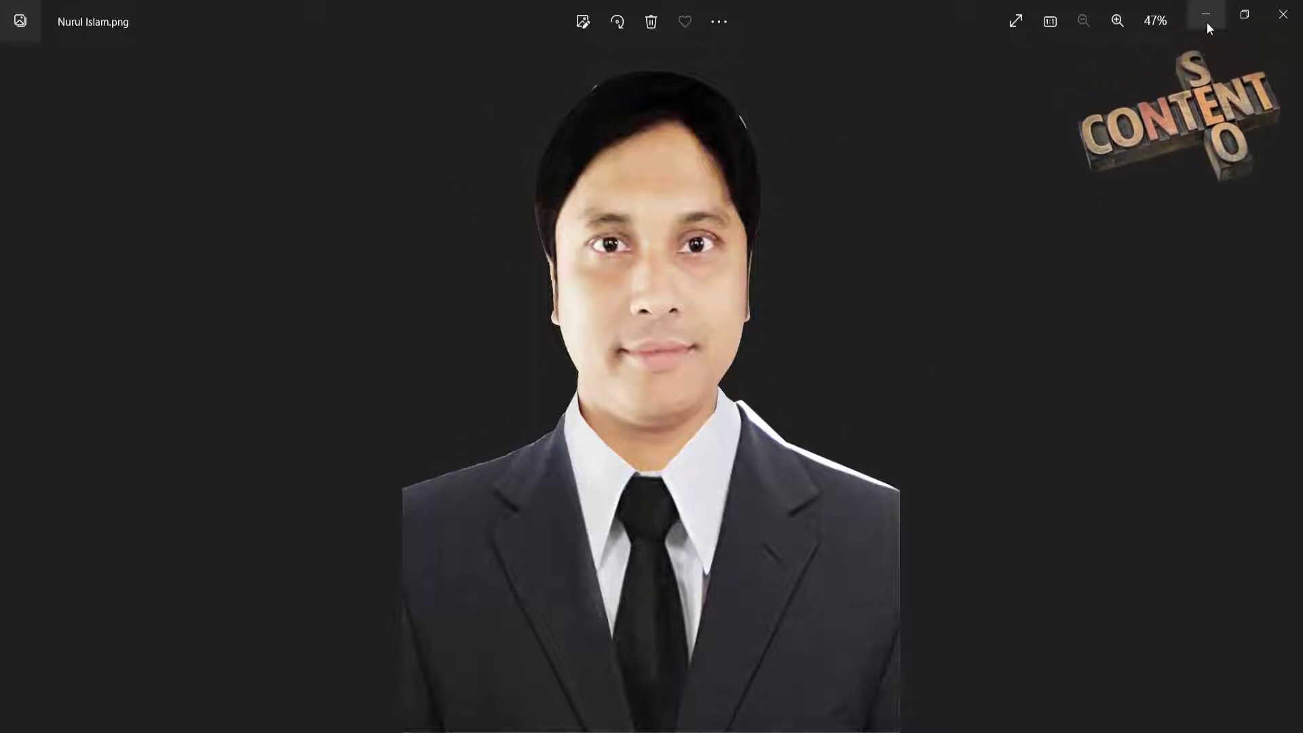
pyautogui.click(1279, 16)
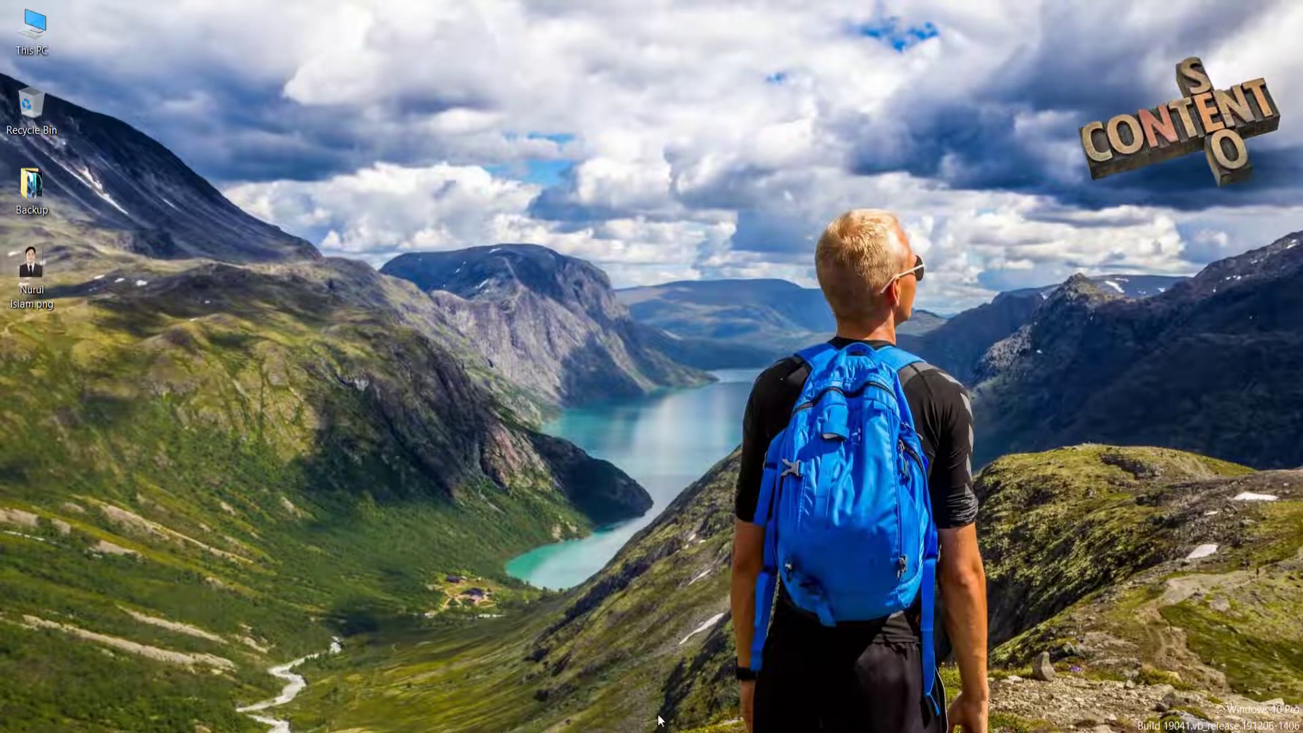
# Step: Bring Photoshop back and step back twice in History to restore the white background
pyautogui.click(887, 721)
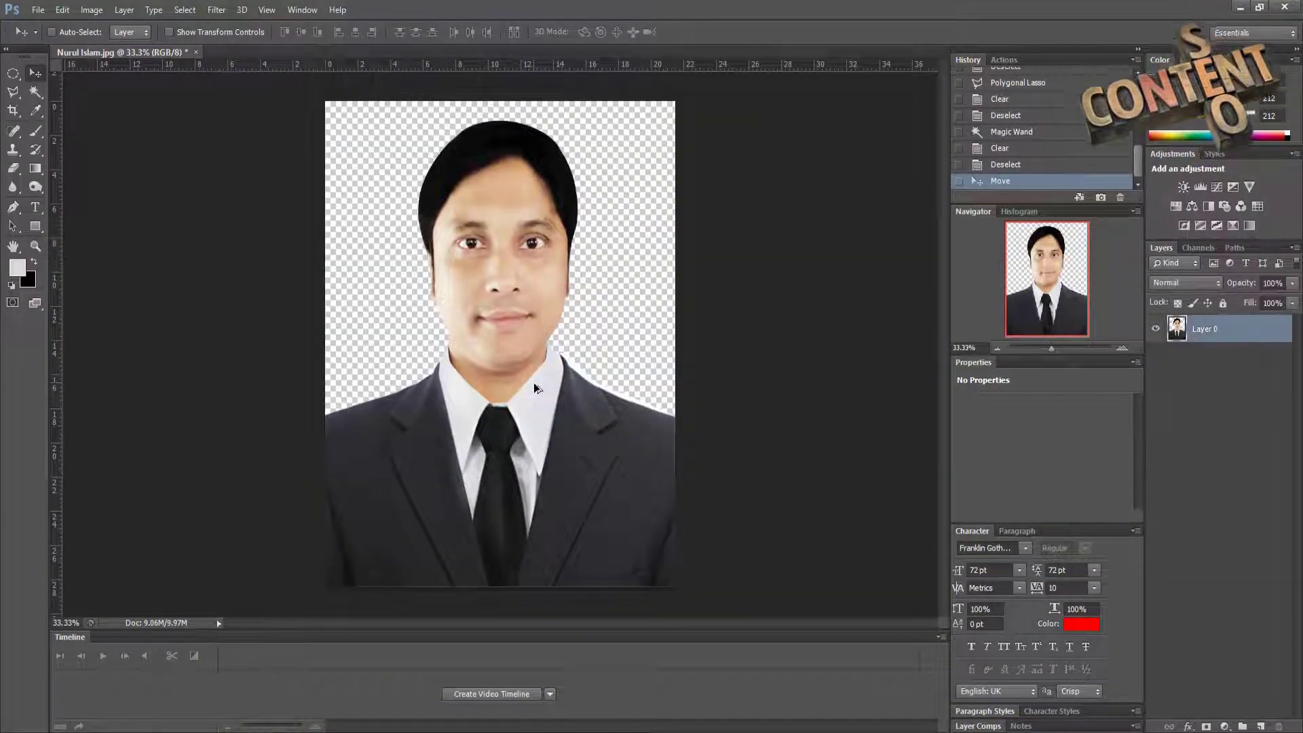
pyautogui.hotkey('ctrl', 'alt', 'z')
pyautogui.hotkey('ctrl', 'alt', 'z')
pyautogui.hotkey('ctrl', 'alt', 'z')
pyautogui.hotkey('ctrl', 'alt', 'z')
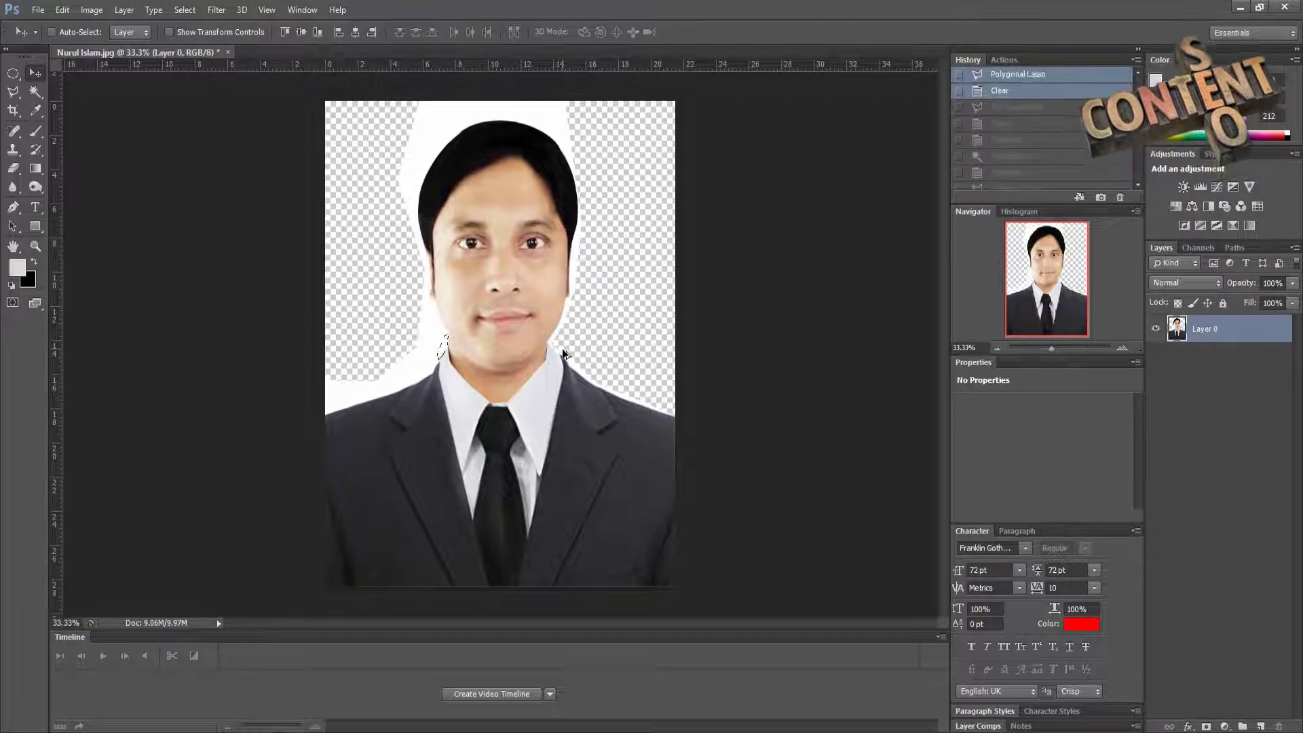
pyautogui.hotkey('ctrl', 'alt', 'z')
pyautogui.hotkey('ctrl', 'alt', 'z')
pyautogui.hotkey('ctrl', 'alt', 'z')
pyautogui.hotkey('ctrl', 'alt', 'z')
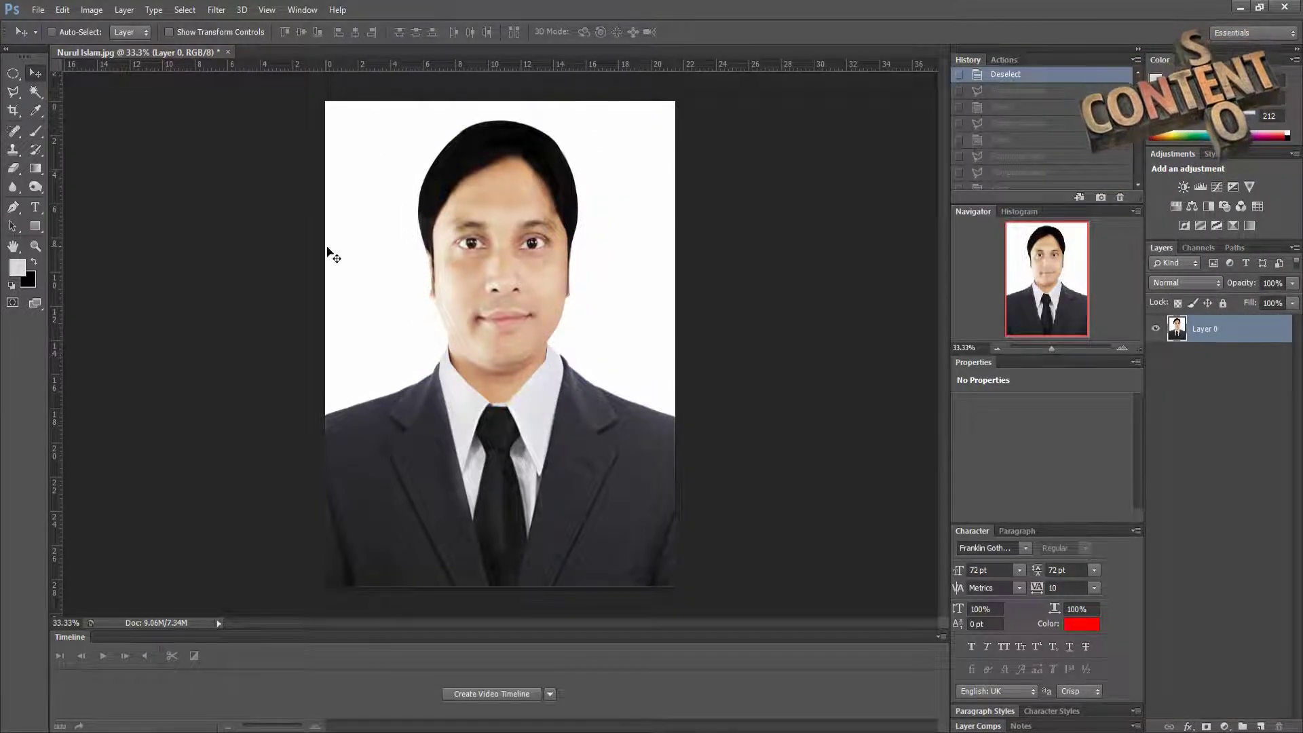
pyautogui.click(38, 9)
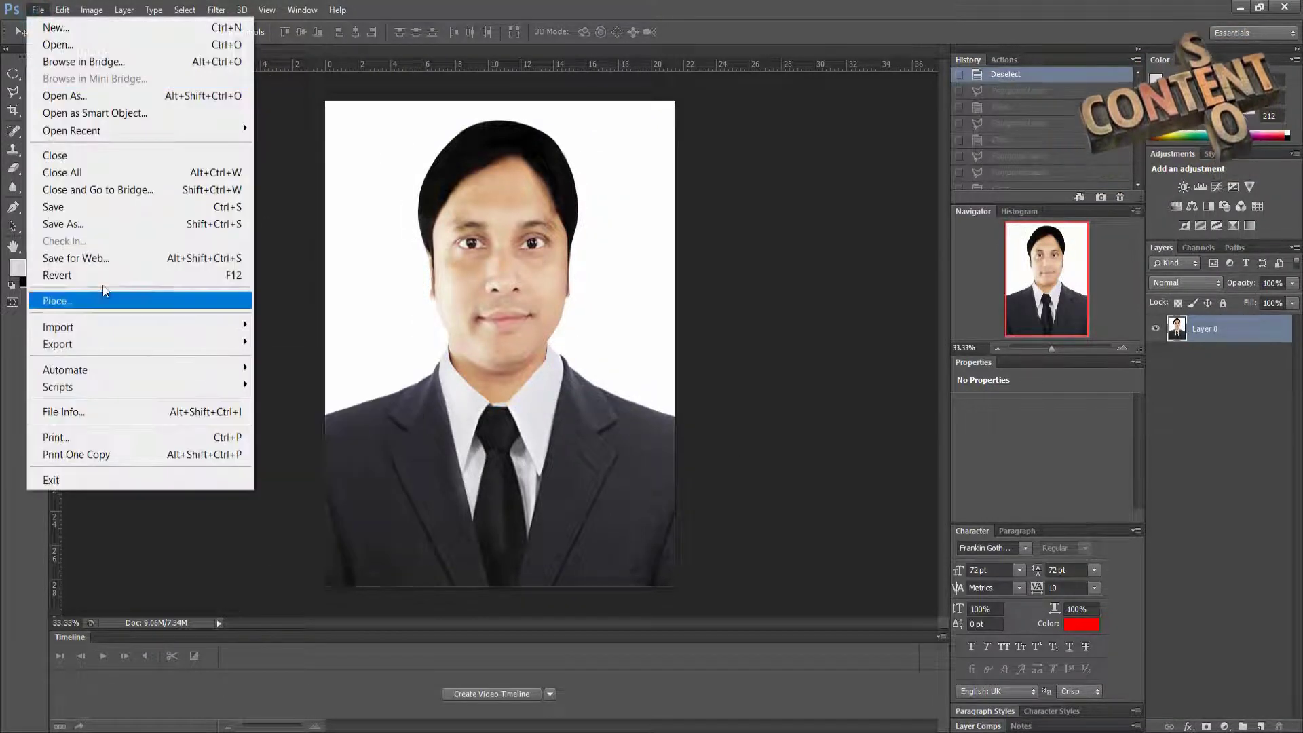
# Step: Save the portrait as a PNG named 'aa' on the Desktop, accepting default PNG options
pyautogui.click(96, 224)
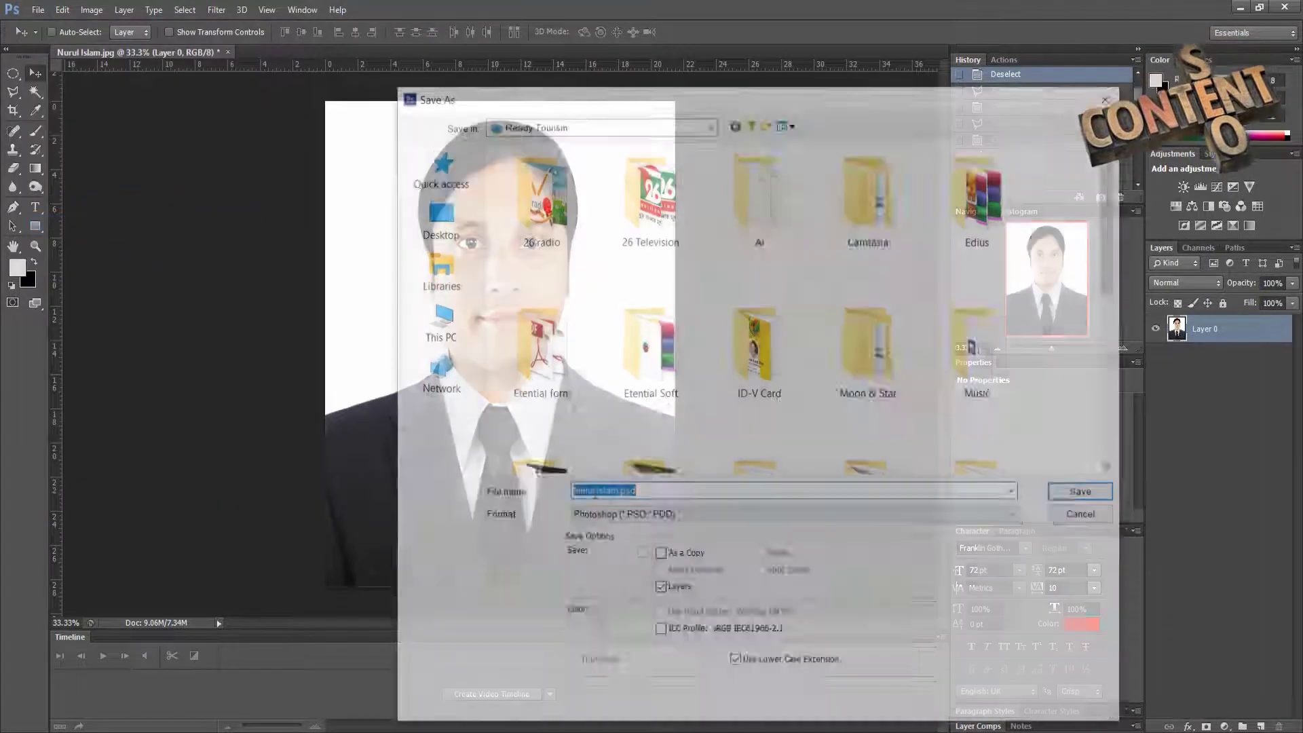
pyautogui.click(601, 514)
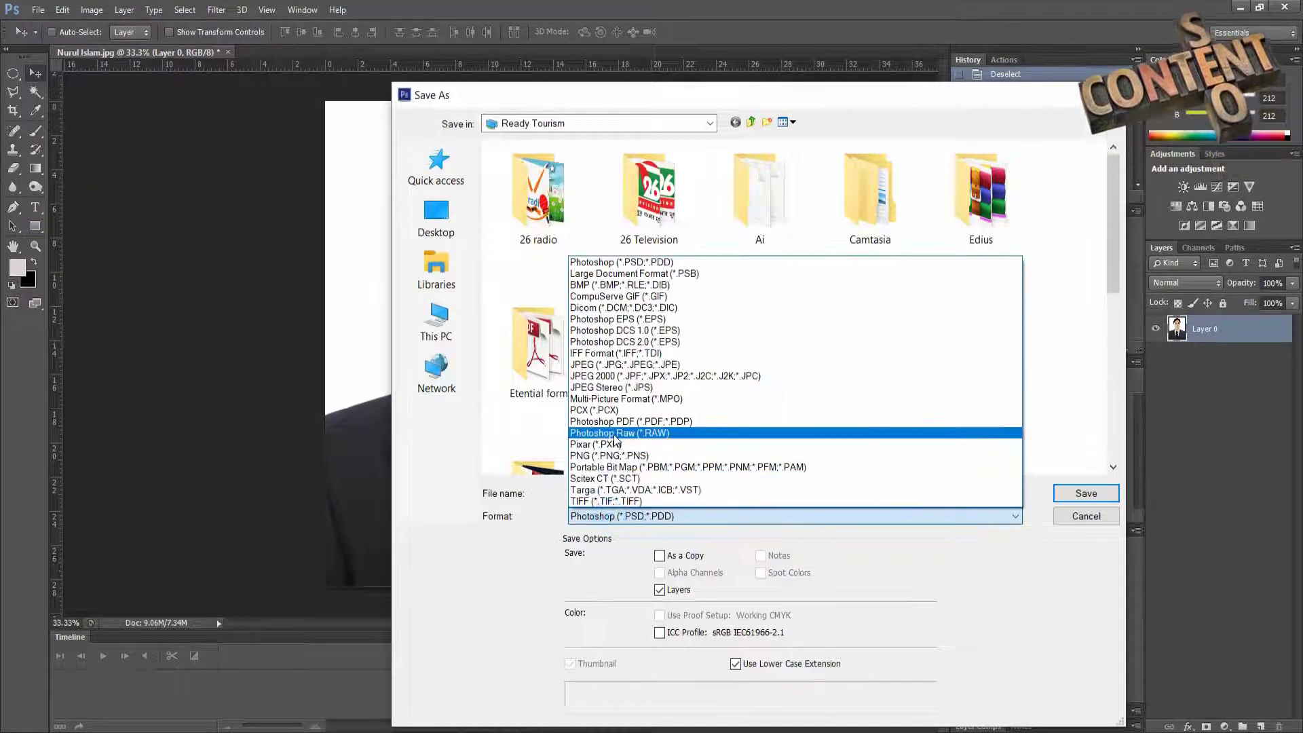
pyautogui.click(609, 456)
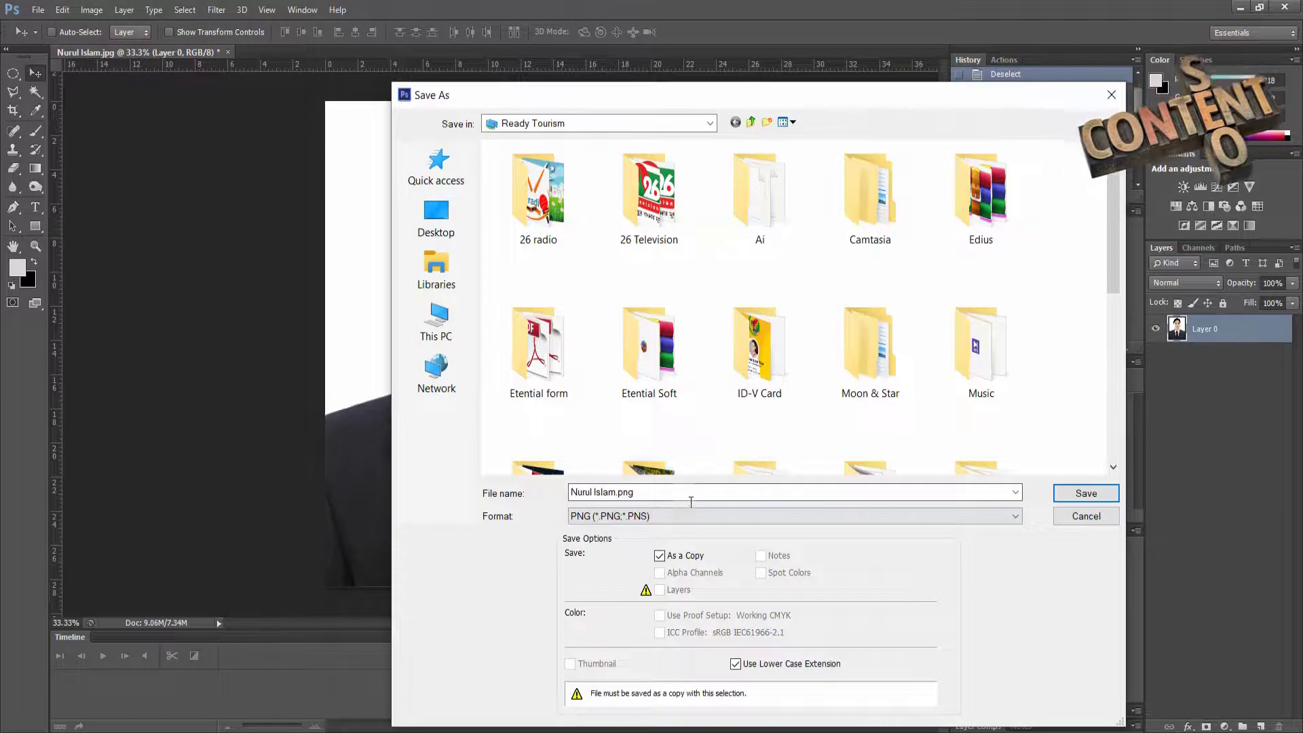
pyautogui.click(650, 493)
pyautogui.write('a')
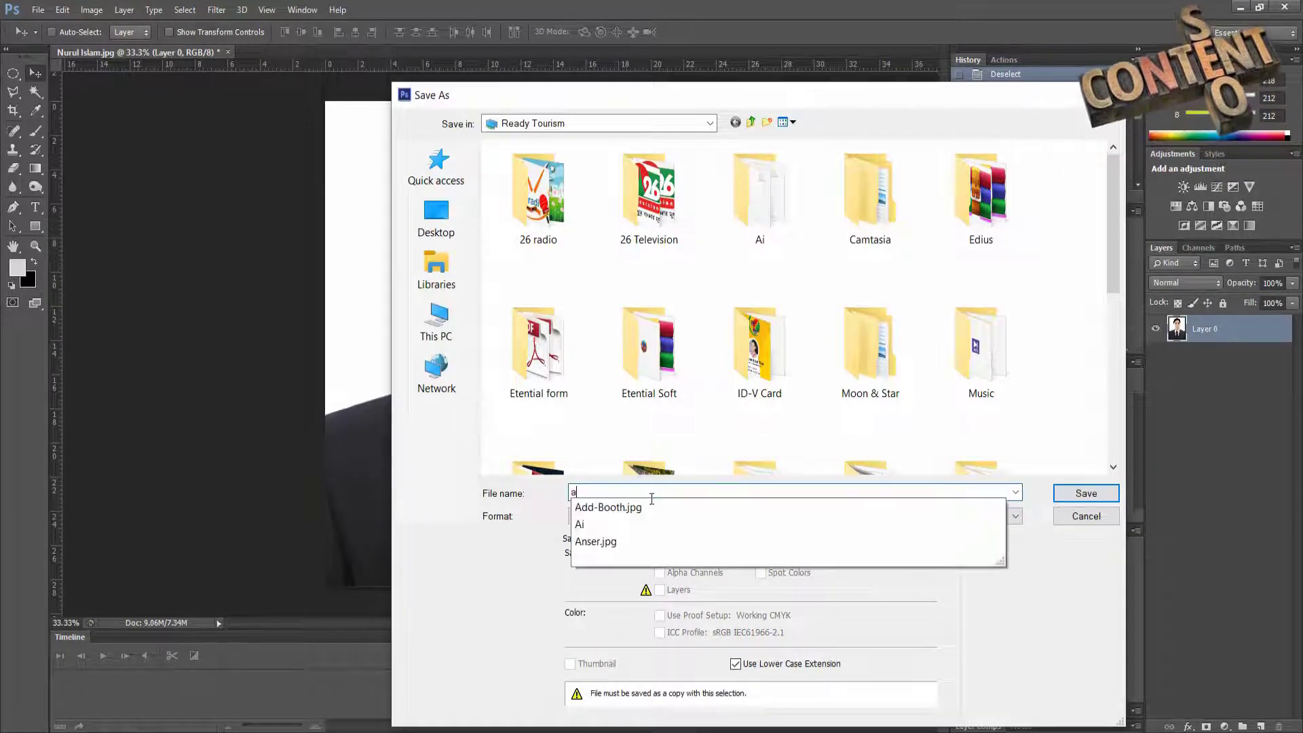
pyautogui.write('a')
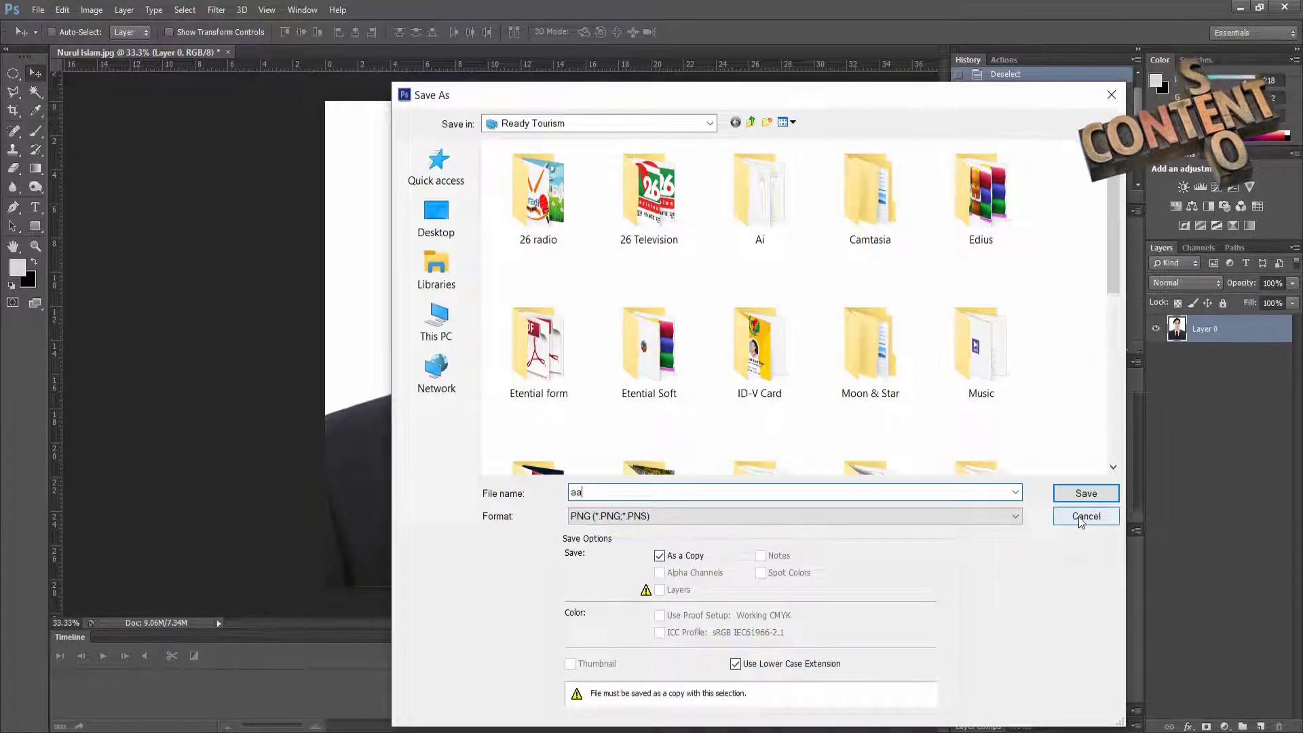
pyautogui.click(436, 218)
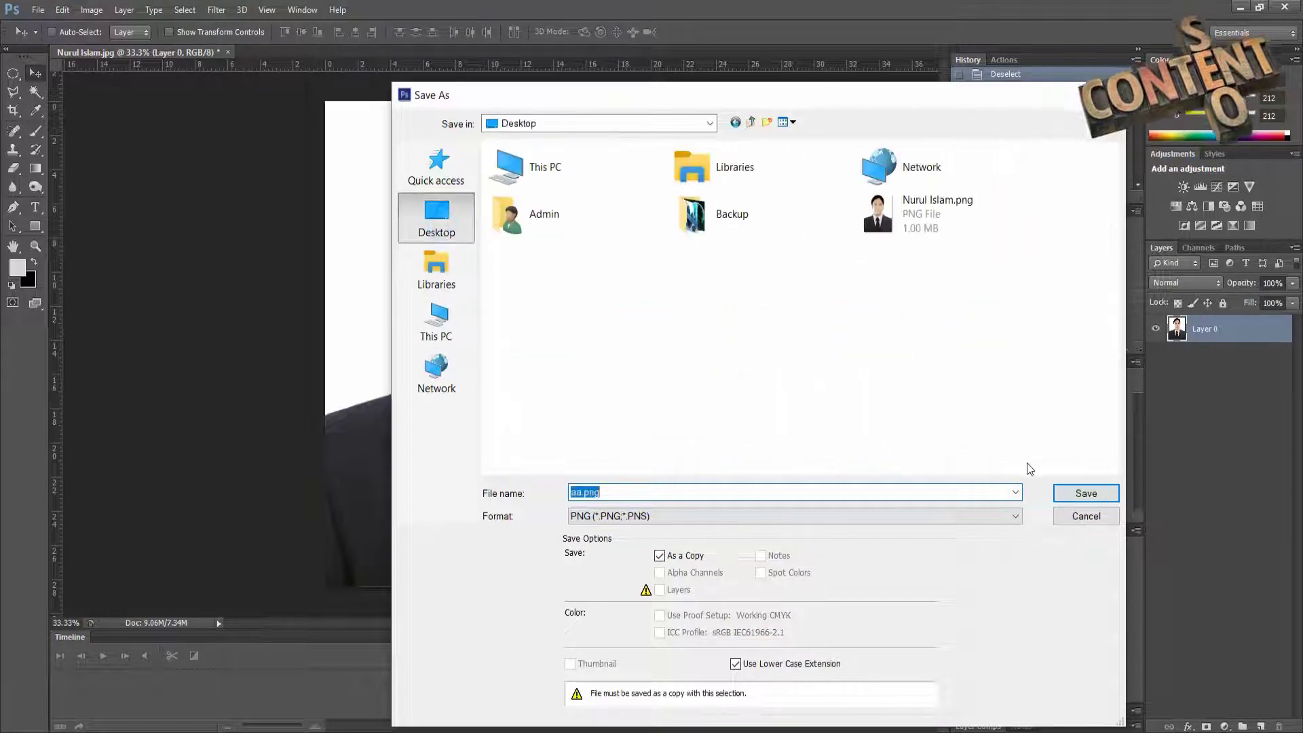
pyautogui.click(1079, 496)
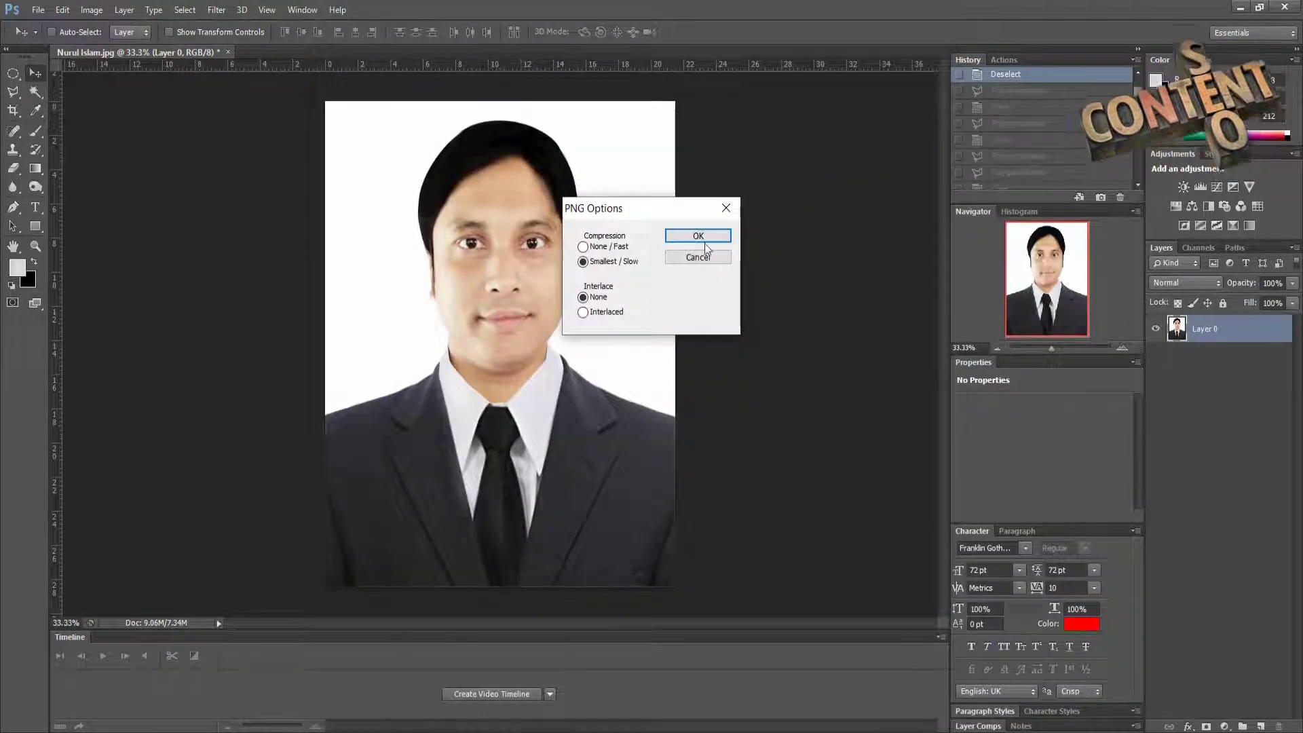
pyautogui.click(698, 235)
# Step: Minimize Photoshop and refresh the desktop until the new aa.png appears
pyautogui.click(1242, 7)
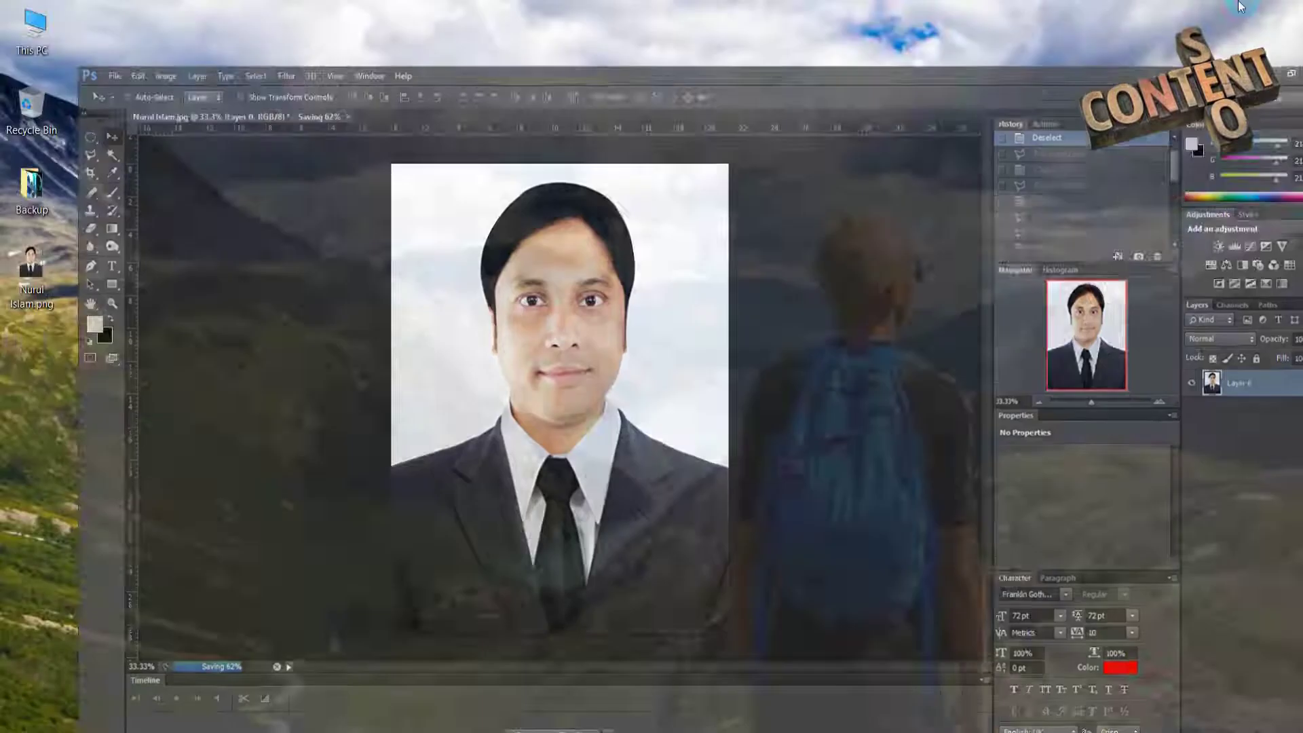
pyautogui.rightClick(312, 302)
pyautogui.click(379, 395)
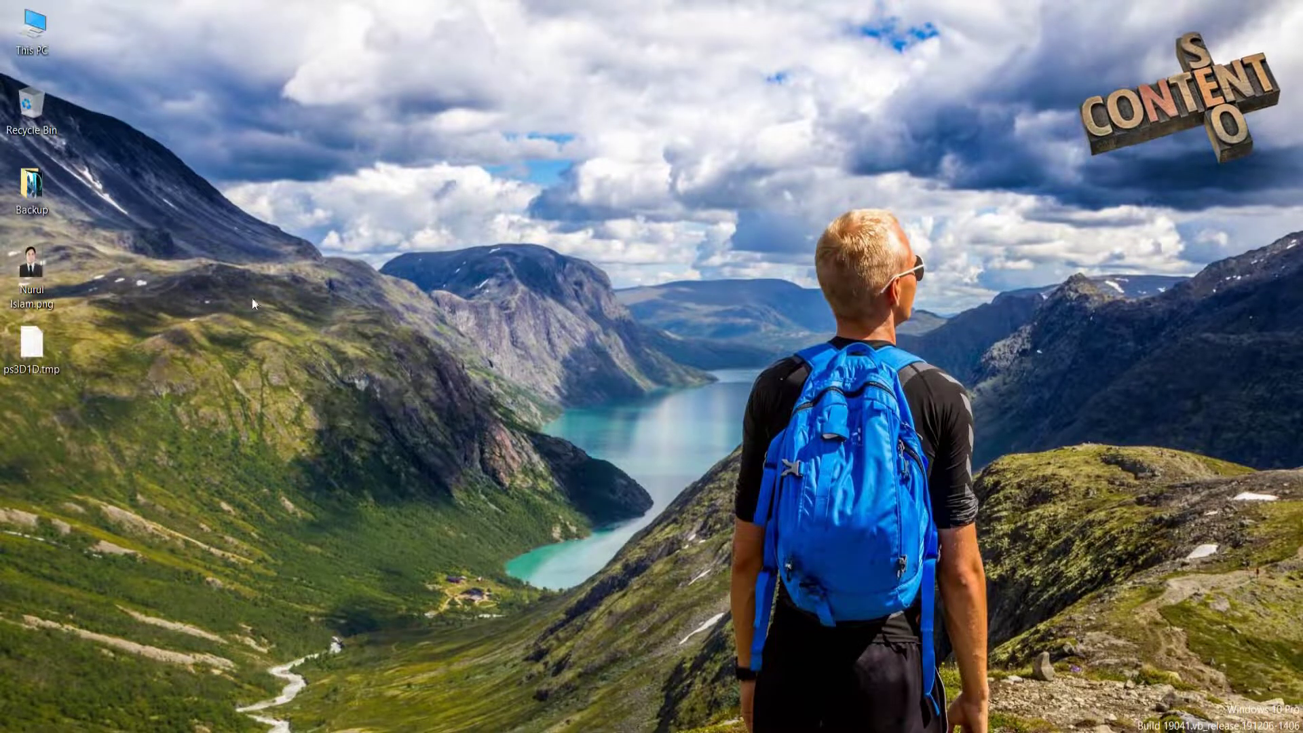
pyautogui.rightClick(247, 267)
pyautogui.click(263, 361)
pyautogui.rightClick(192, 229)
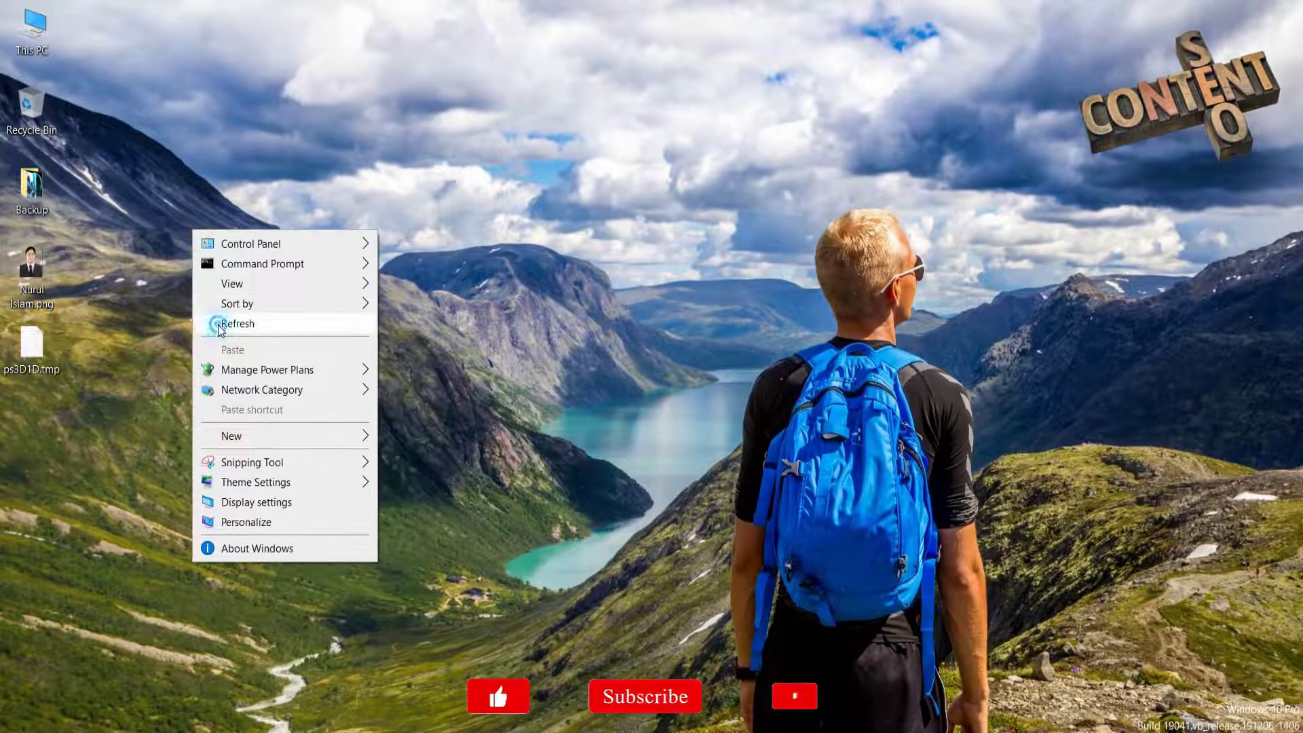
pyautogui.click(218, 323)
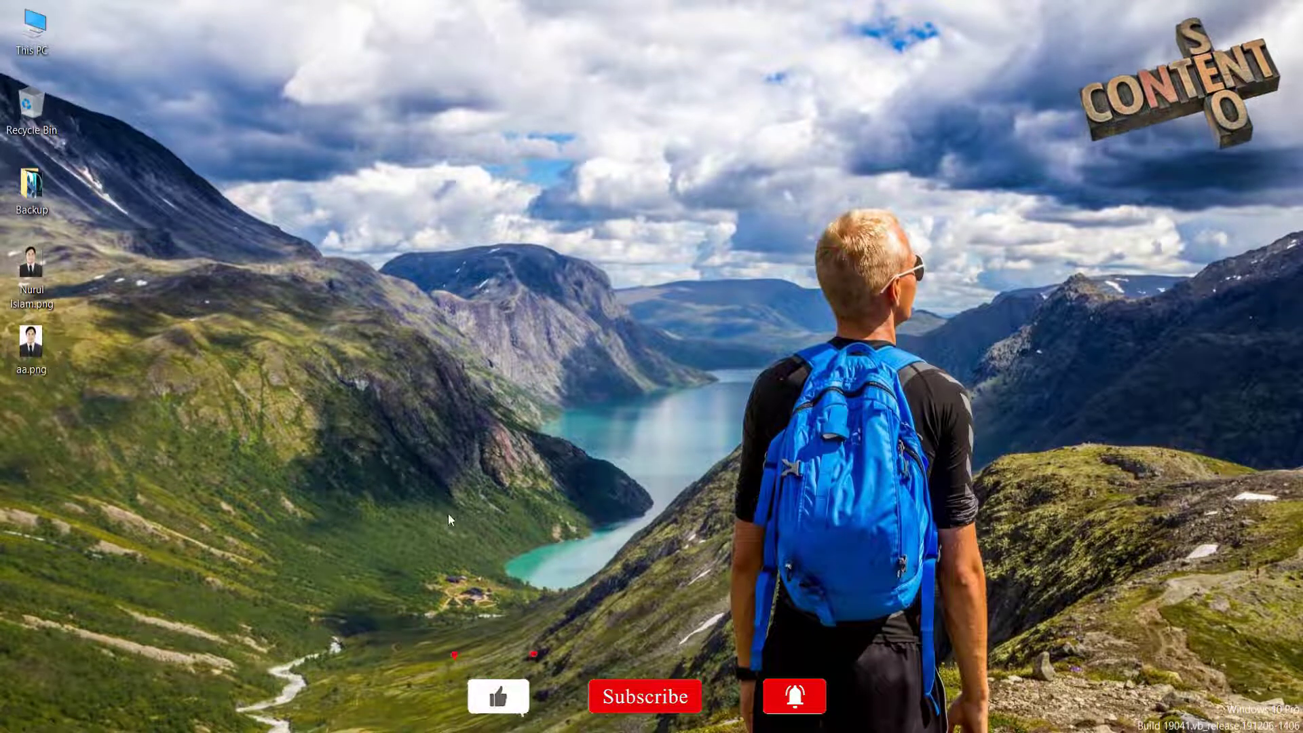
pyautogui.click(39, 306)
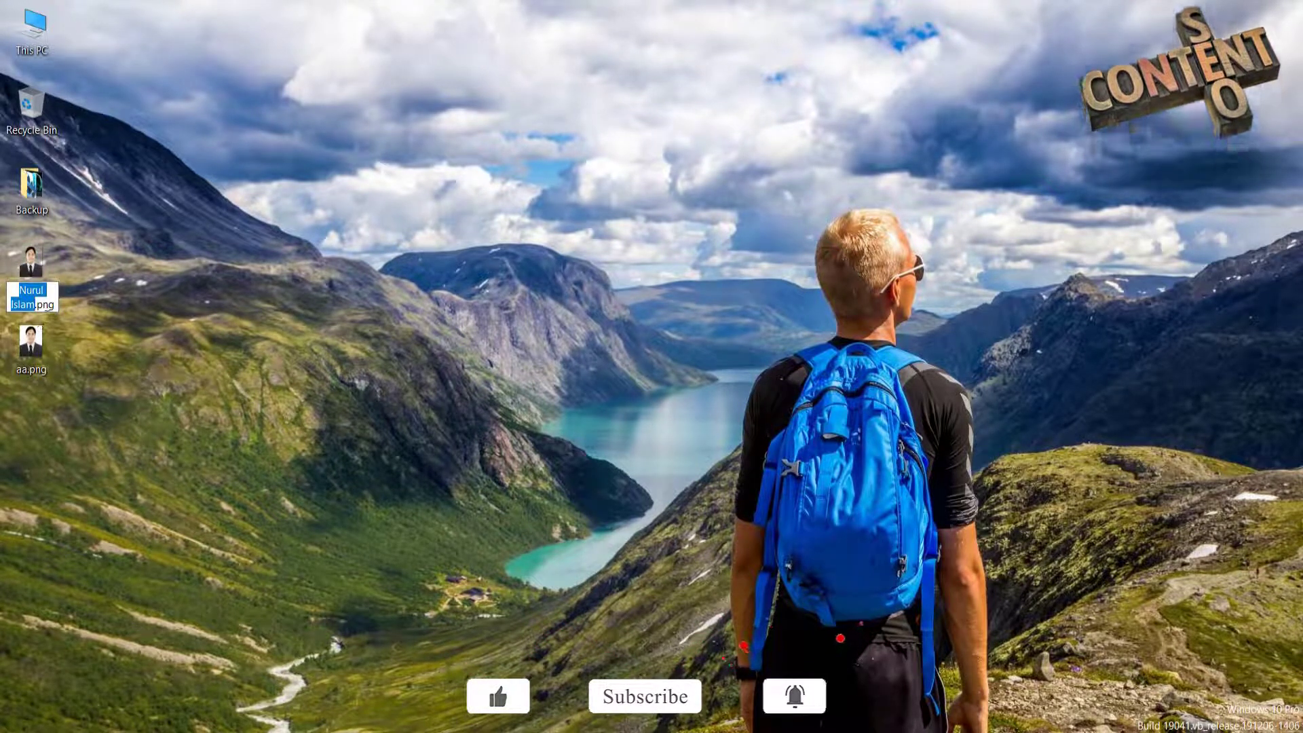
pyautogui.press('Return')
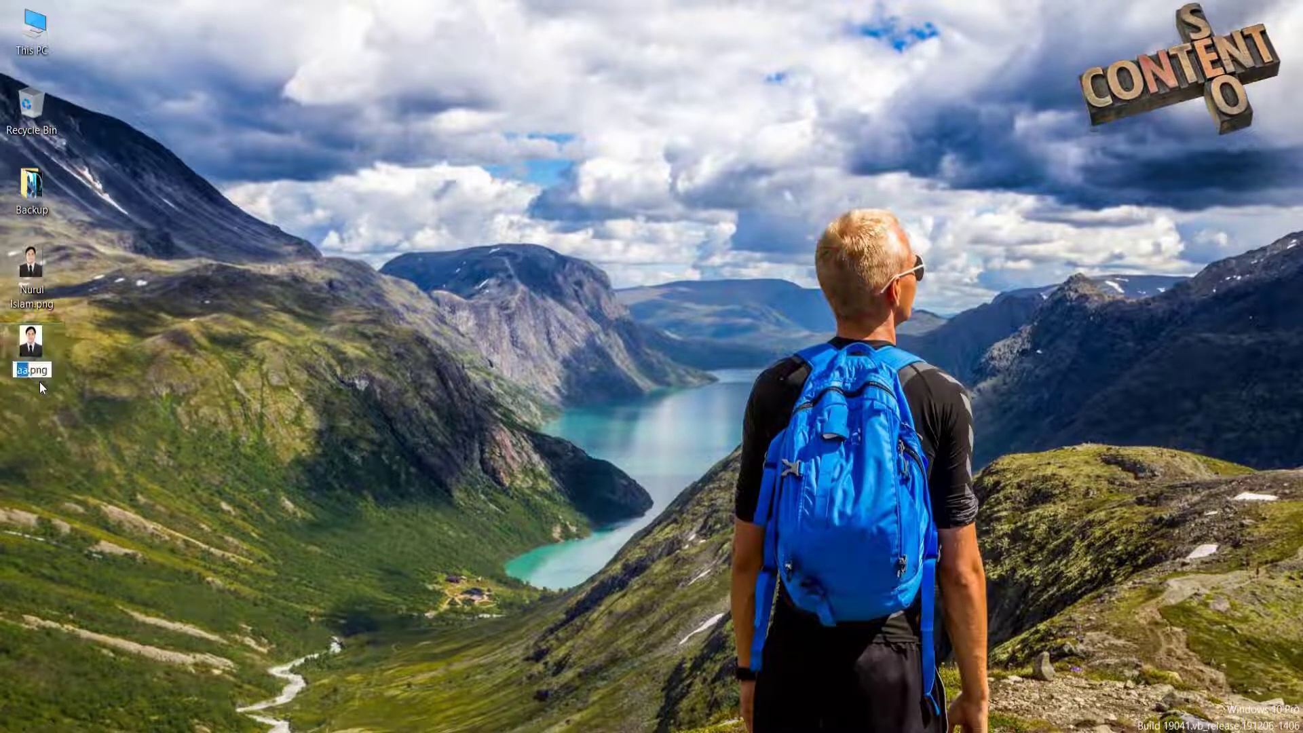
pyautogui.click(40, 381)
pyautogui.click(34, 285)
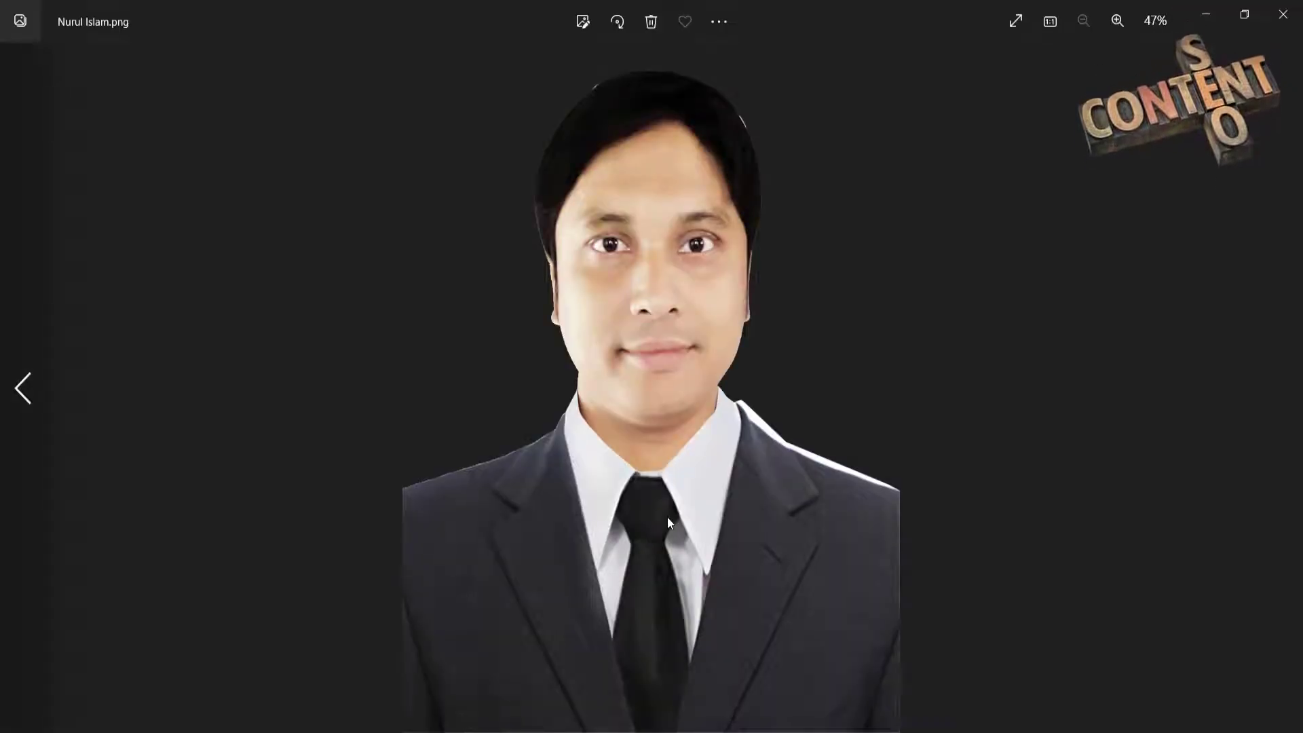
pyautogui.press('Left')
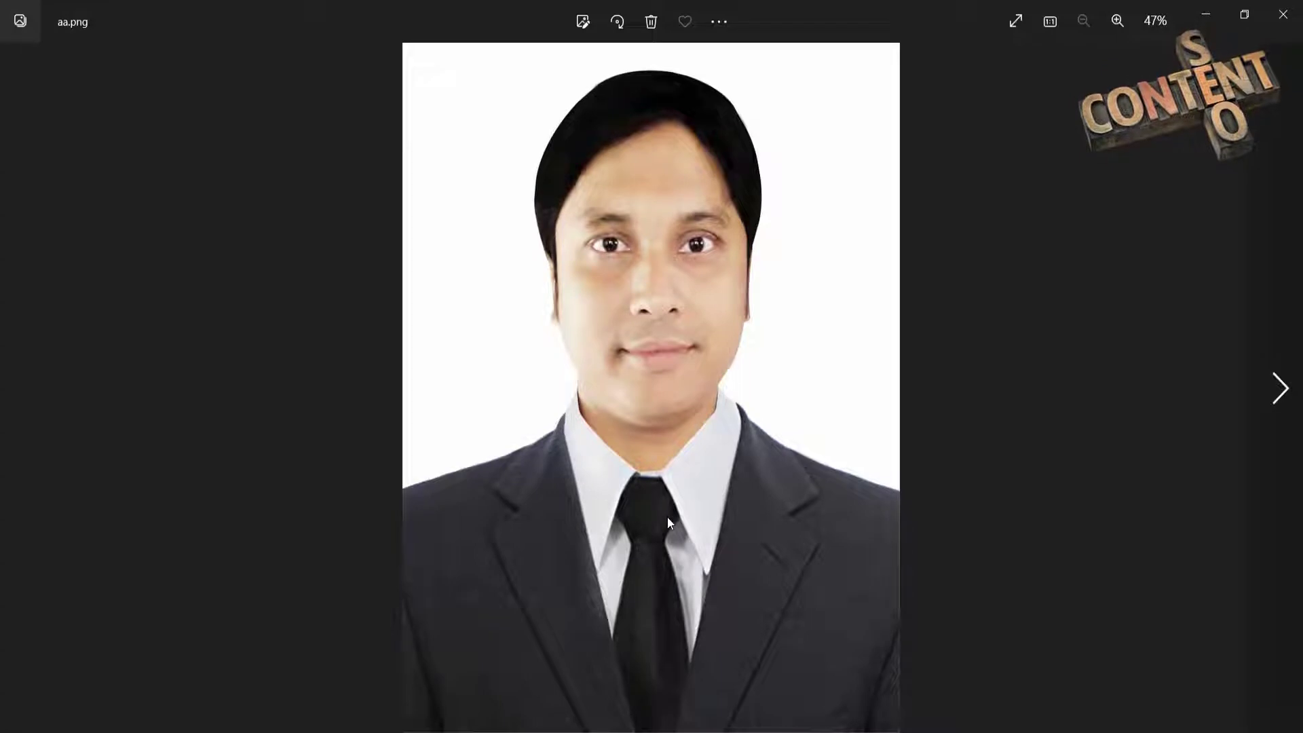
pyautogui.press('Right')
pyautogui.press('Left')
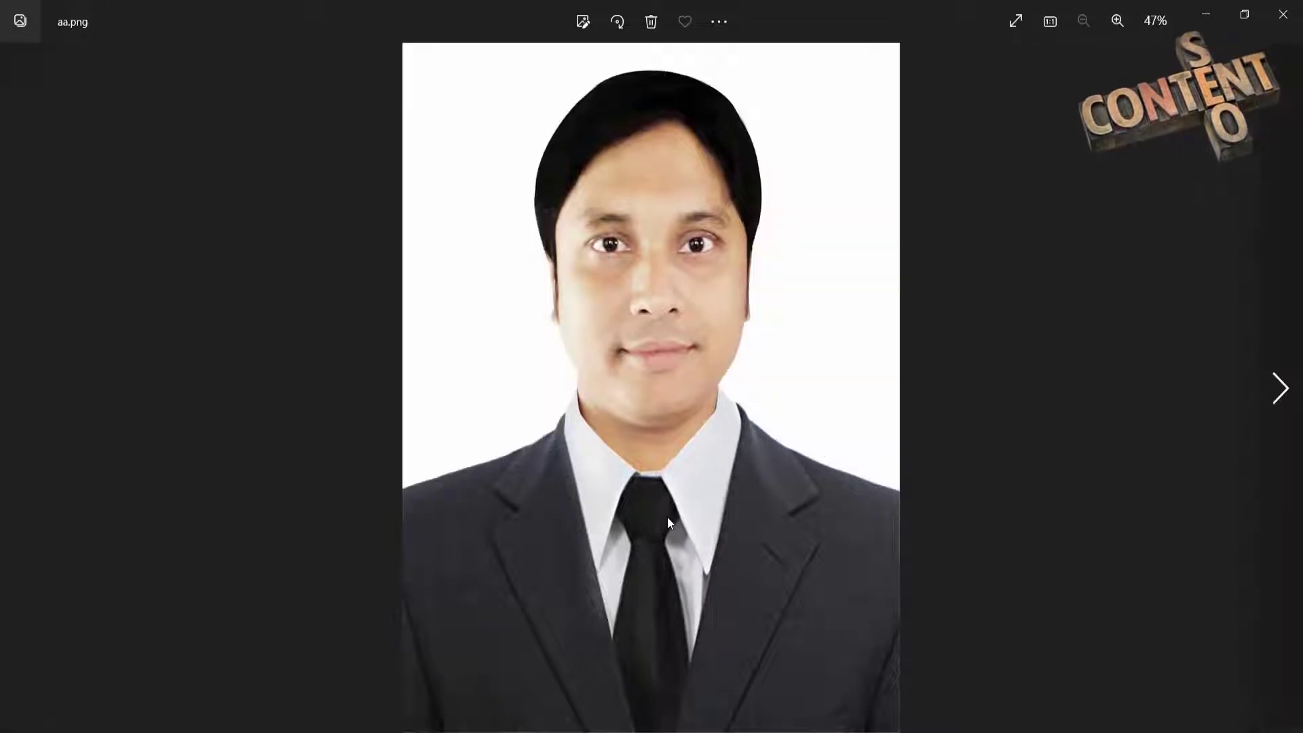
pyautogui.press('Right')
pyautogui.press('Left')
pyautogui.press('Right')
pyautogui.press('Left')
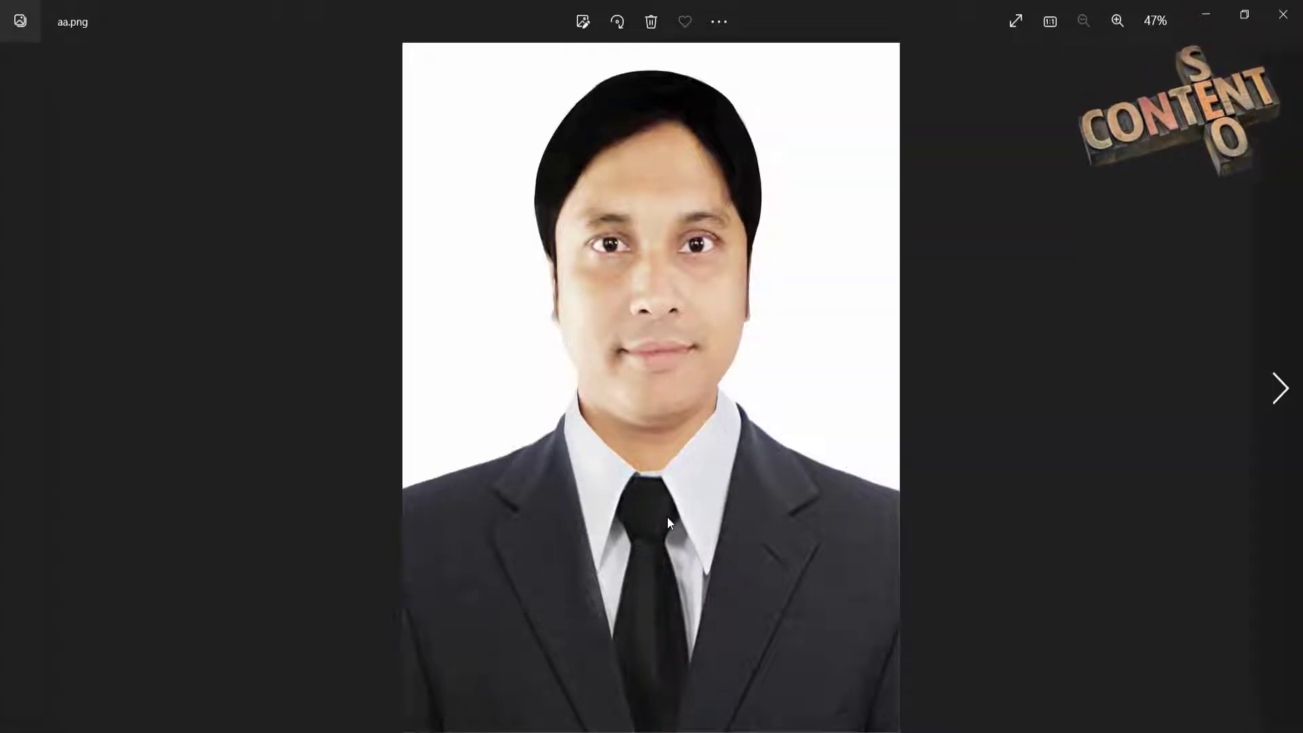
pyautogui.press('Right')
pyautogui.press('Left')
pyautogui.press('Right')
pyautogui.press('Left')
pyautogui.press('Right')
pyautogui.press('Left')
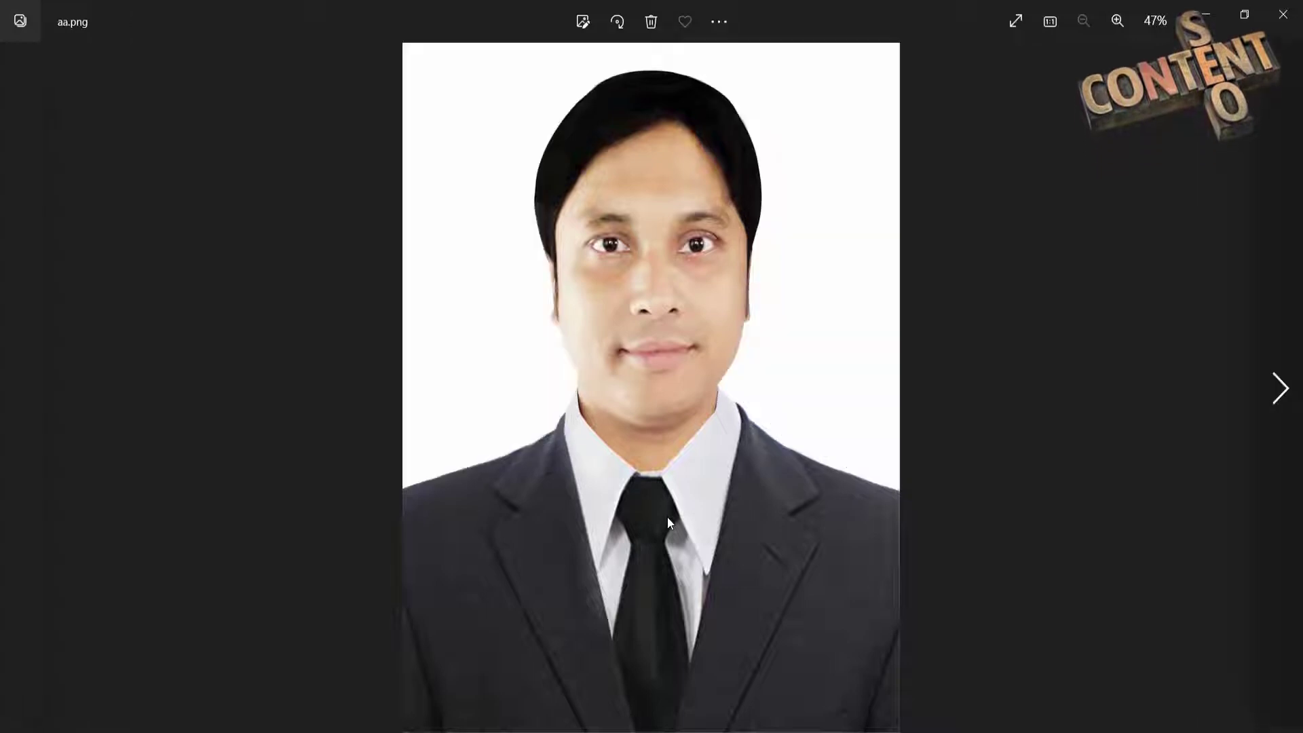
pyautogui.press('Right')
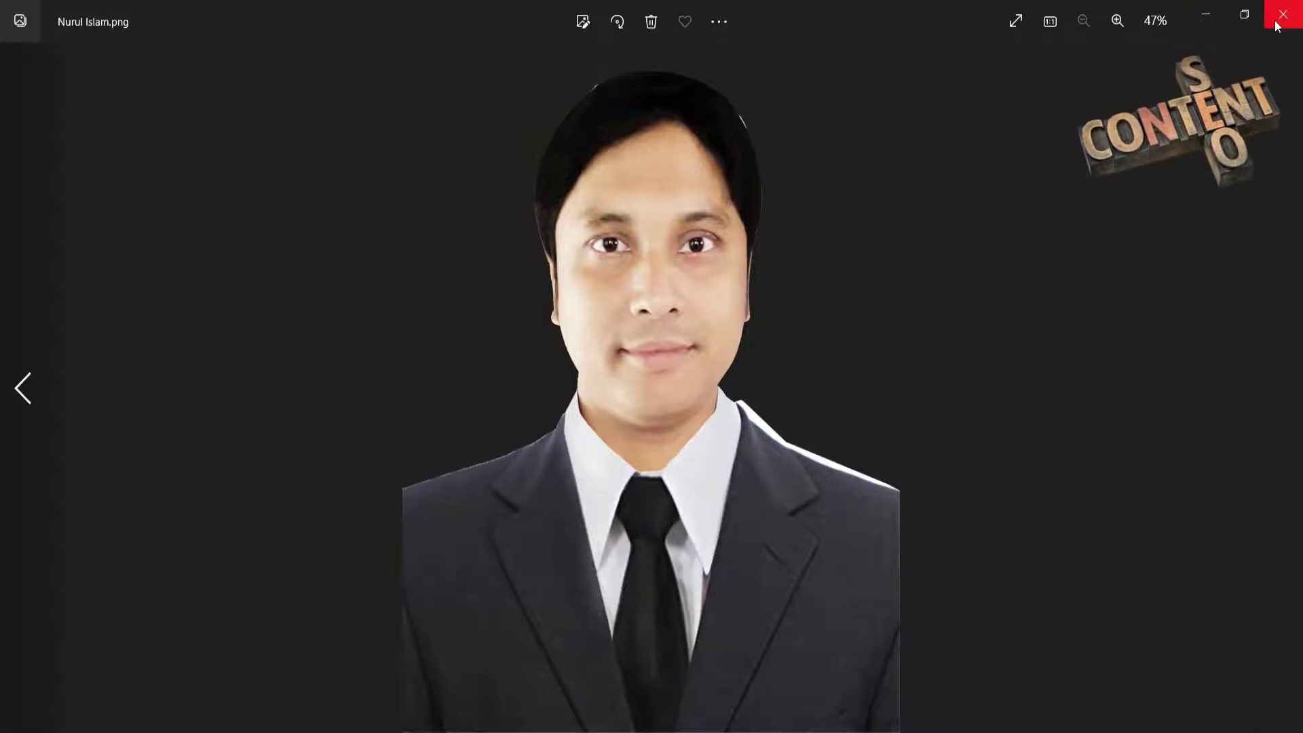
pyautogui.click(1282, 14)
pyautogui.rightClick(402, 264)
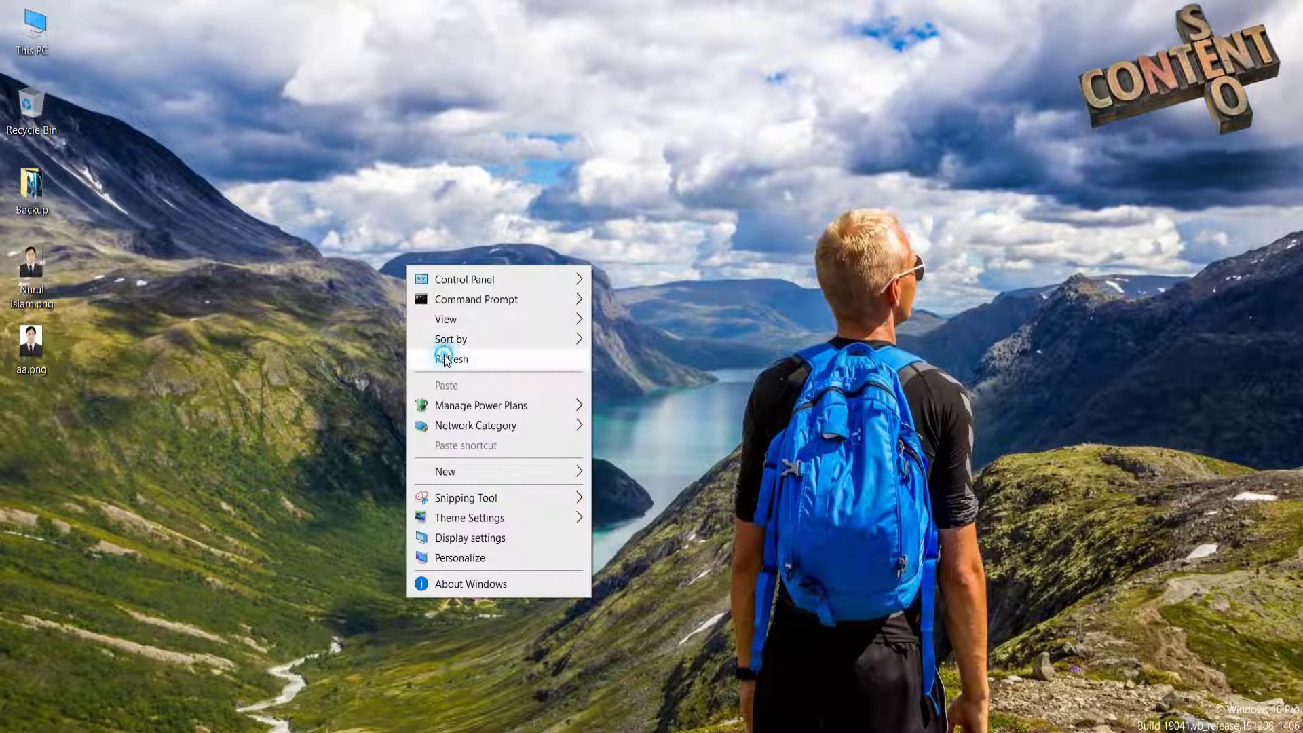
pyautogui.click(441, 354)
pyautogui.doubleClick(31, 361)
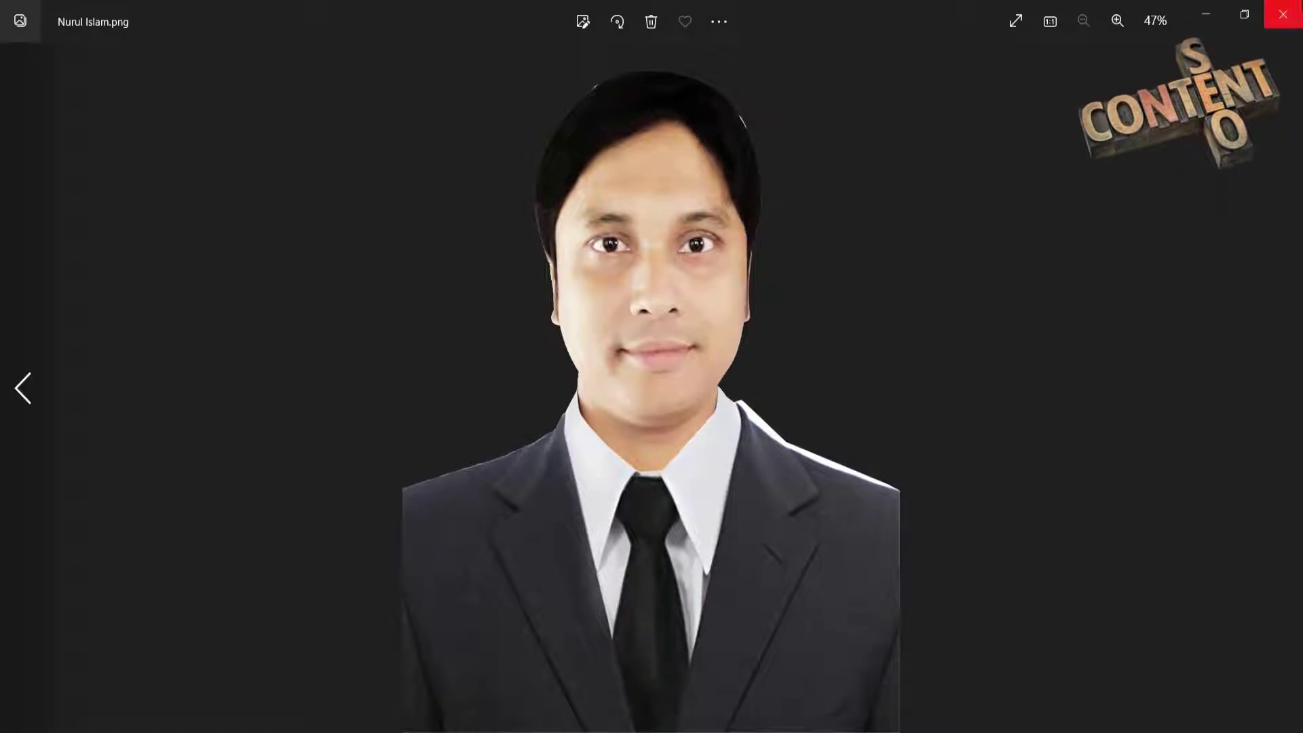
pyautogui.click(1283, 15)
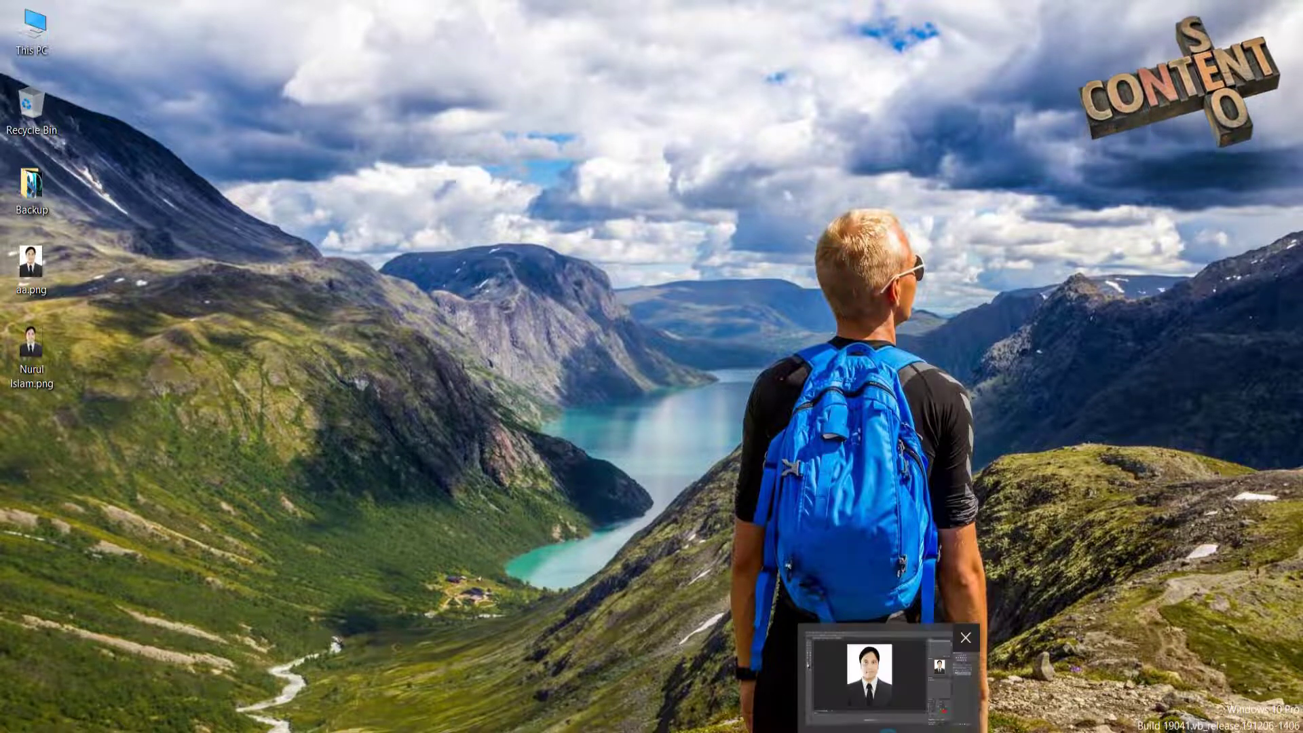
pyautogui.click(882, 672)
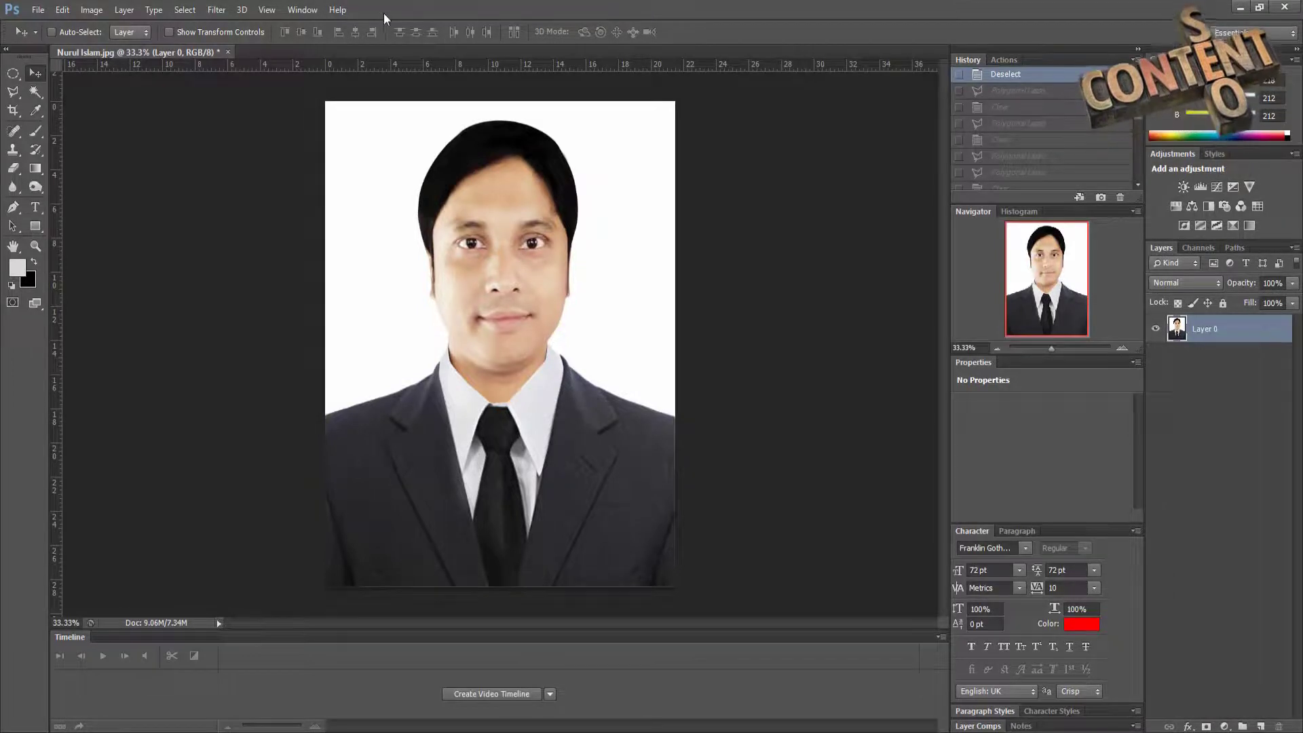
pyautogui.click(1285, 7)
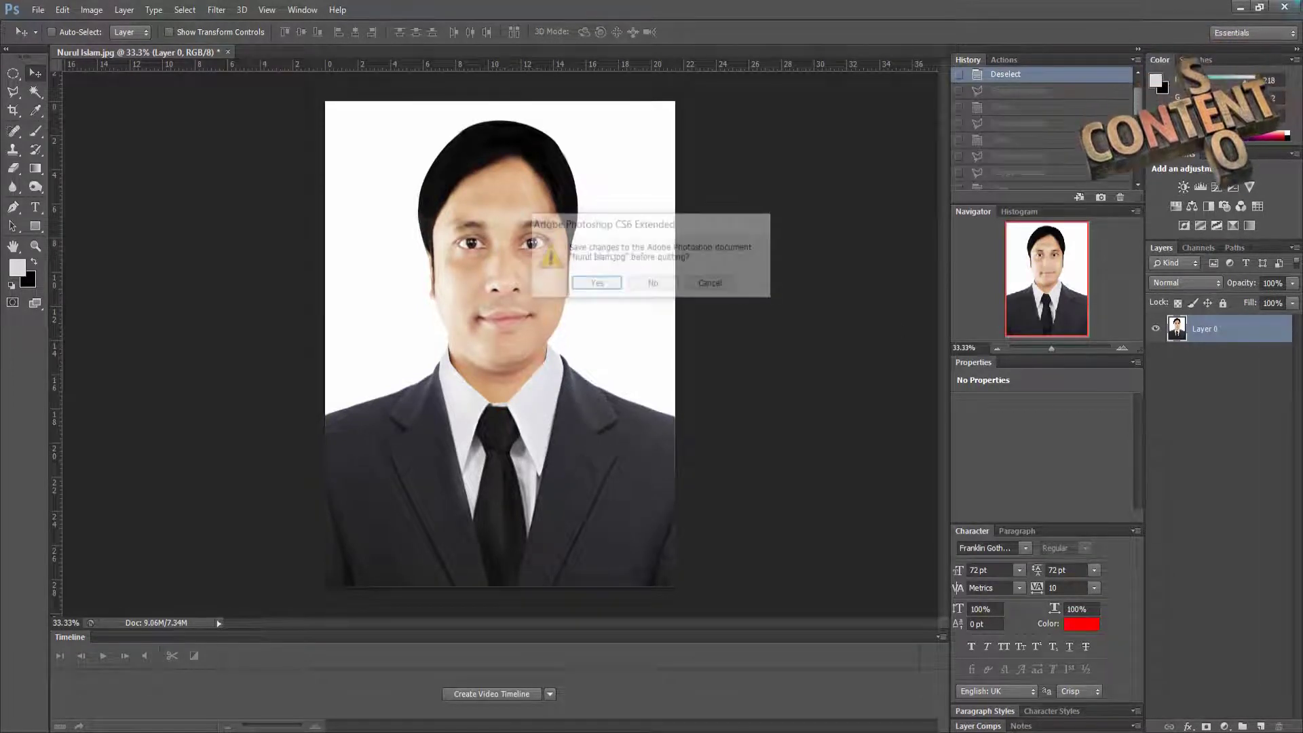
pyautogui.click(668, 285)
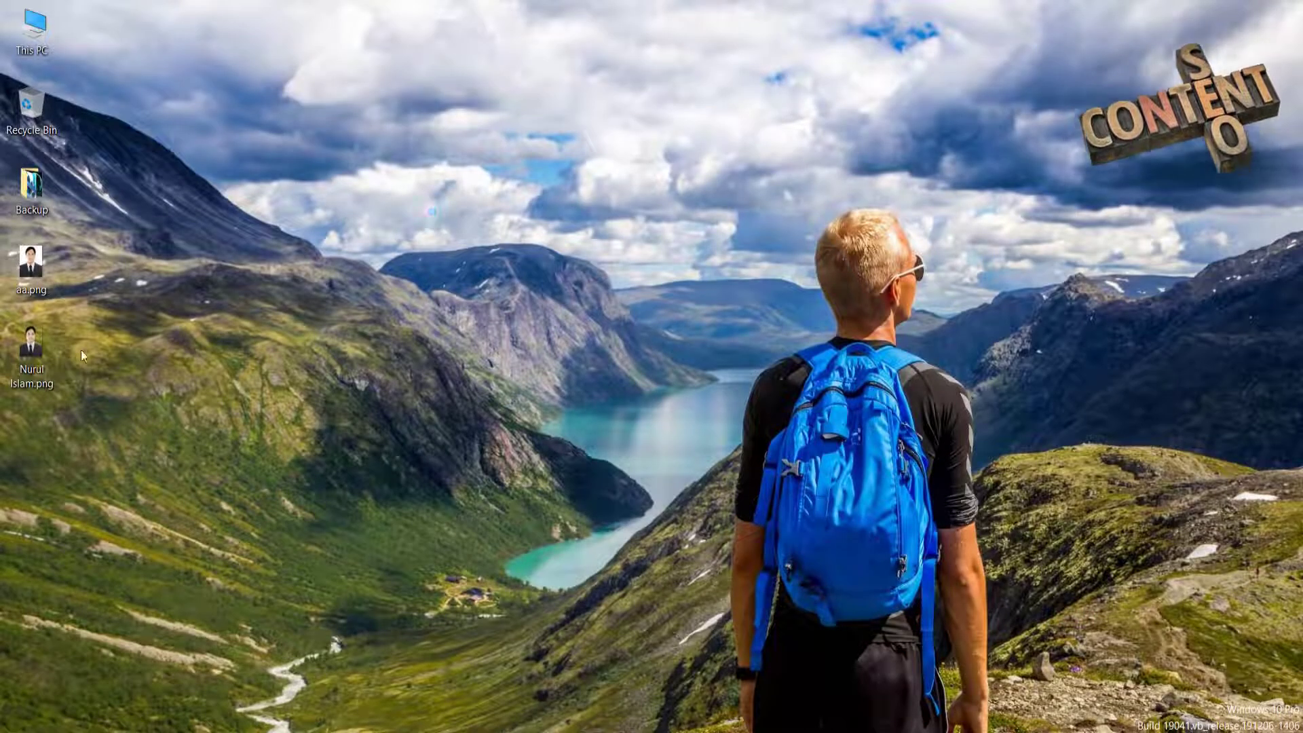
# Step: Open aa.png with Adobe Photoshop CS Middle East Version
pyautogui.doubleClick(31, 279)
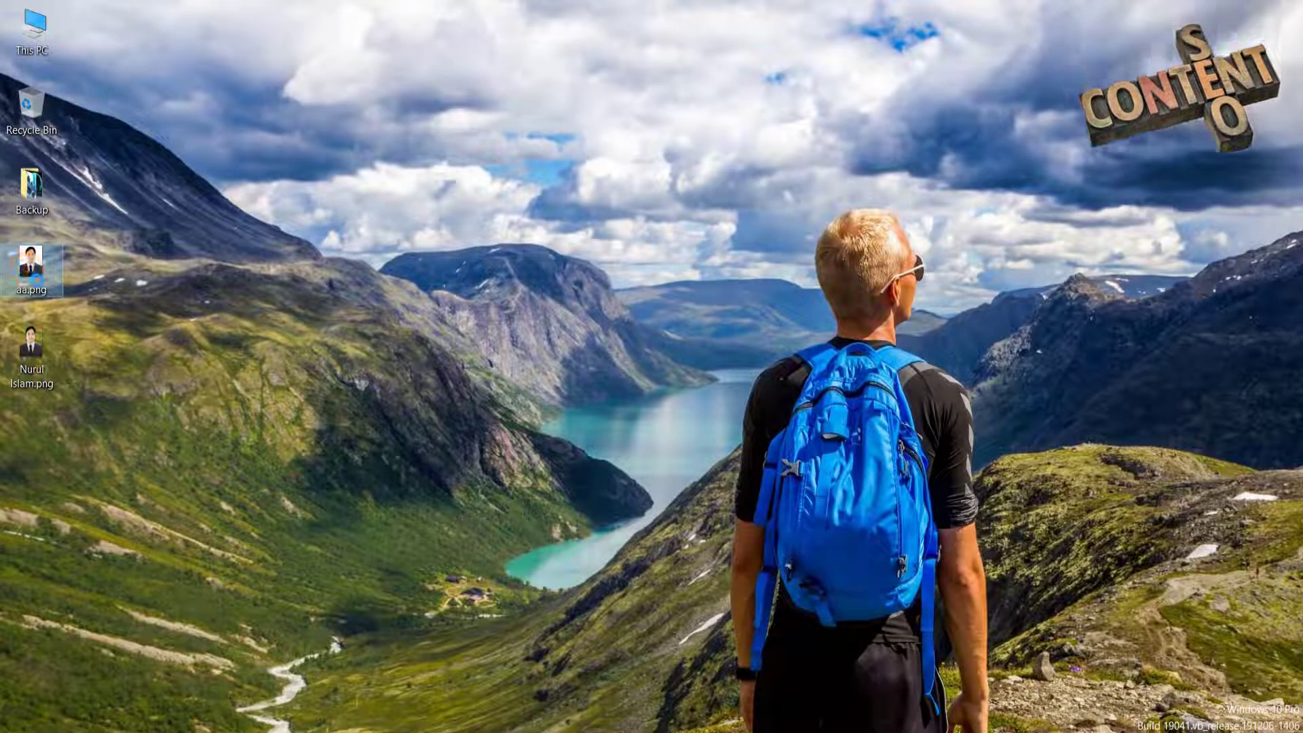
pyautogui.rightClick(26, 270)
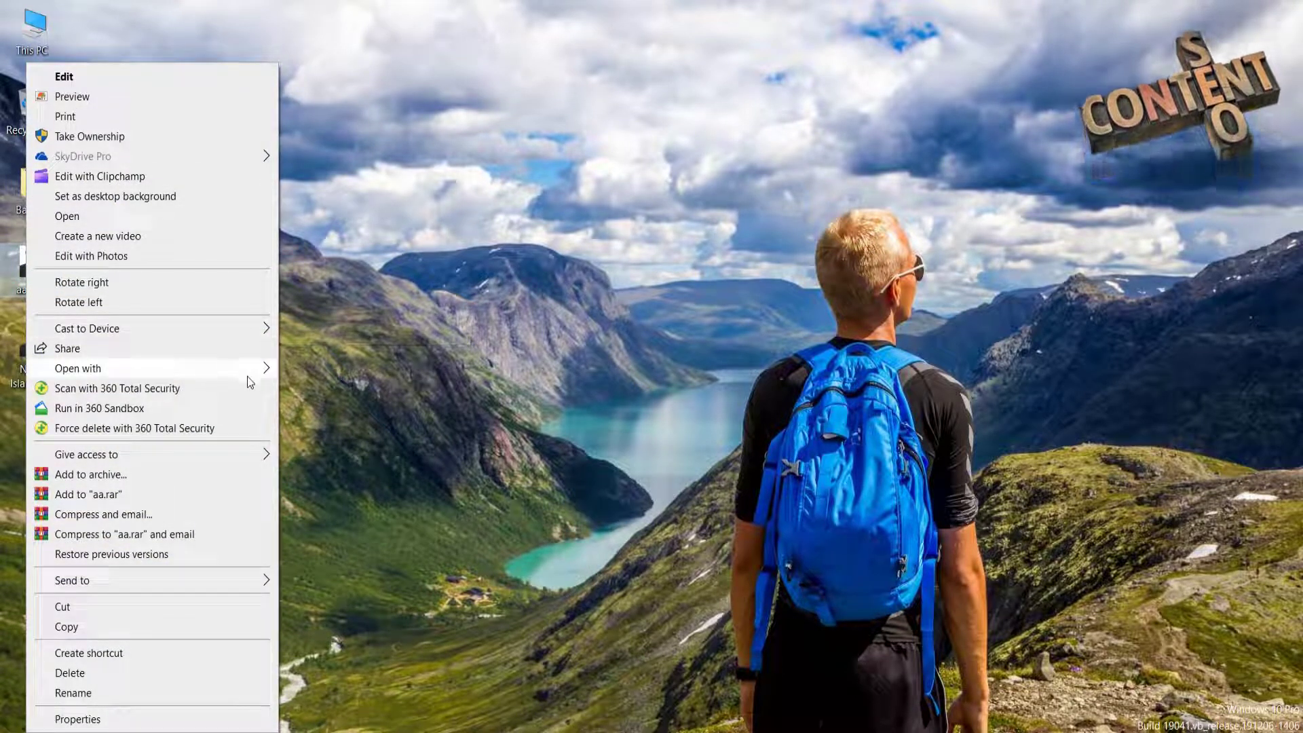
pyautogui.moveTo(153, 367)
pyautogui.click(370, 370)
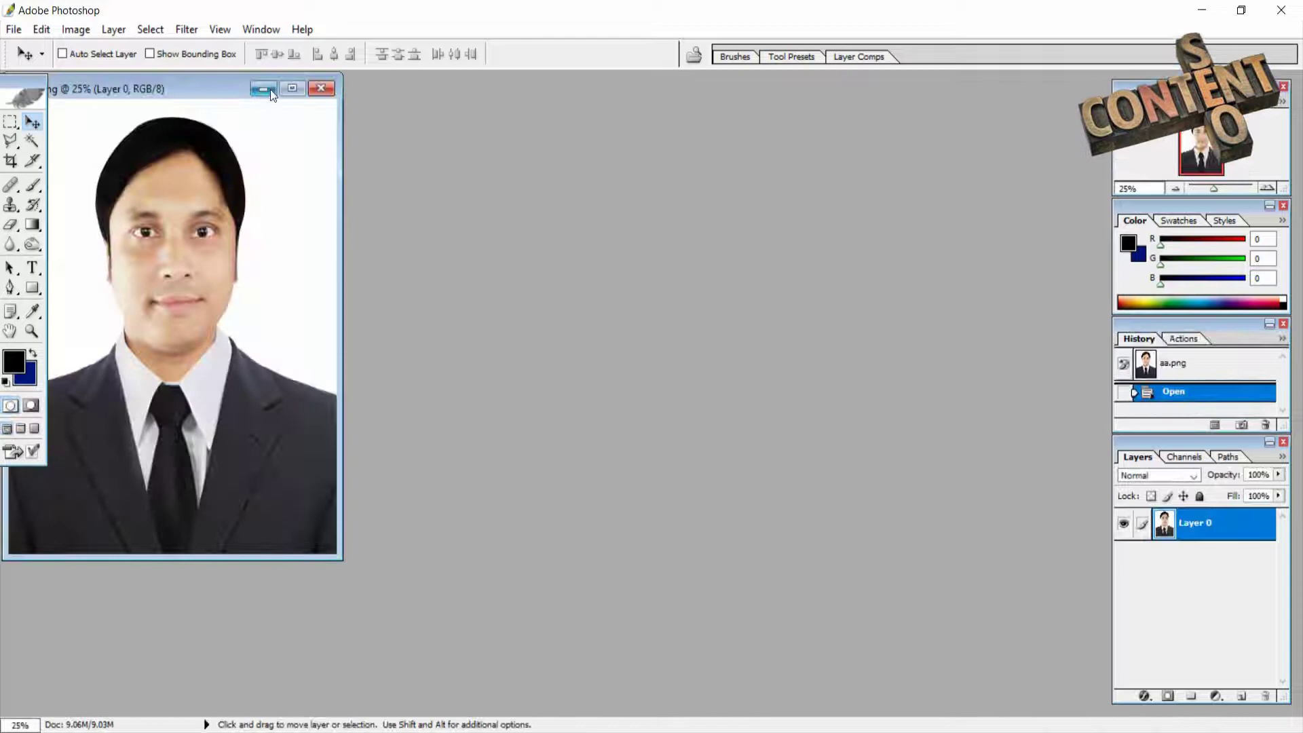
# Step: Close aa.png and open the suit portrait JPEG from Media (F:) > Ready Tourism
pyautogui.click(293, 88)
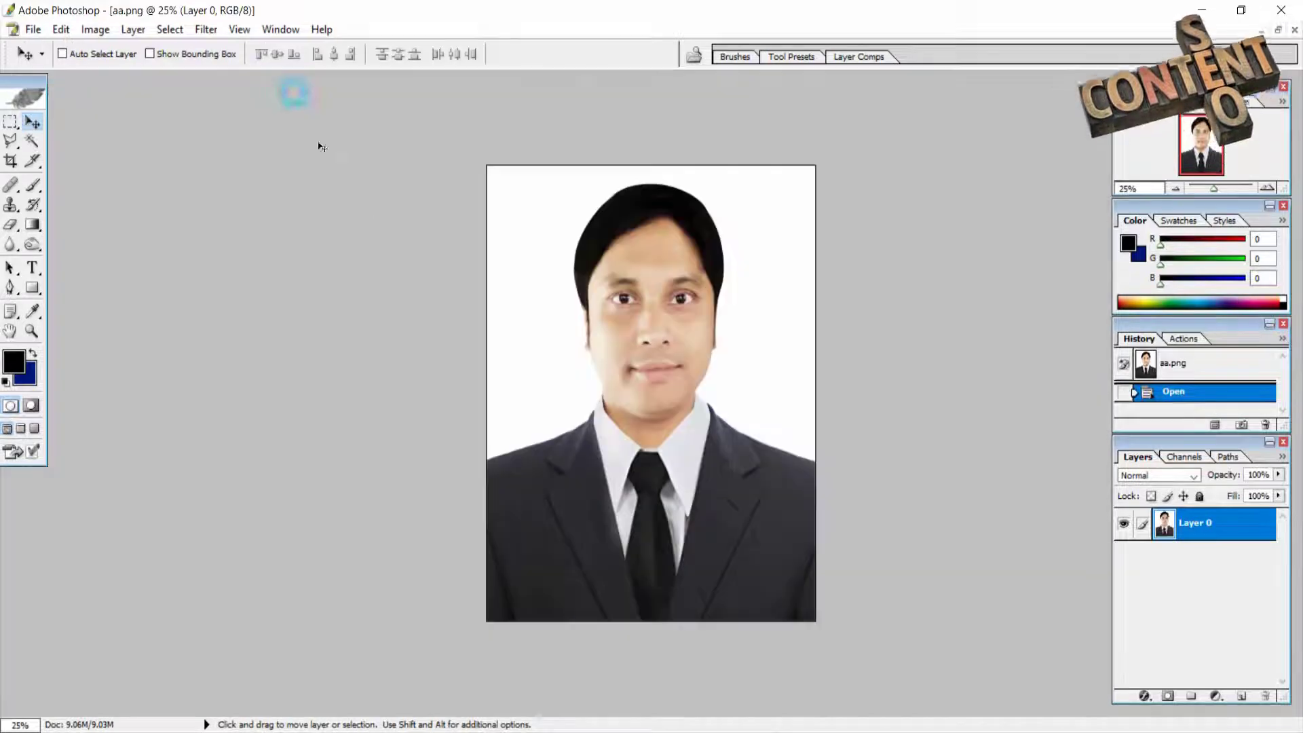
pyautogui.click(1294, 30)
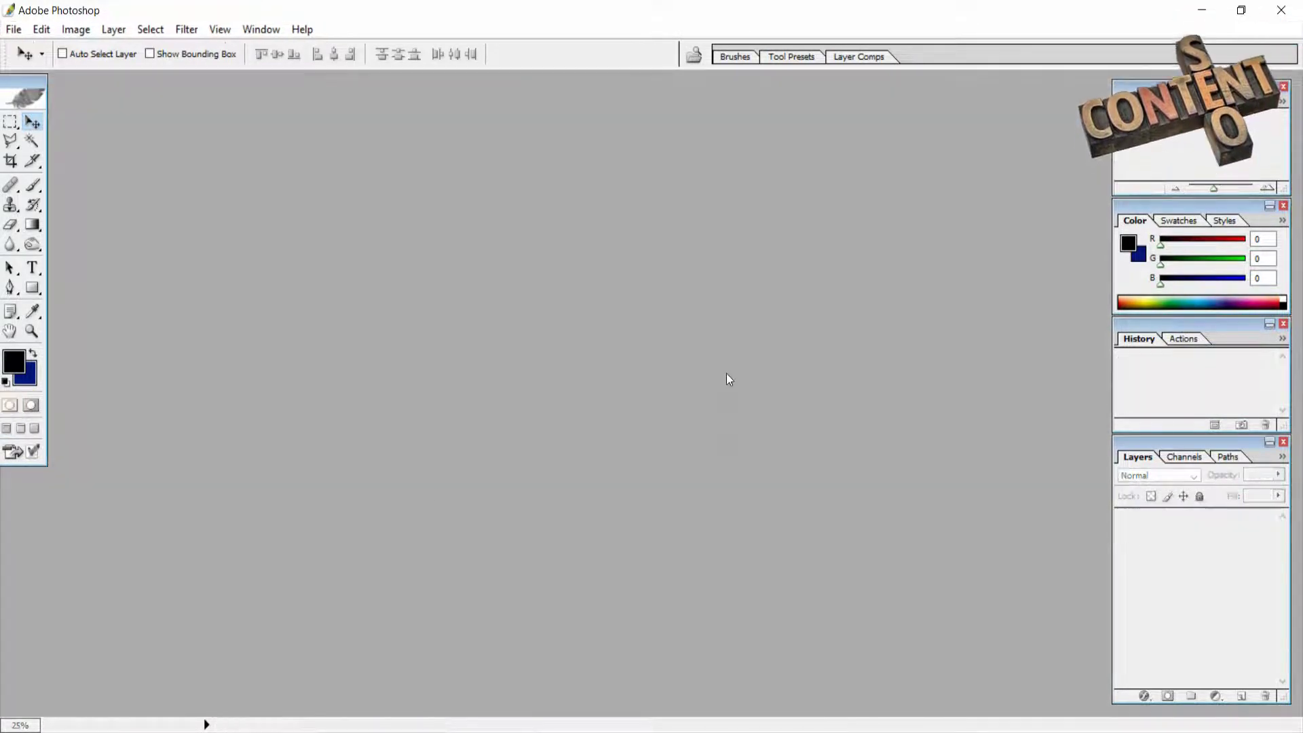
pyautogui.doubleClick(482, 416)
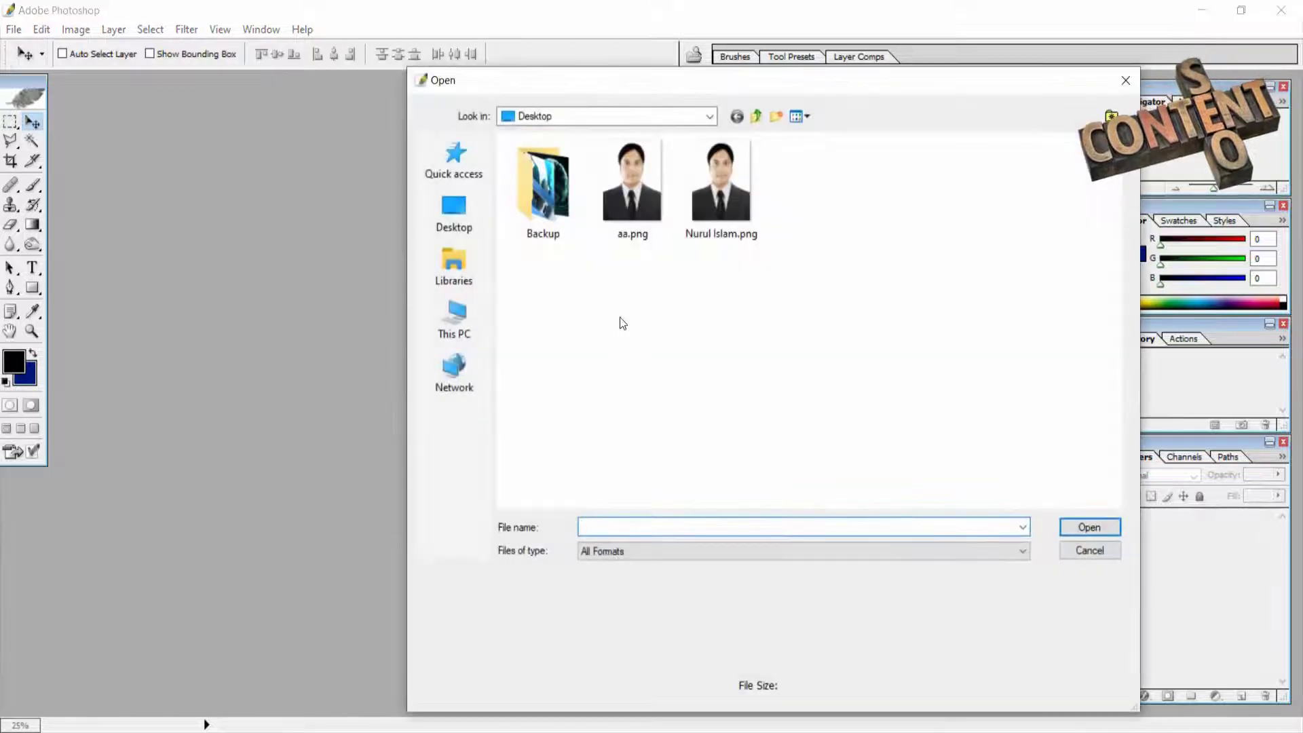
pyautogui.click(462, 324)
pyautogui.doubleClick(728, 377)
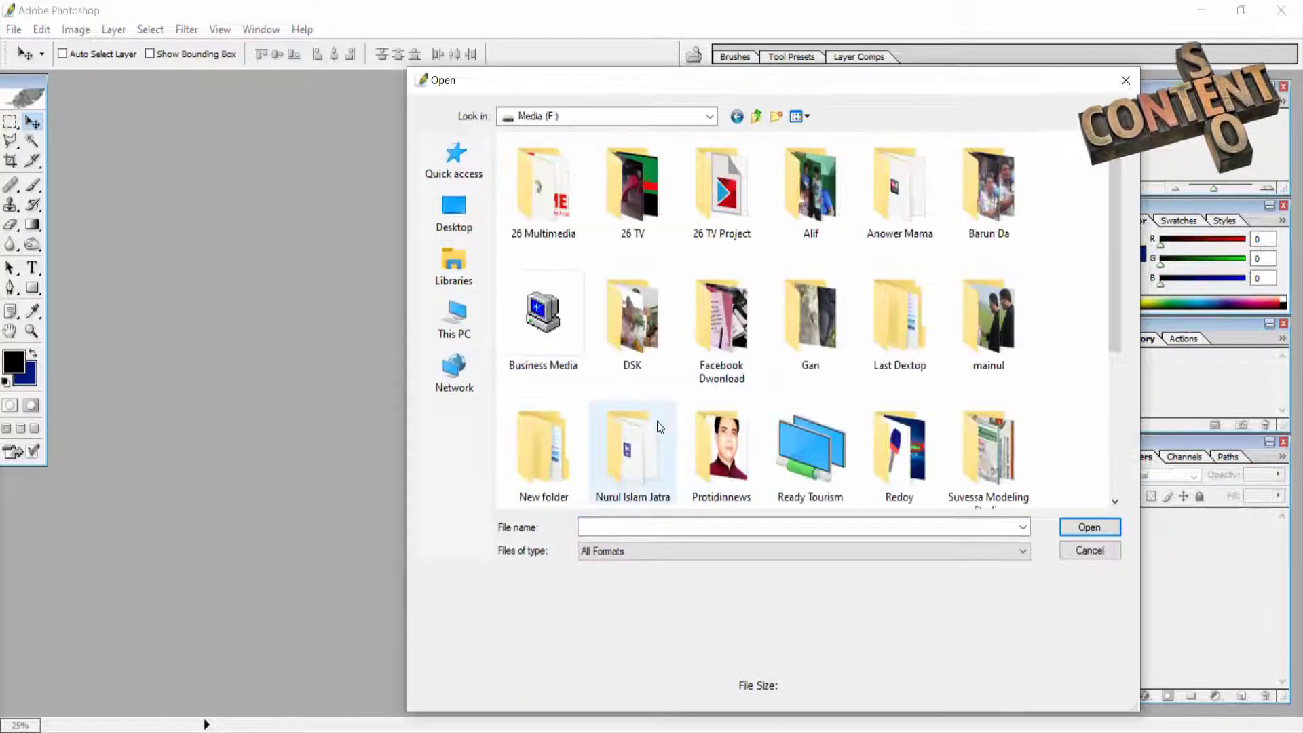
pyautogui.doubleClick(808, 441)
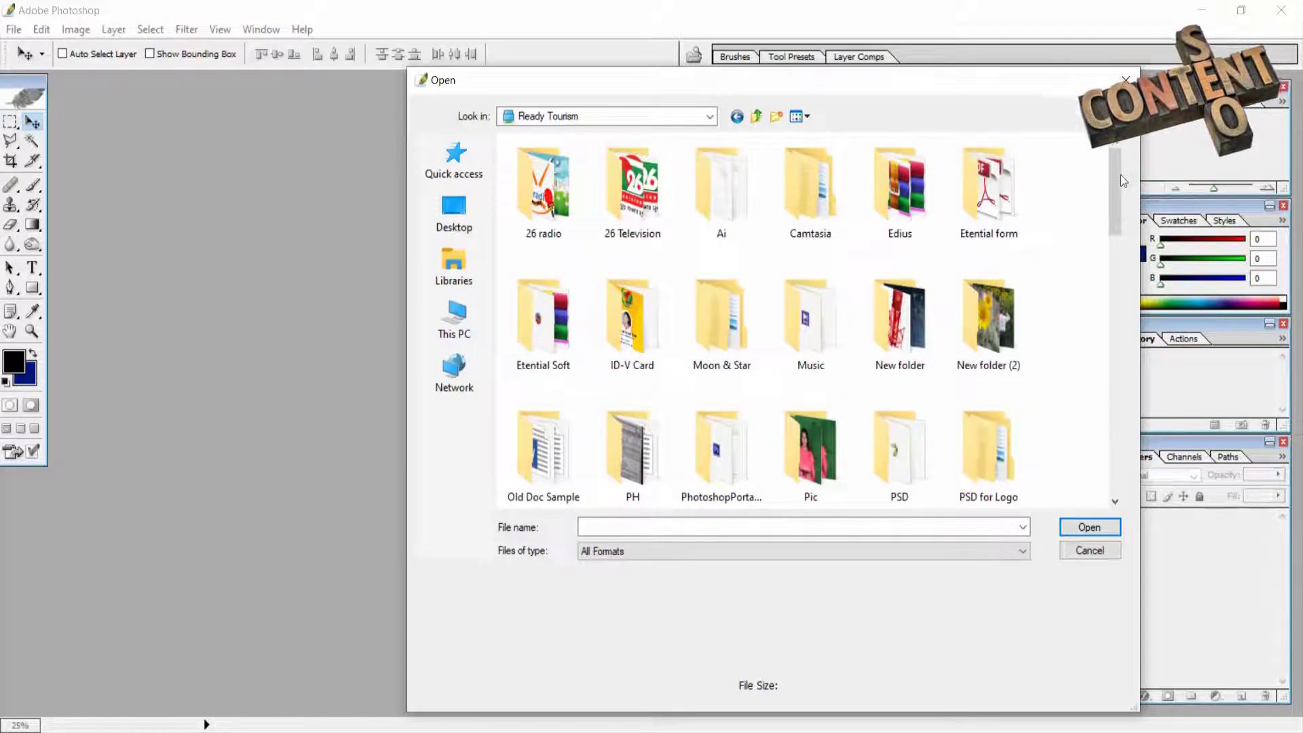
pyautogui.moveTo(1120, 174); pyautogui.dragTo(1098, 363)
pyautogui.click(899, 326)
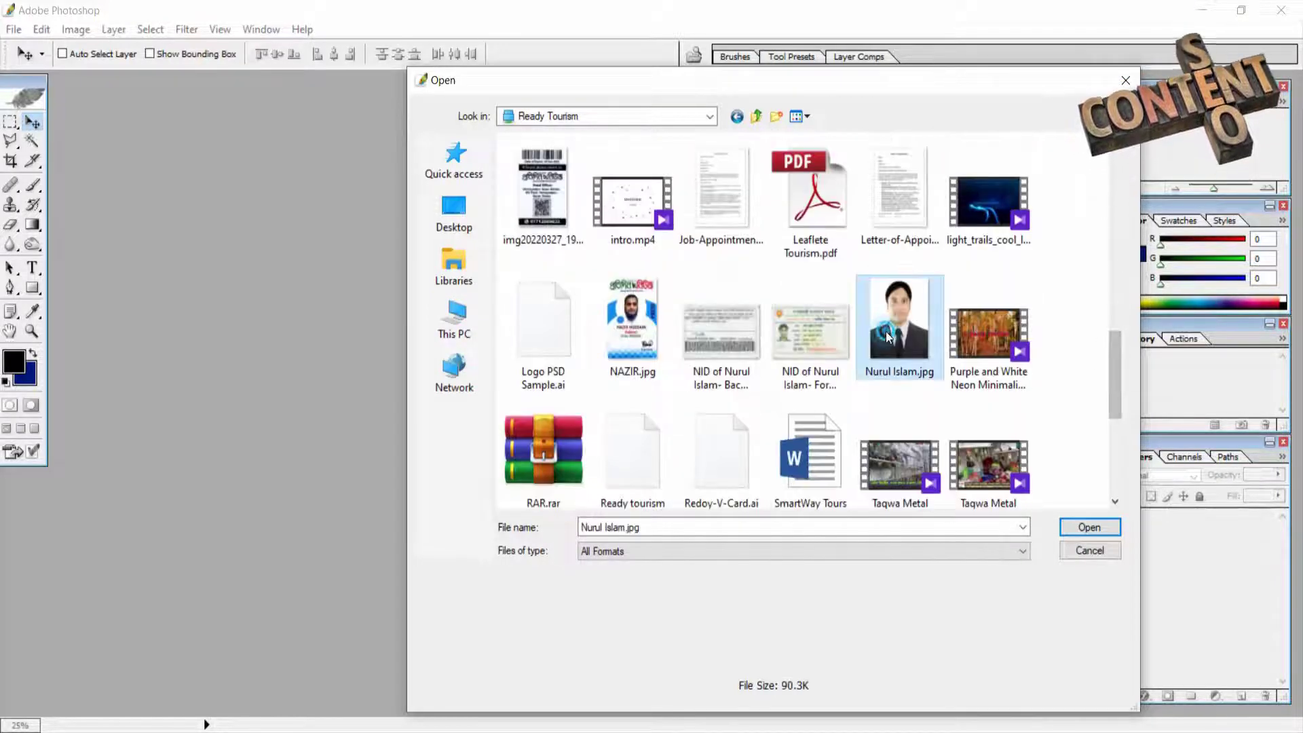
pyautogui.click(1079, 528)
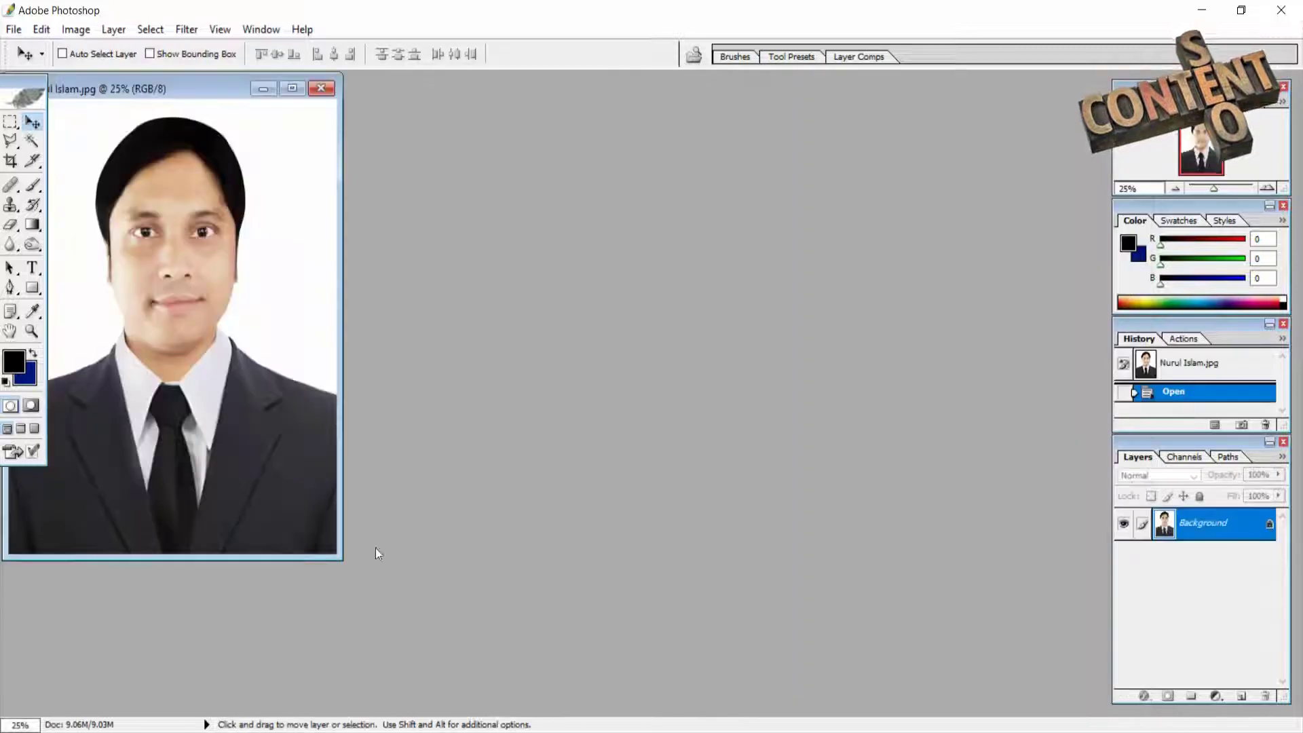
pyautogui.click(294, 93)
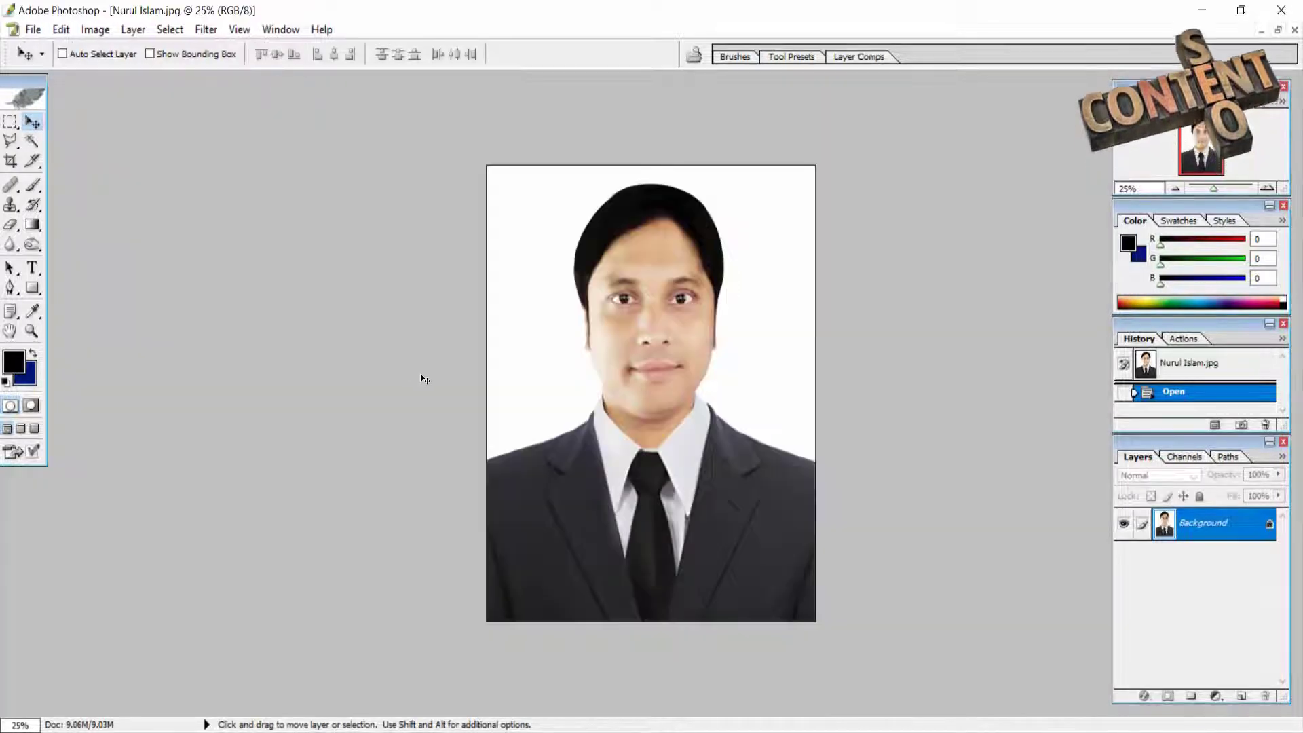
pyautogui.click(33, 144)
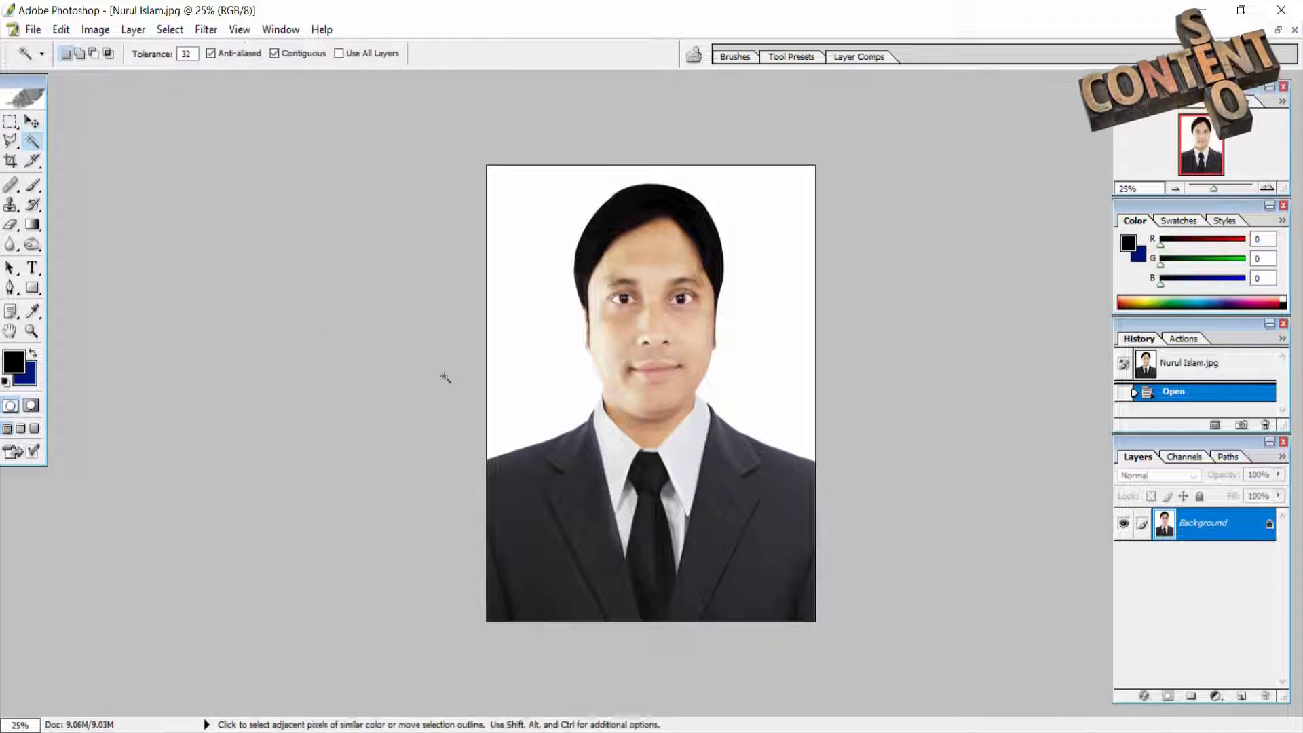
pyautogui.click(547, 320)
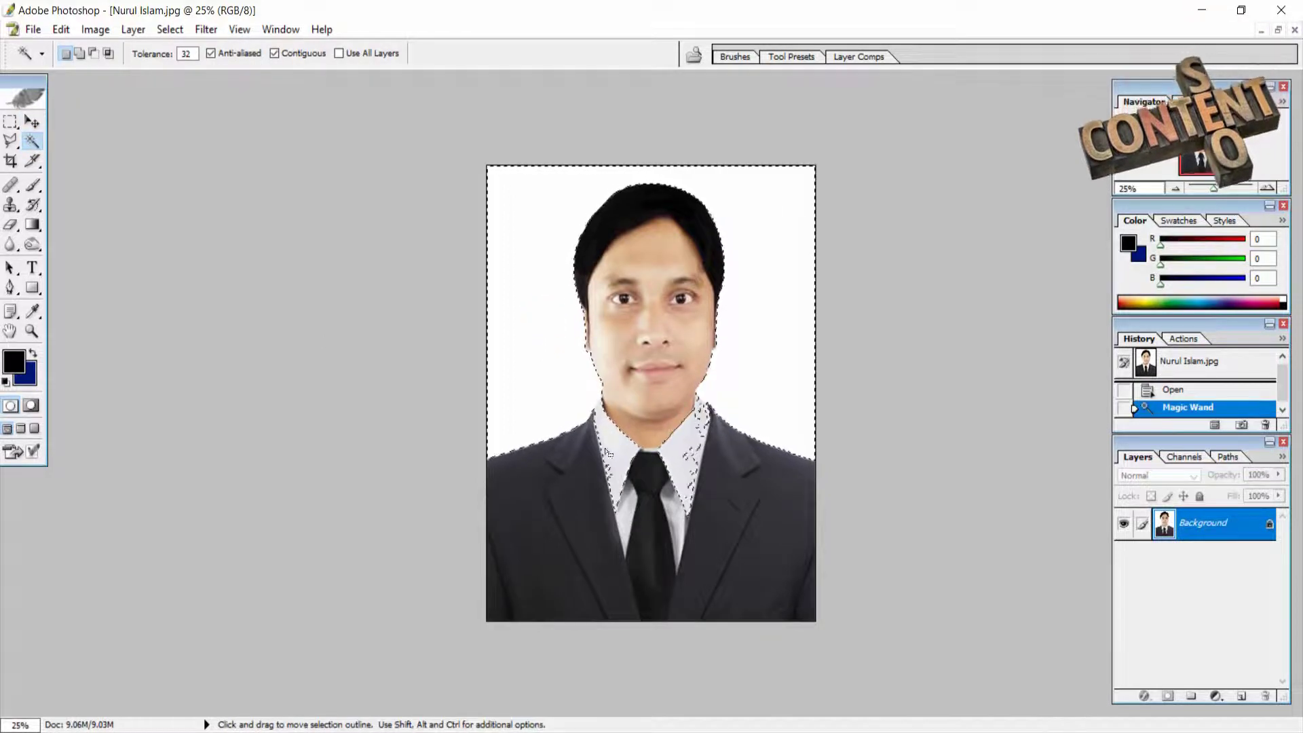
pyautogui.click(398, 390)
pyautogui.click(10, 141)
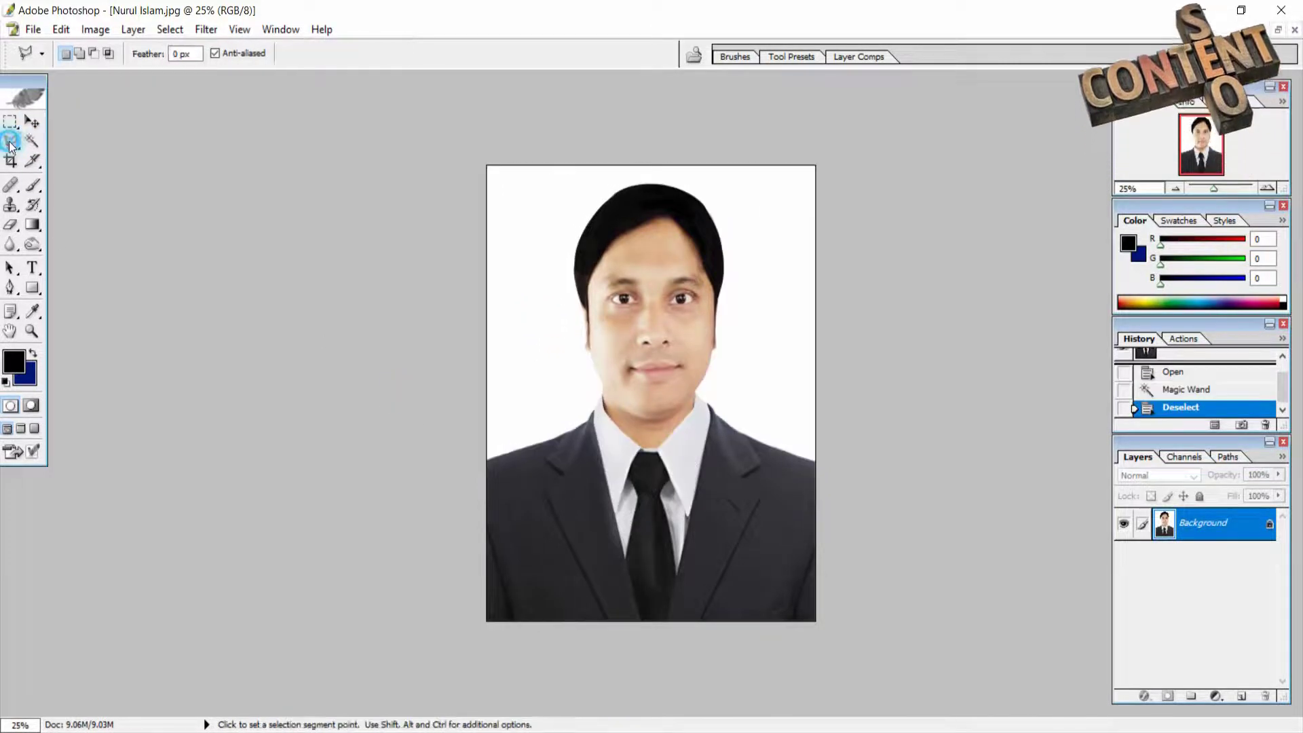
pyautogui.hotkey('ctrl', '+')
pyautogui.hotkey('ctrl', '+')
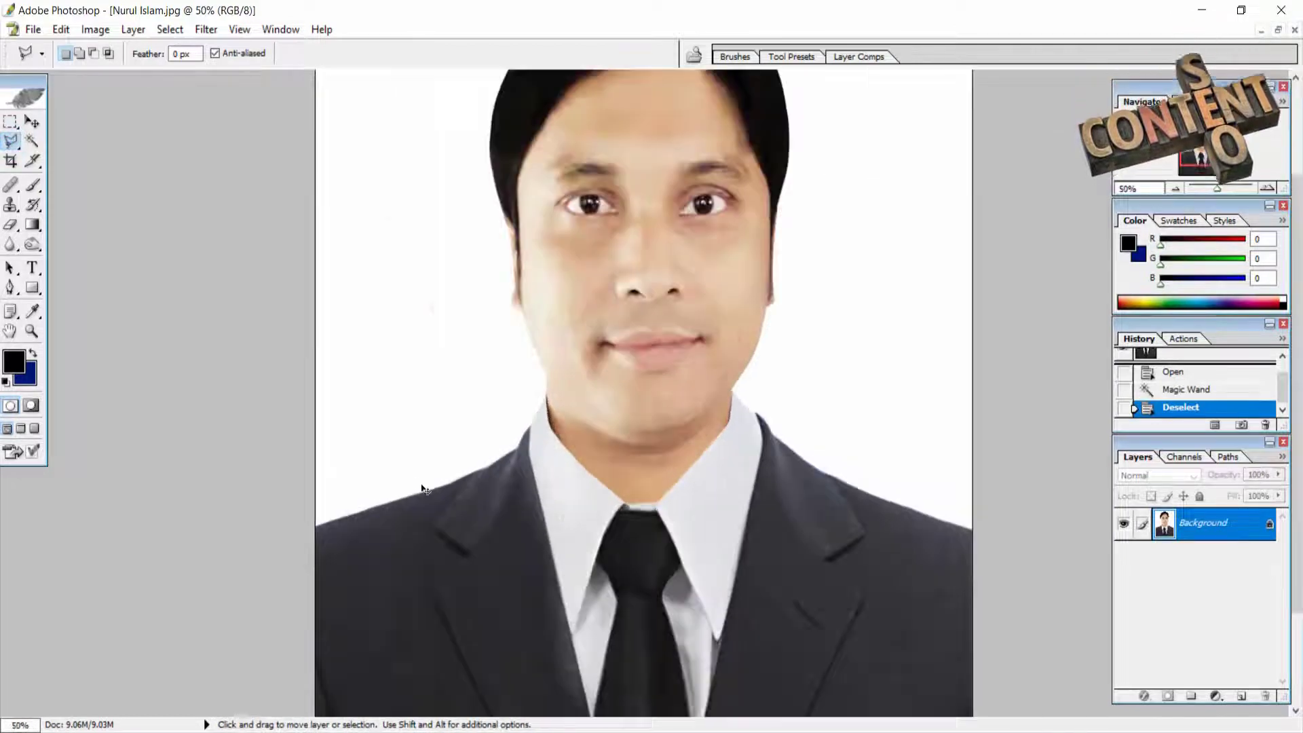
pyautogui.hotkey('ctrl', '+')
pyautogui.hotkey('ctrl', '+')
pyautogui.hotkey('ctrl', '+')
pyautogui.moveTo(323, 521)
pyautogui.mouseDown()
pyautogui.moveTo(440, 425)
pyautogui.moveTo(387, 397)
pyautogui.mouseUp()
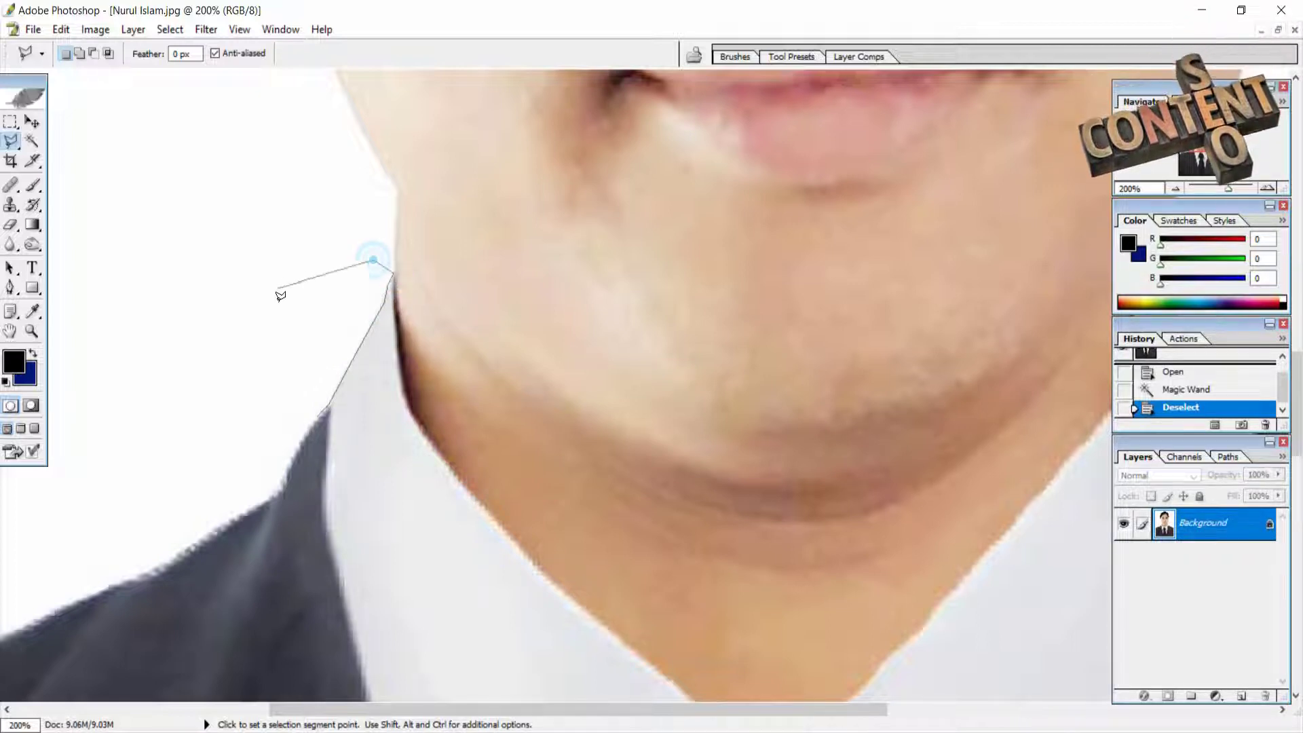
pyautogui.click(283, 429)
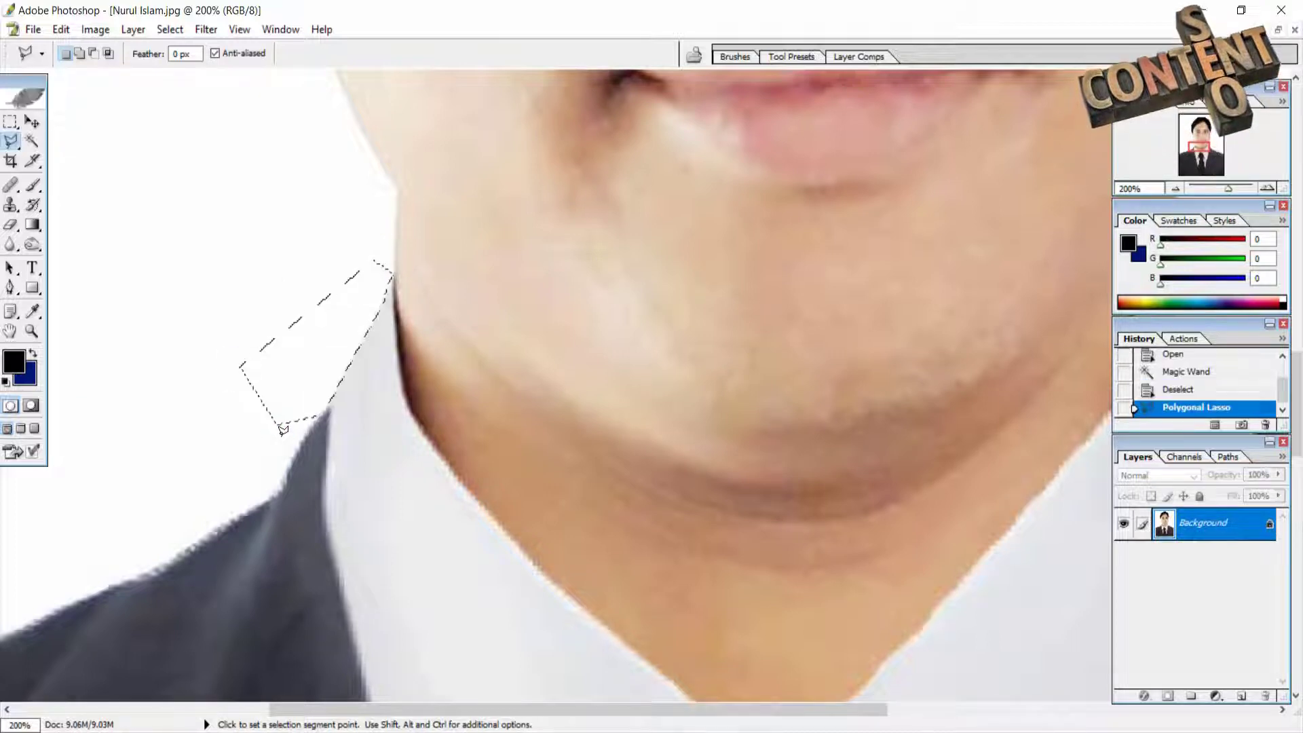
pyautogui.press('Delete')
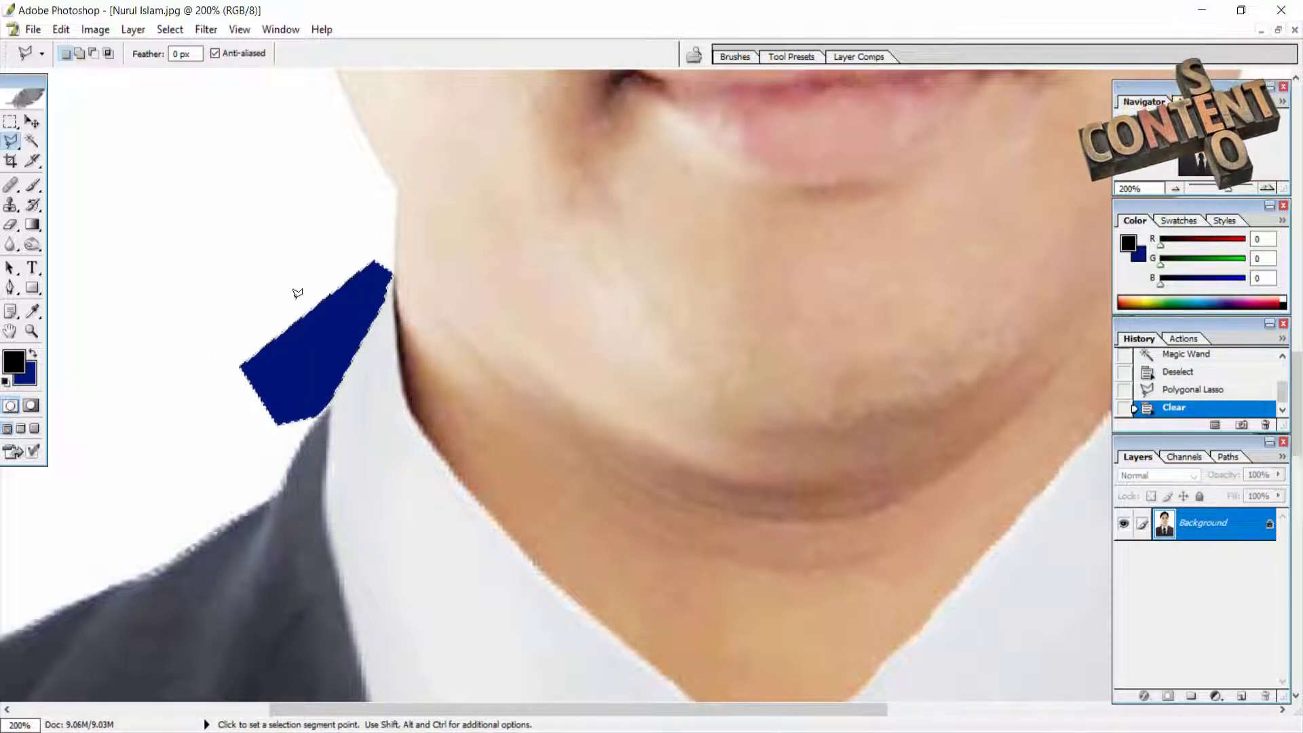
pyautogui.hotkey('ctrl', 'z')
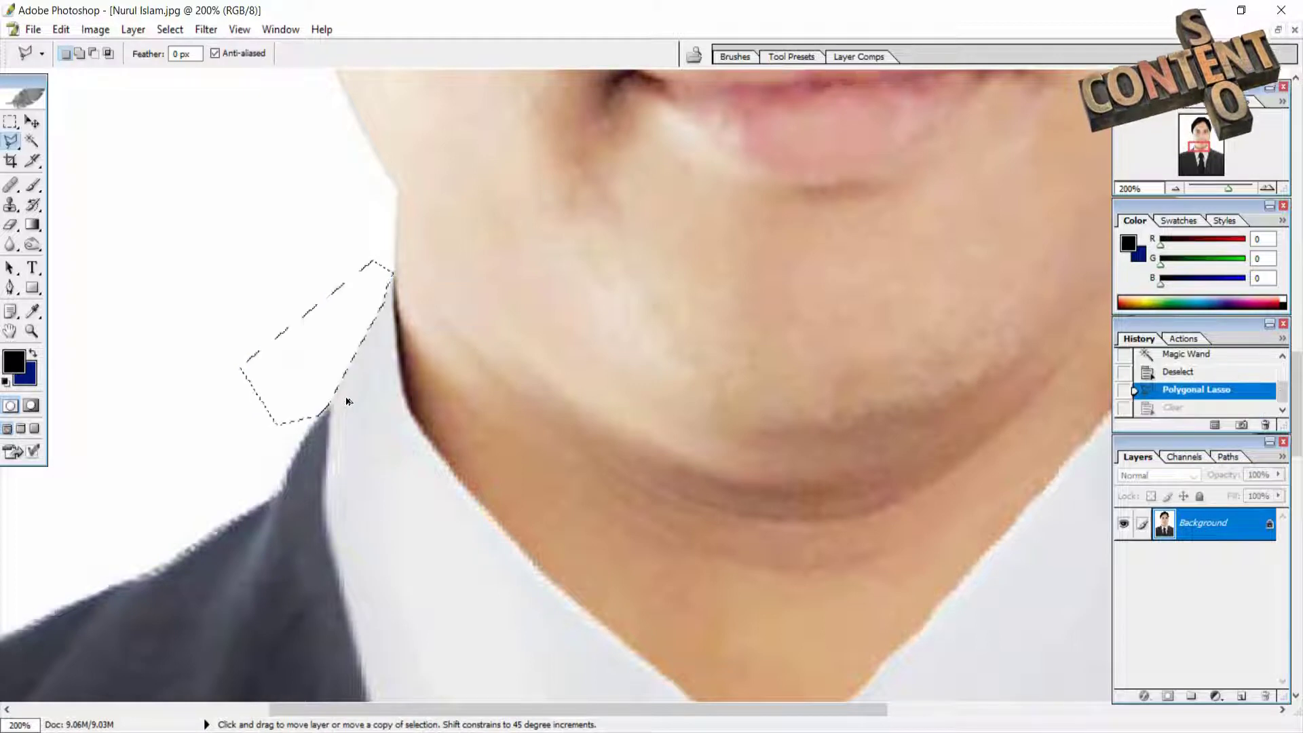
pyautogui.hotkey('ctrl', 'd')
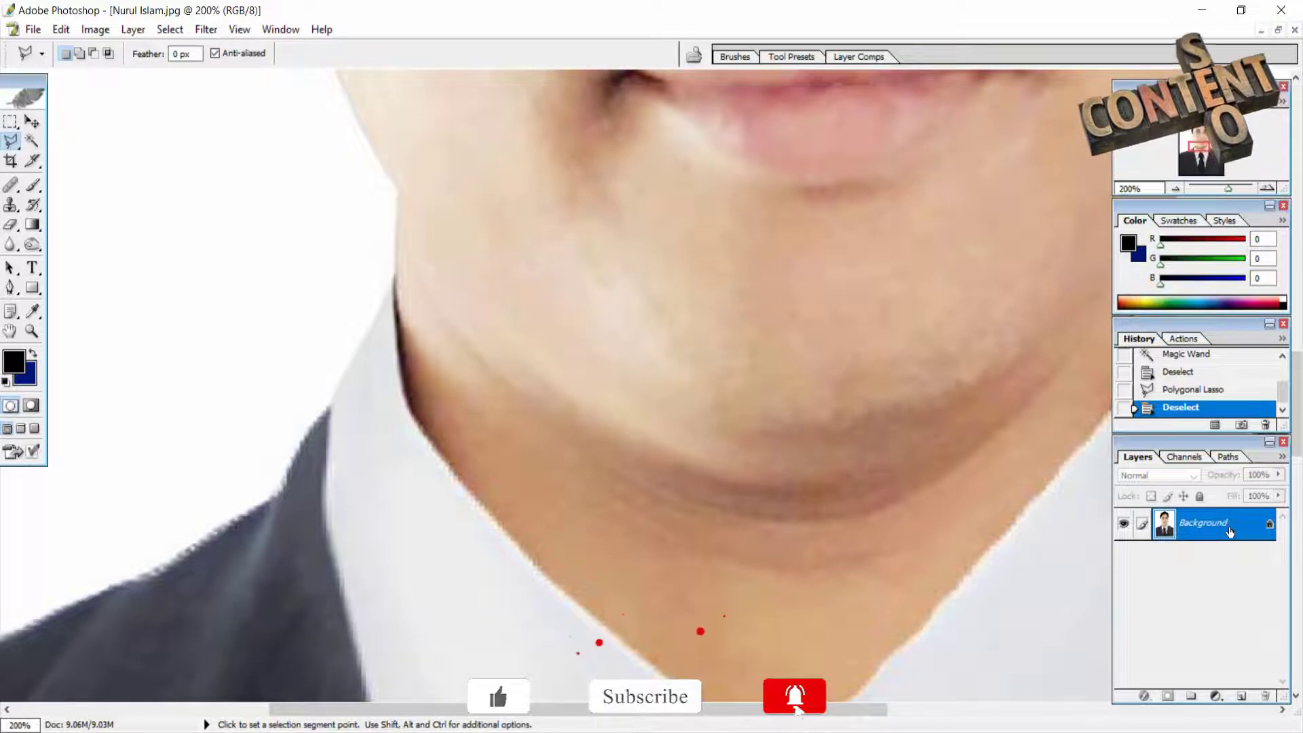
# Step: Convert Background to Layer 0 and erase the white gap left of the neck
pyautogui.doubleClick(1267, 529)
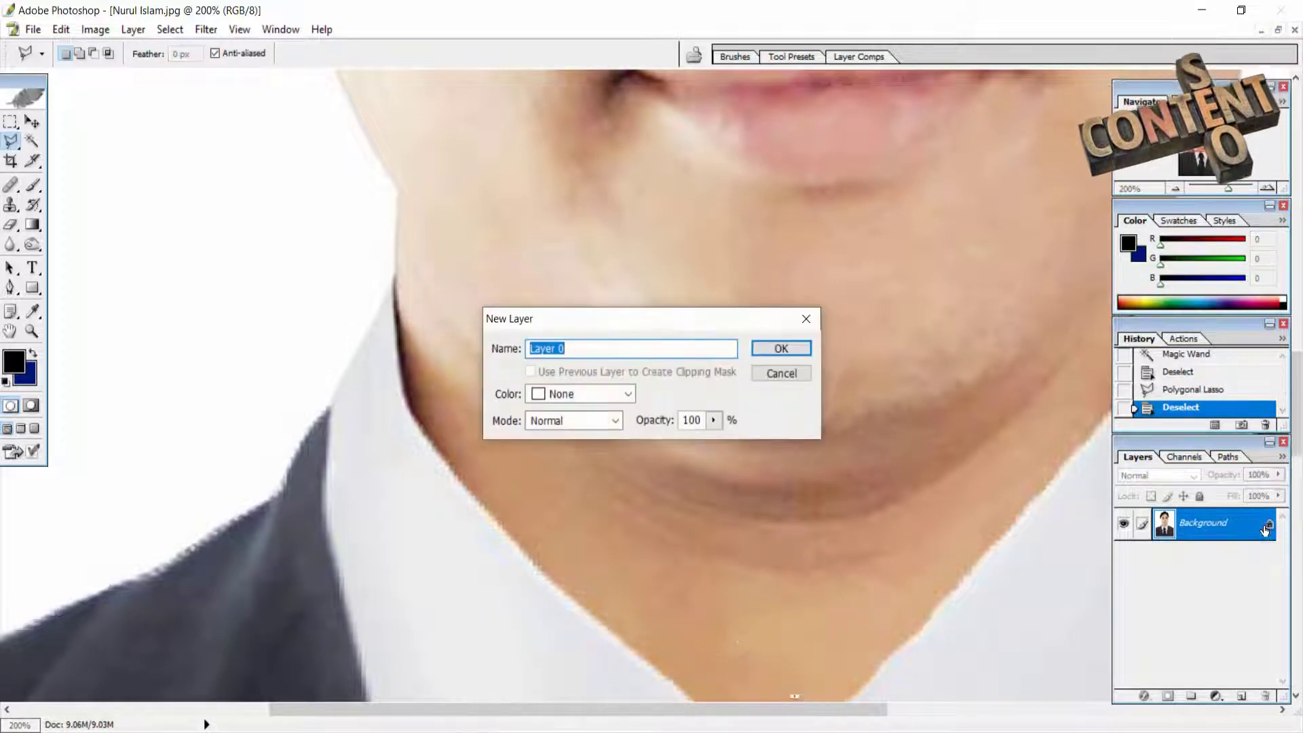
pyautogui.click(773, 350)
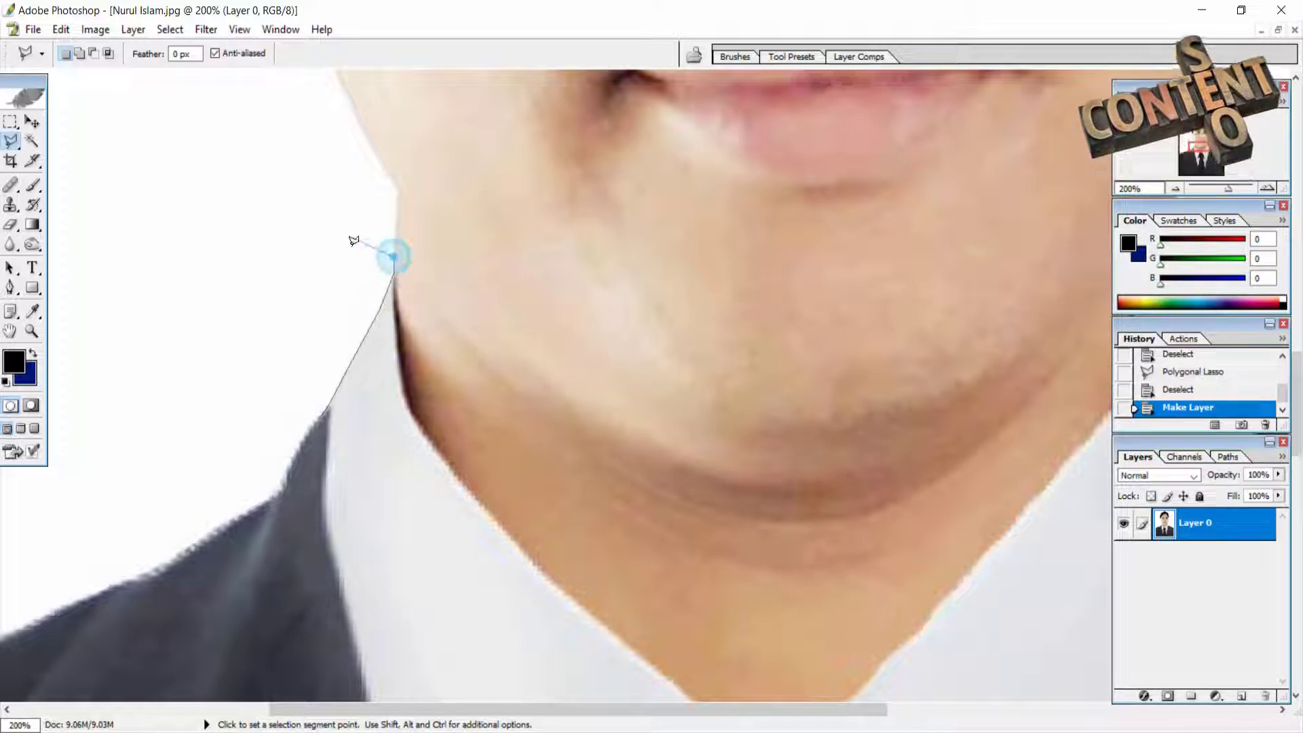
pyautogui.click(285, 424)
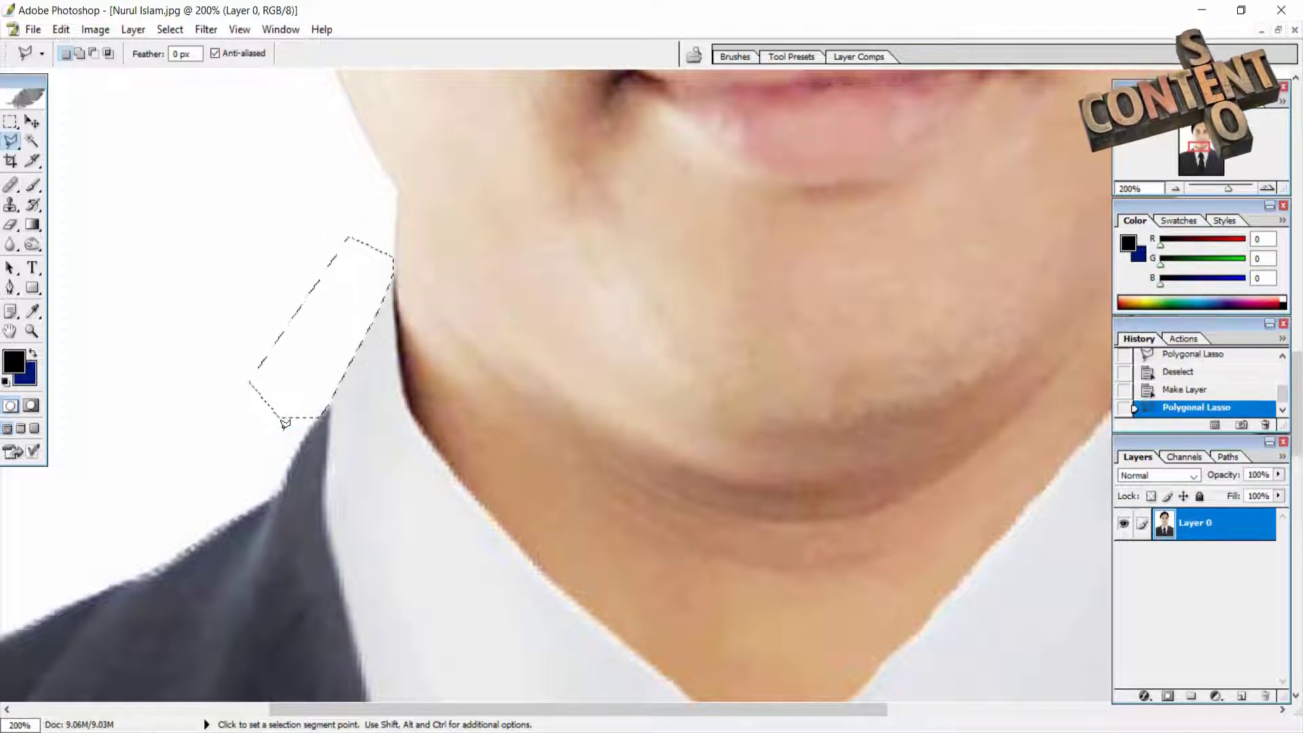
pyautogui.press('Delete')
pyautogui.click(176, 309)
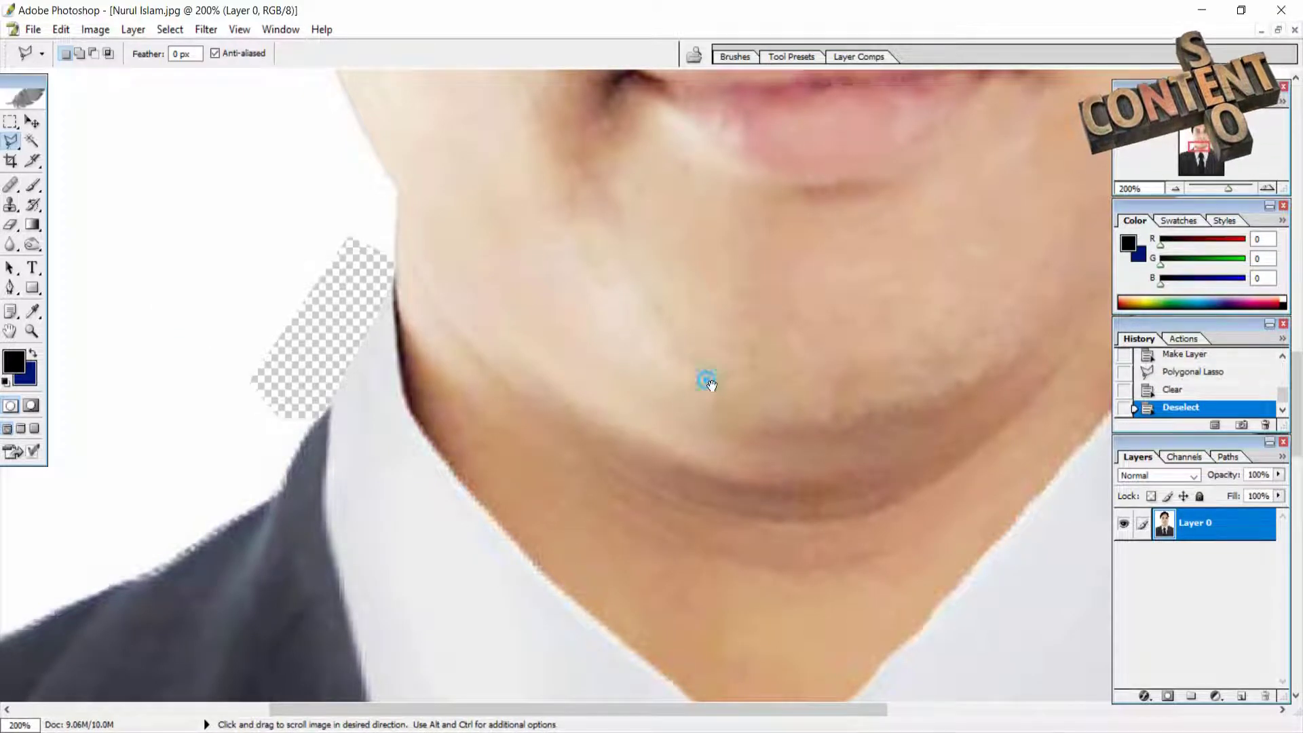
# Step: Erase the white gap right of the neck, then zoom out to the whole portrait
pyautogui.moveTo(706, 378); pyautogui.dragTo(494, 348)
pyautogui.moveTo(875, 339); pyautogui.dragTo(555, 326)
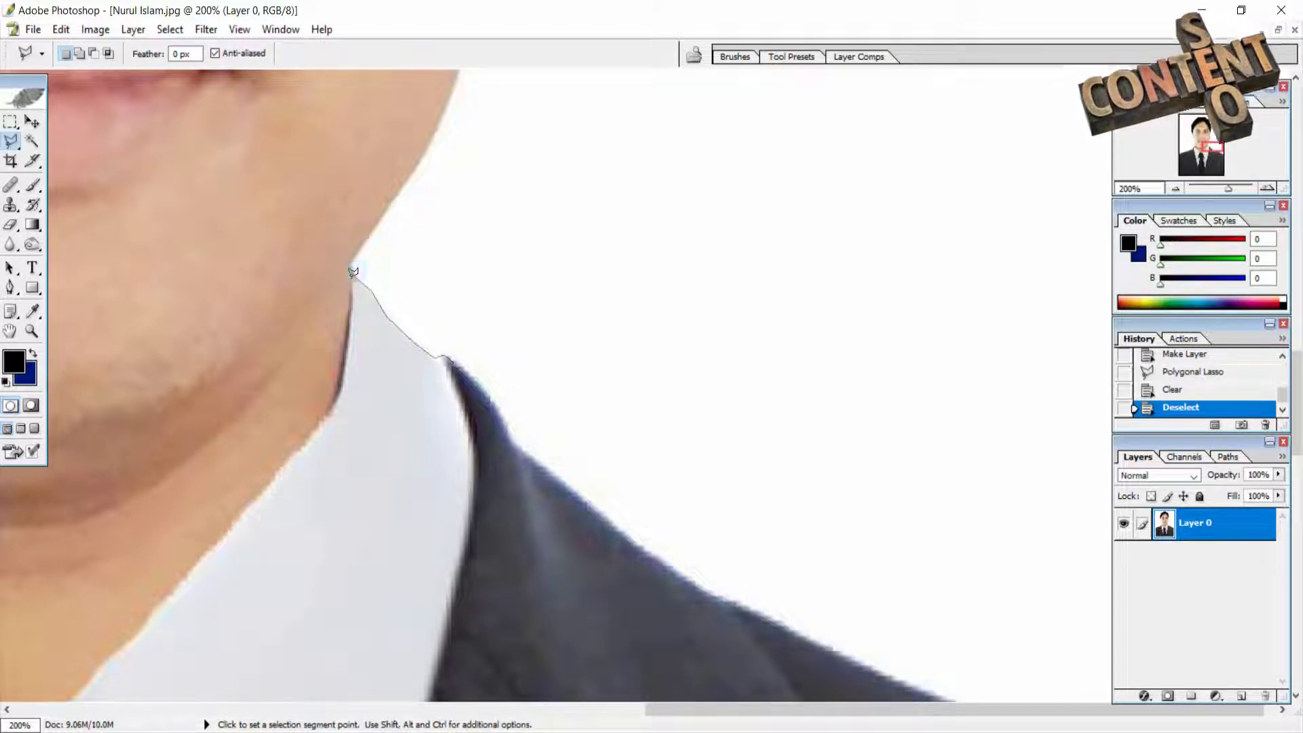
pyautogui.doubleClick(497, 314)
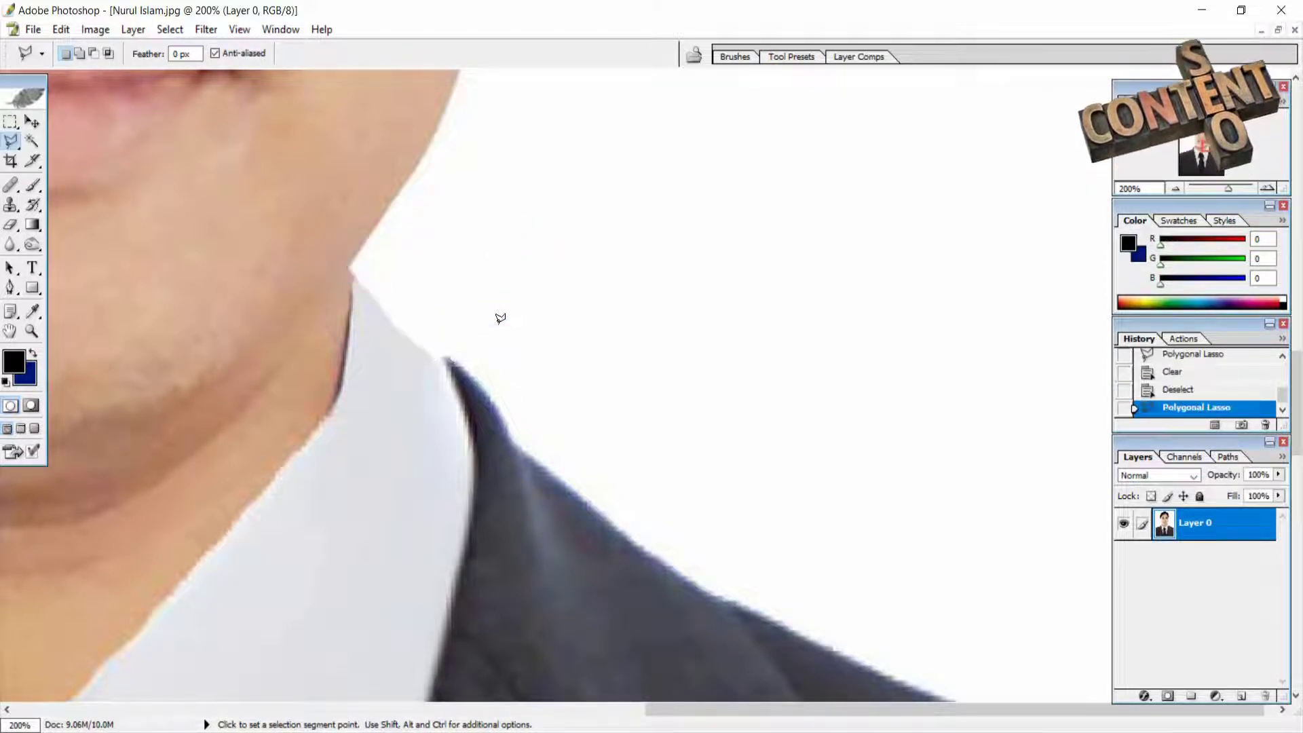
pyautogui.press('Delete')
pyautogui.click(668, 312)
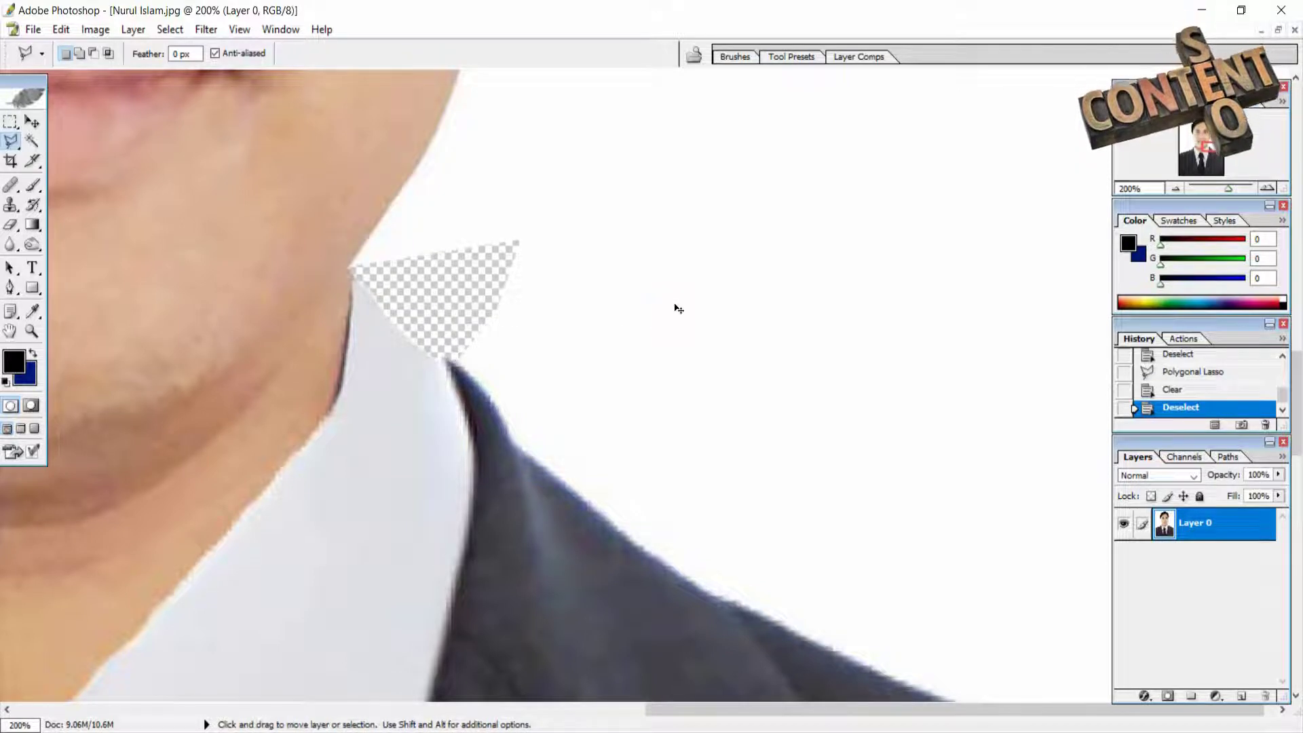
pyautogui.hotkey('ctrl', '-')
pyautogui.hotkey('ctrl', '-')
pyautogui.hotkey('ctrl', '-')
pyautogui.hotkey('ctrl', '-')
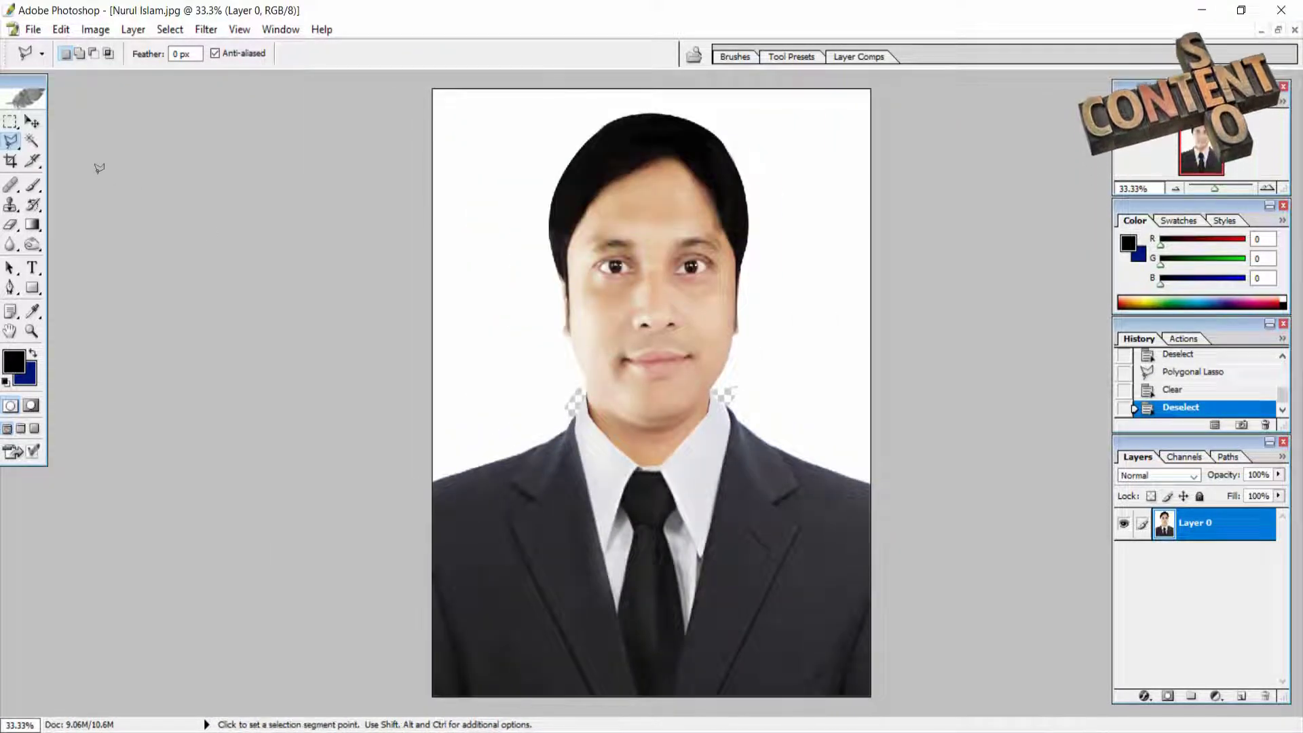
# Step: Magic Wand select the remaining white backdrop, delete it to transparency, and deselect
pyautogui.click(33, 141)
pyautogui.click(476, 275)
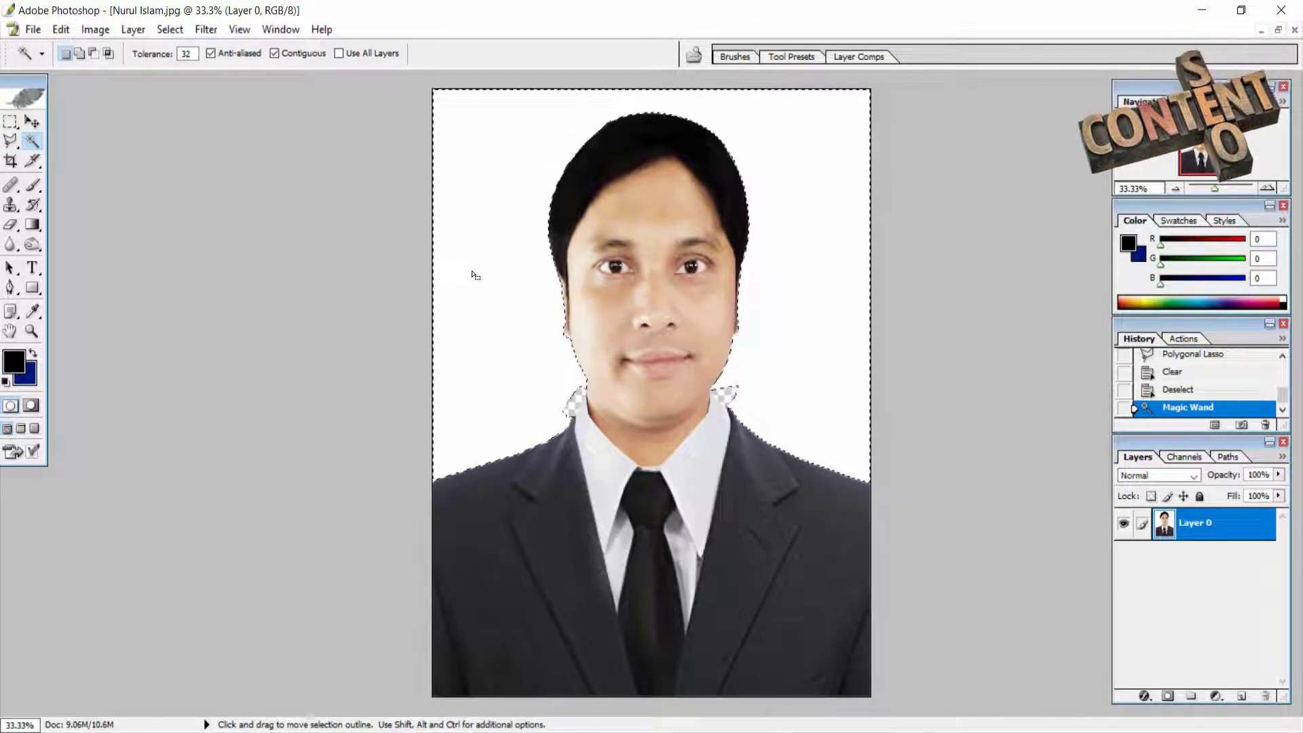
pyautogui.press('Delete')
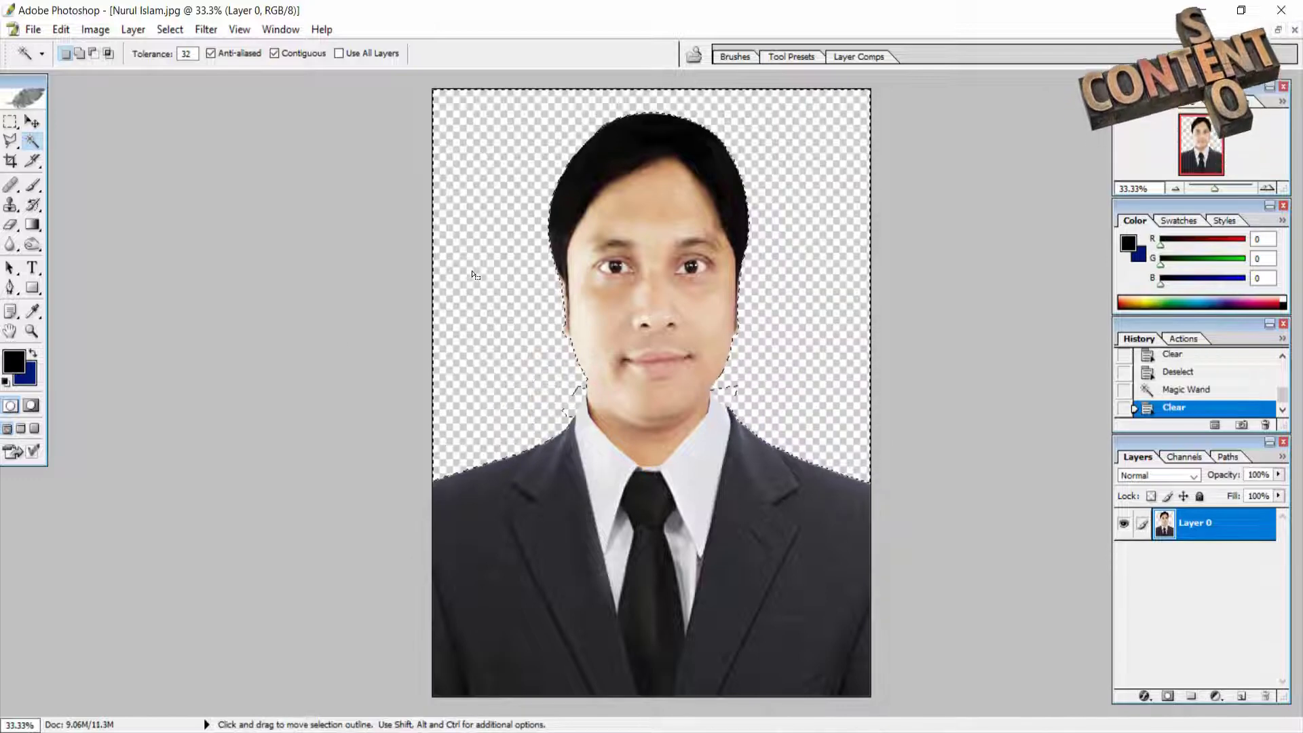
pyautogui.click(293, 328)
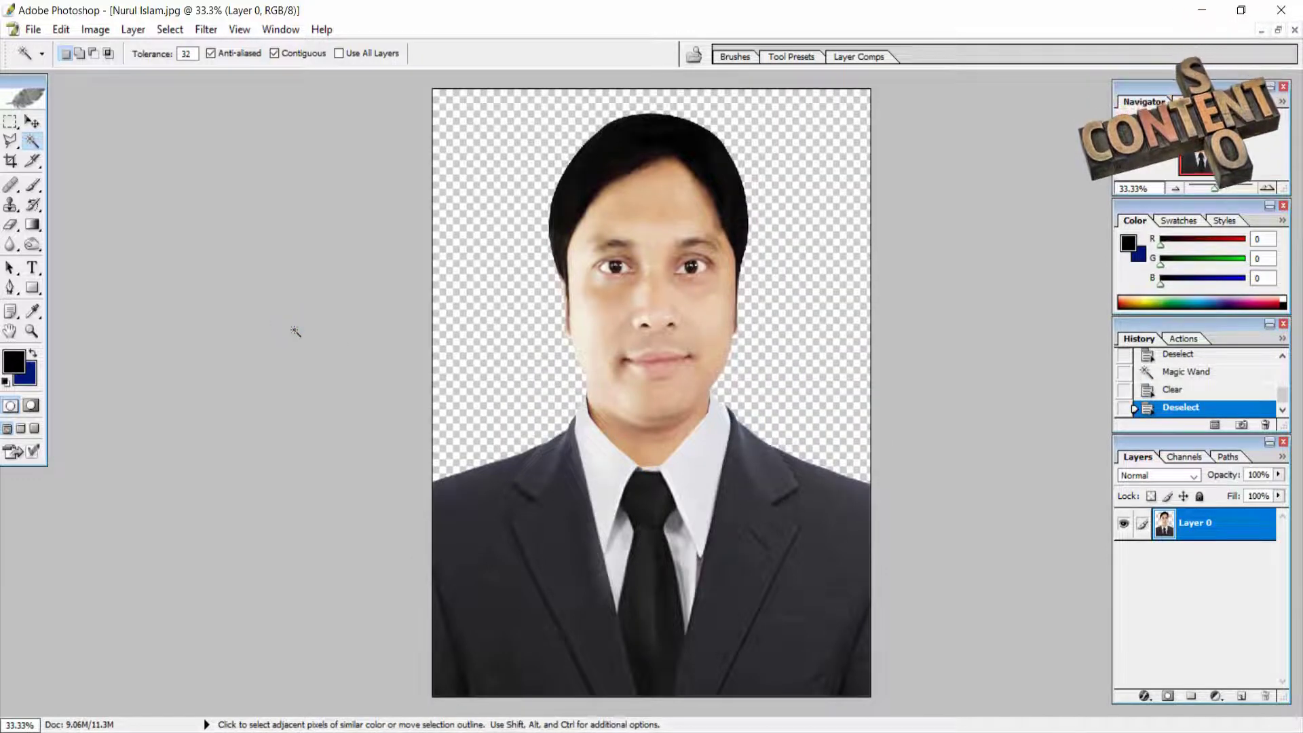
pyautogui.click(32, 29)
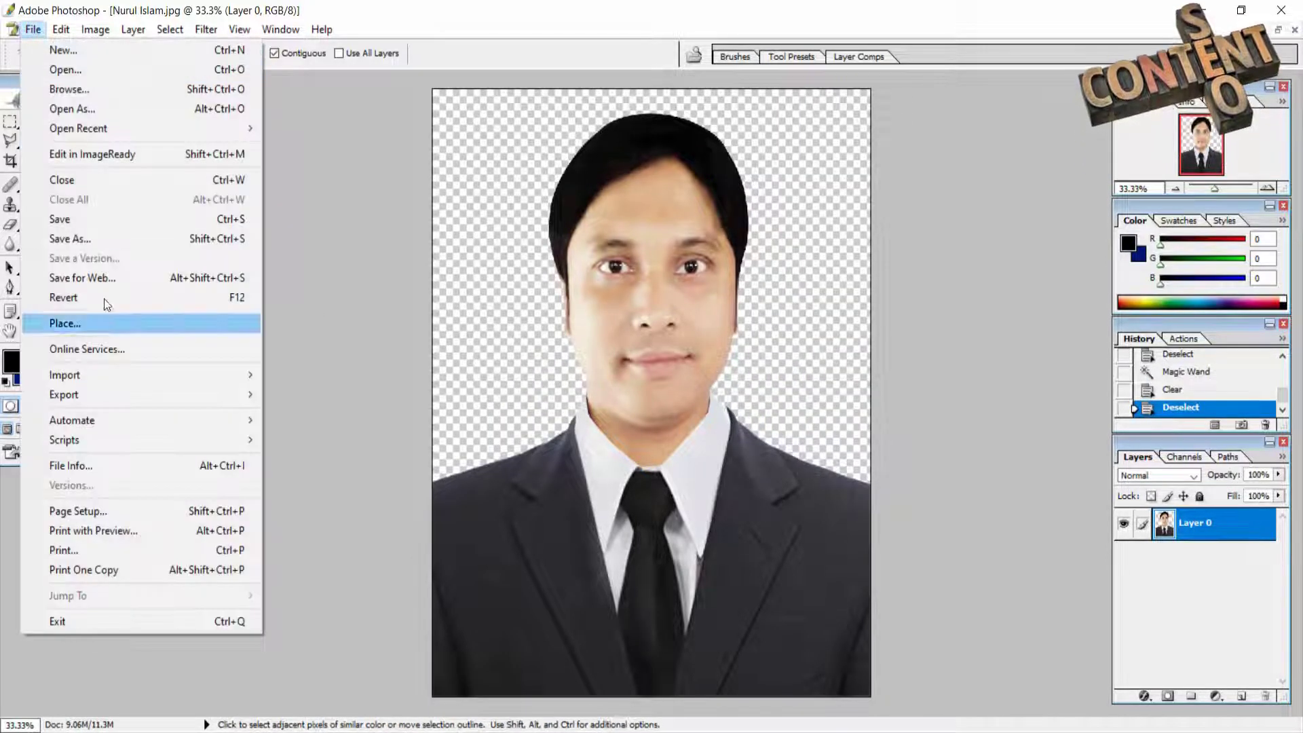
# Step: Save the transparent cut-out as a PNG named '1' on the Desktop
pyautogui.click(104, 242)
pyautogui.click(601, 498)
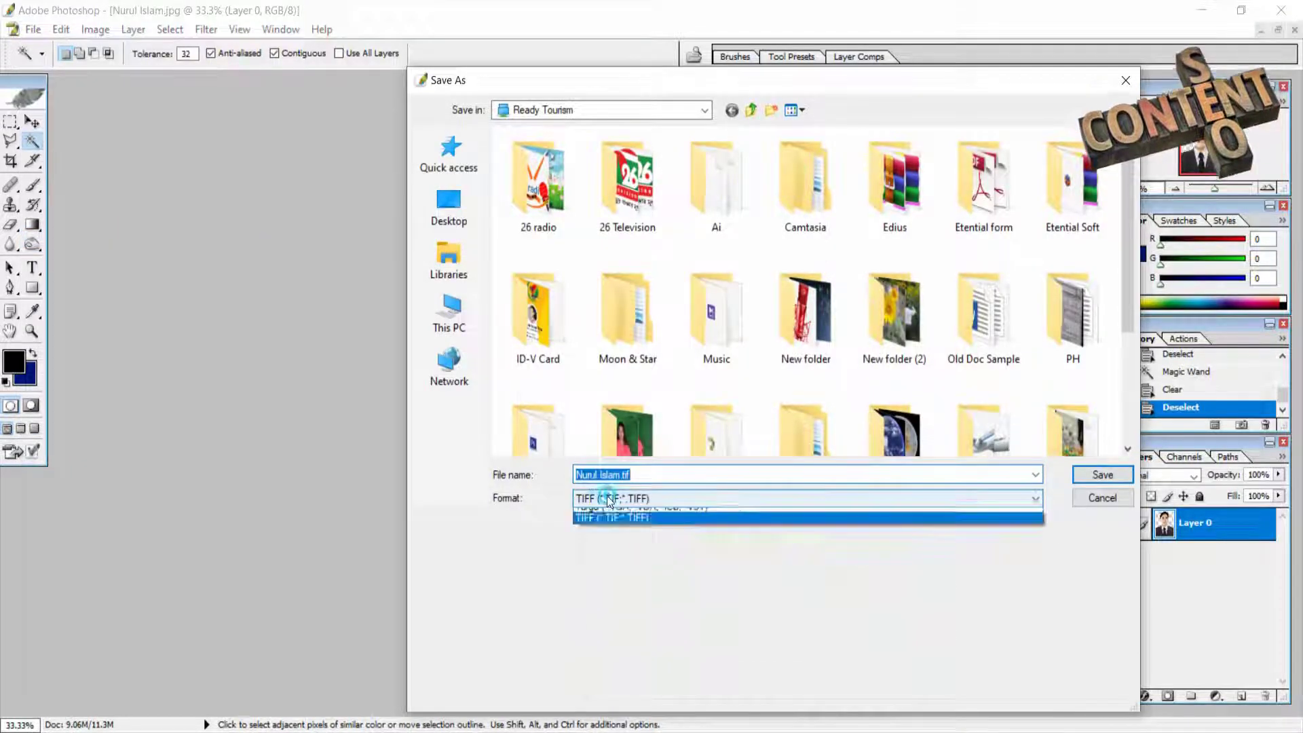
pyautogui.click(615, 652)
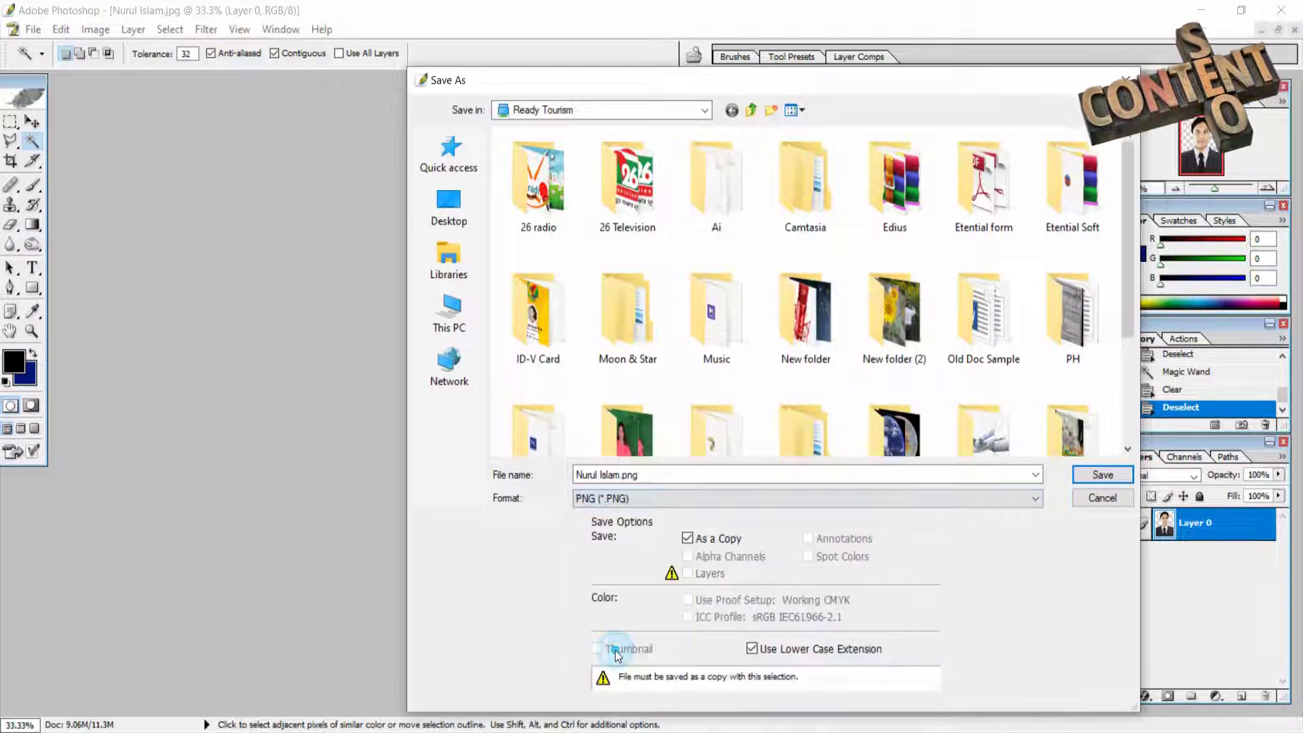
pyautogui.click(449, 207)
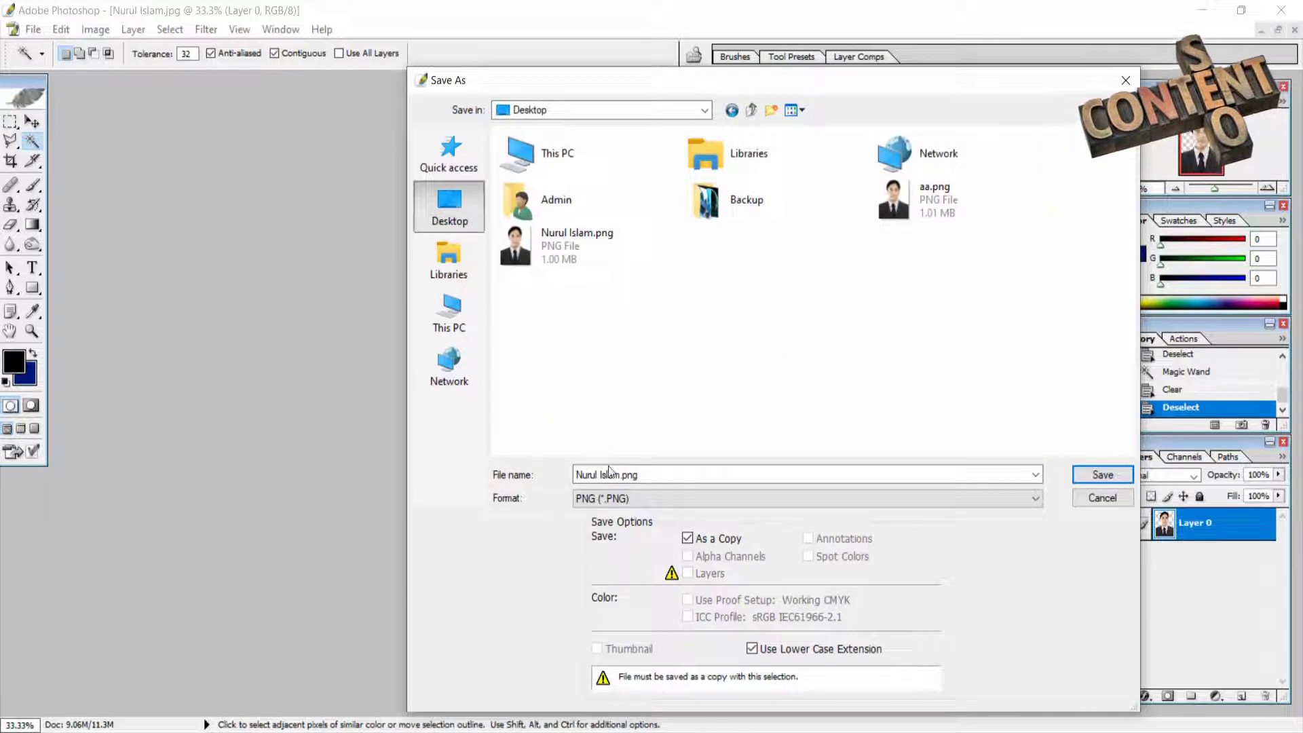
pyautogui.write('1')
pyautogui.click(1087, 475)
pyautogui.click(679, 361)
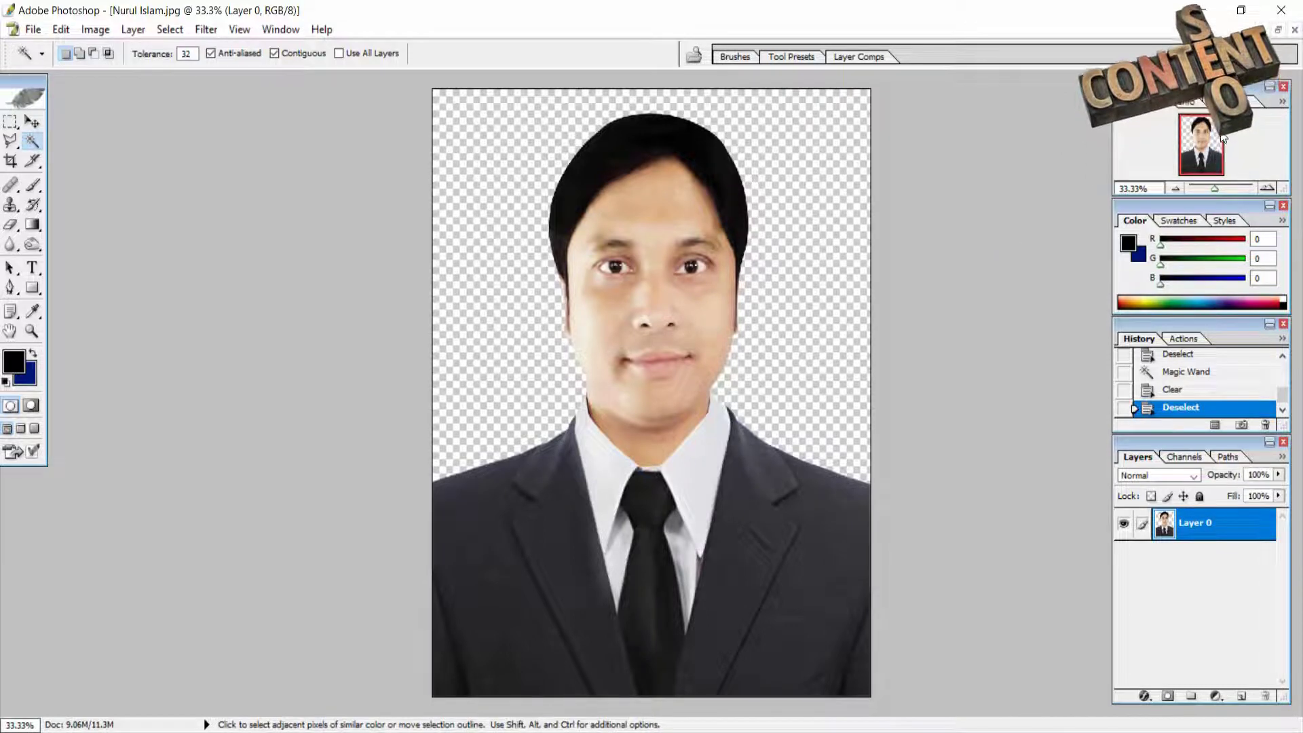
pyautogui.click(1198, 13)
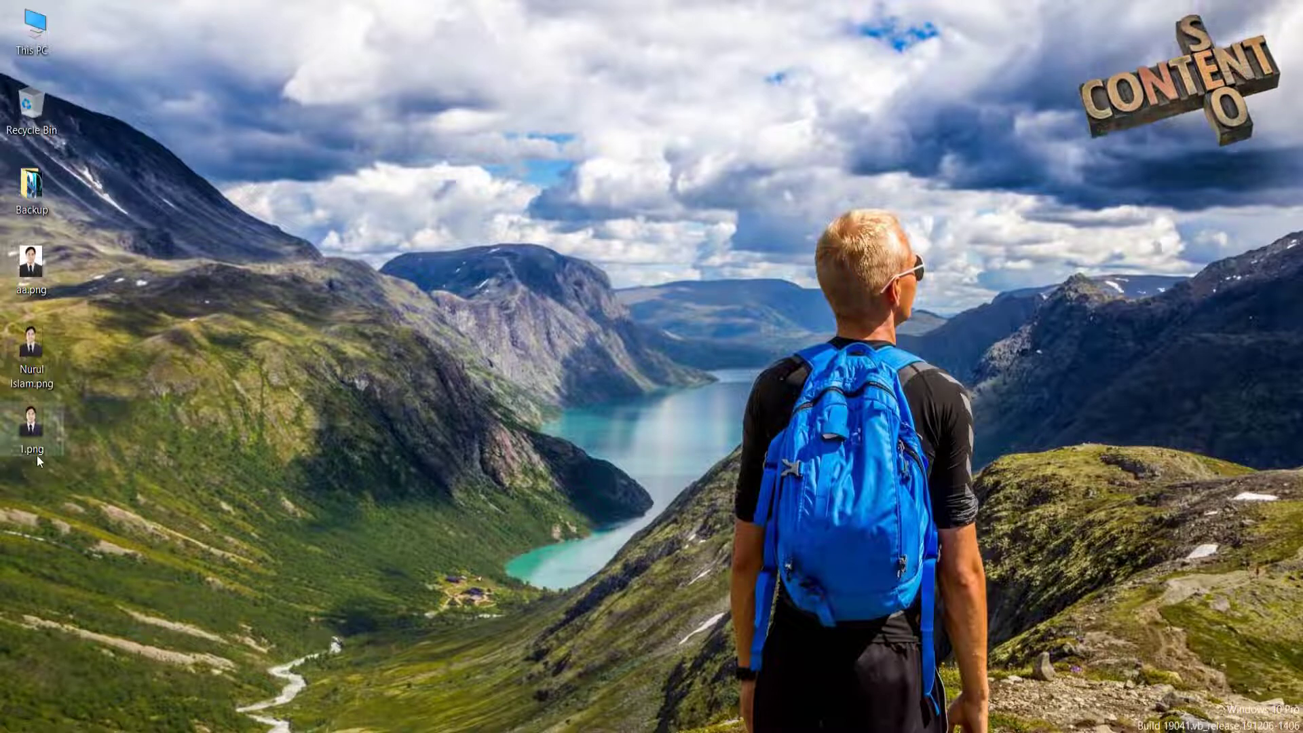
pyautogui.doubleClick(30, 435)
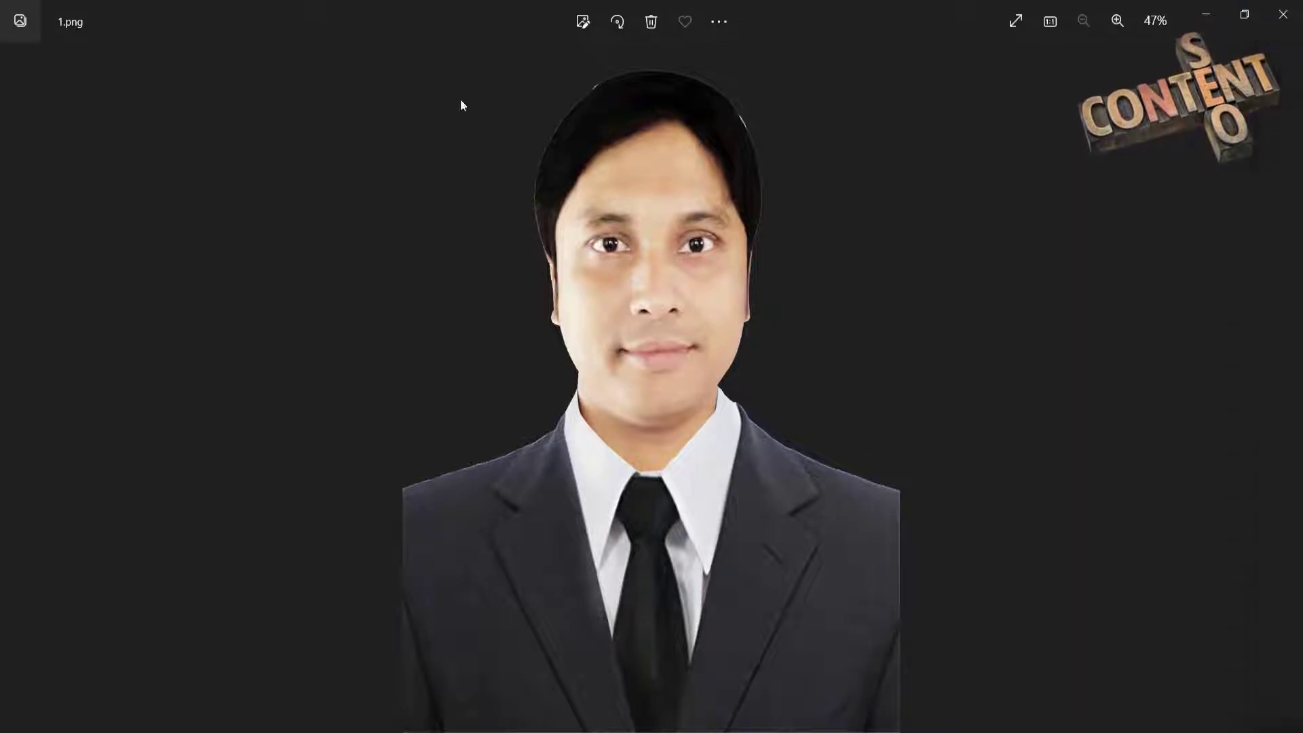
pyautogui.click(1289, 11)
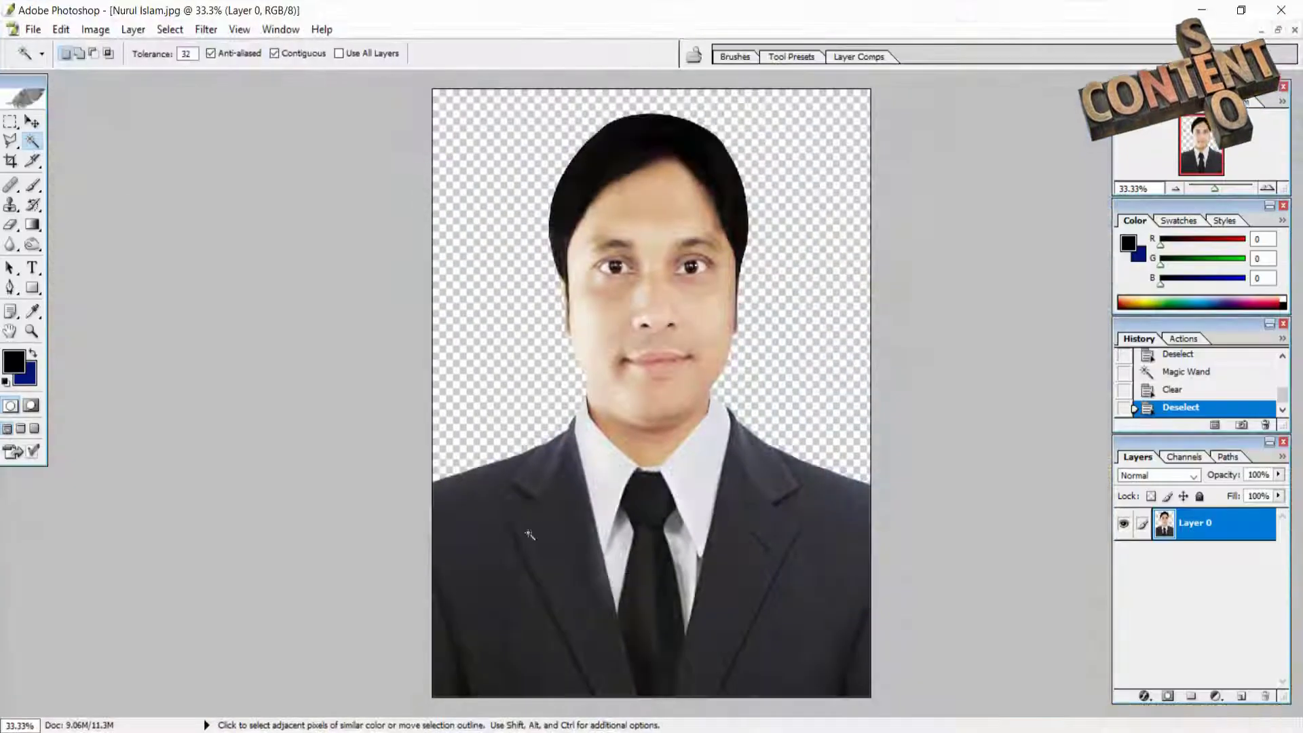
# Step: Nudge the portrait layer slightly down on the canvas with the Move tool
pyautogui.click(33, 123)
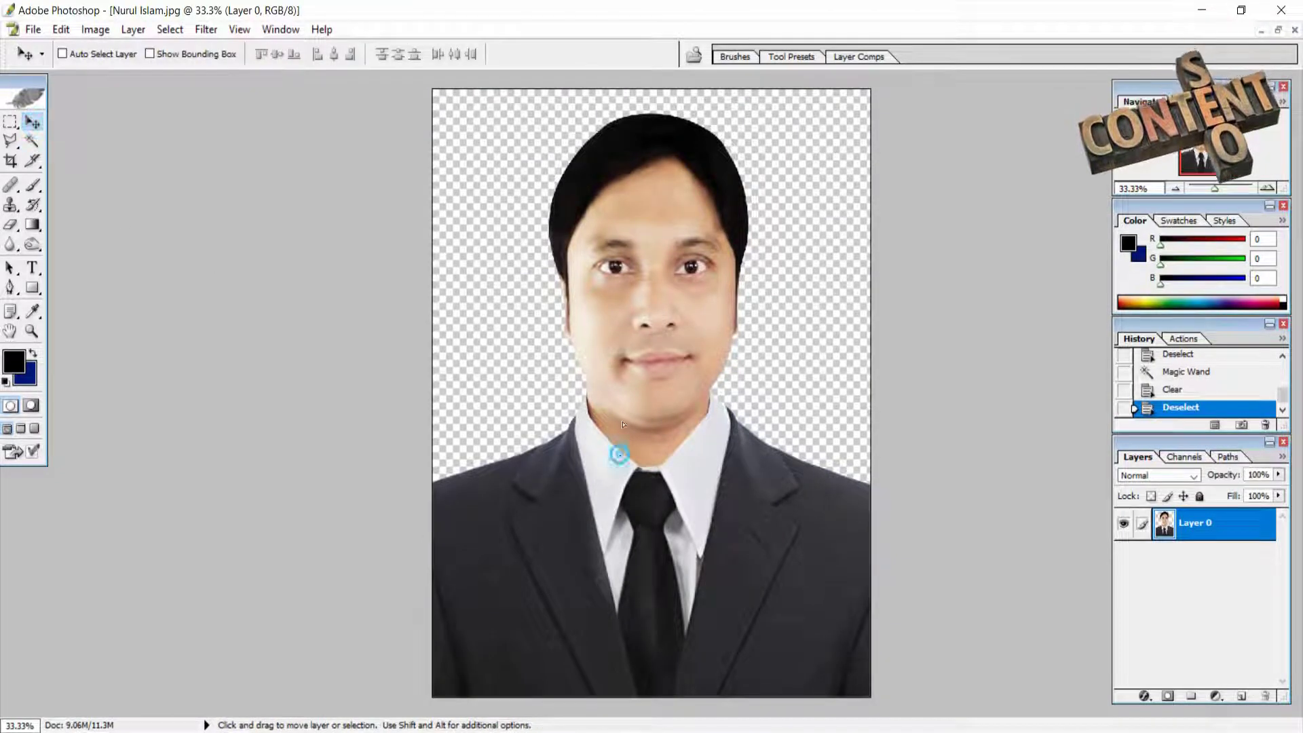
pyautogui.moveTo(623, 425); pyautogui.dragTo(625, 470)
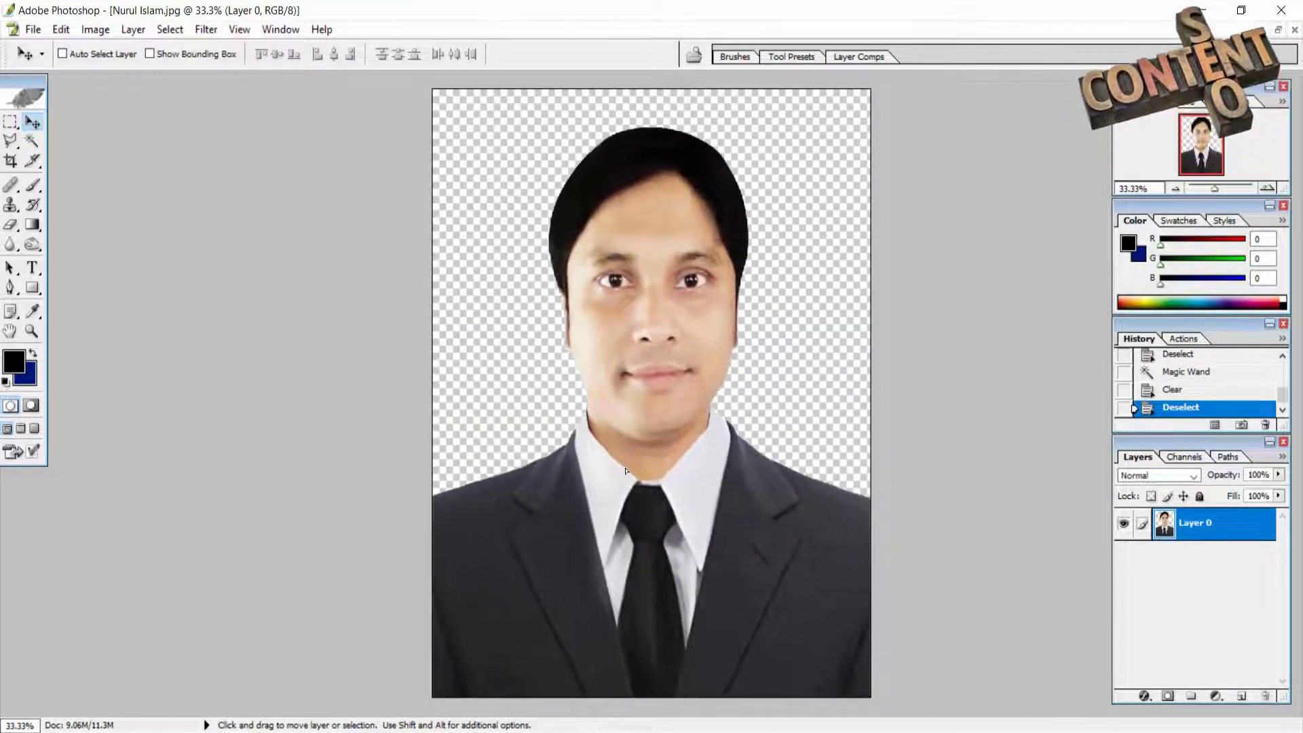
pyautogui.click(32, 29)
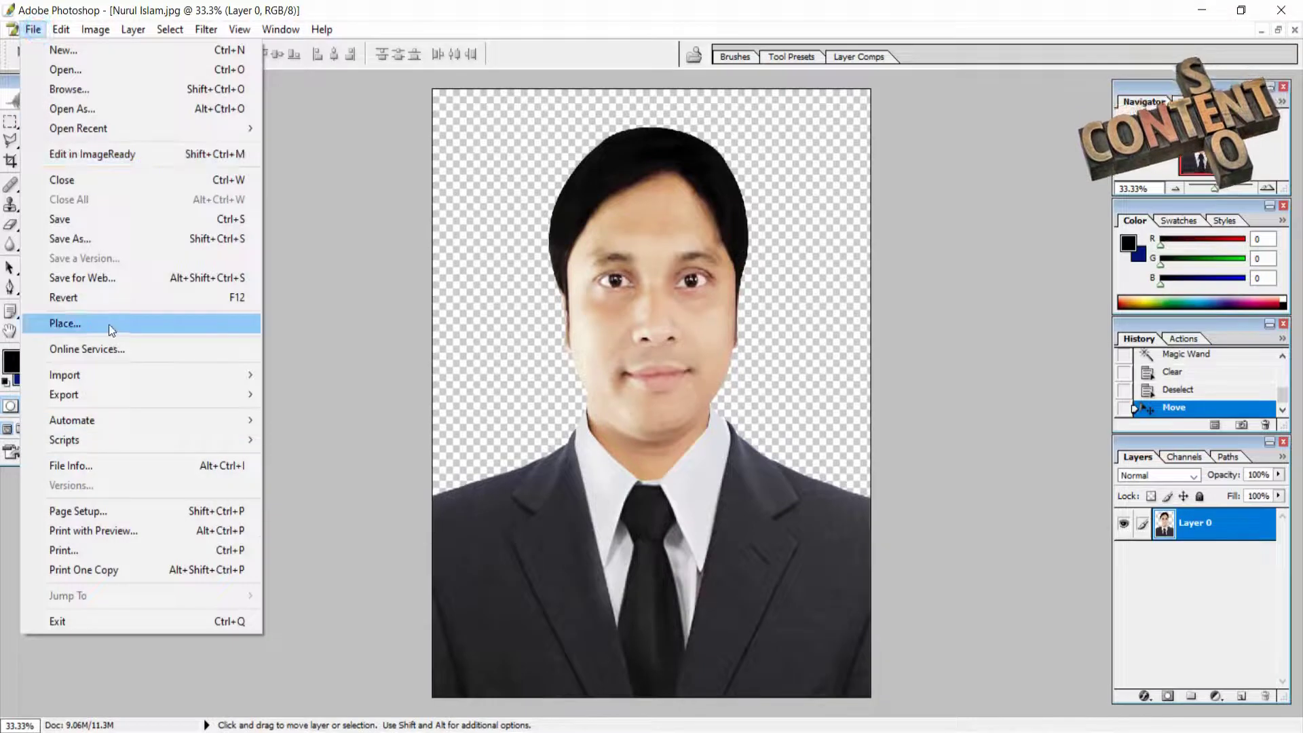
pyautogui.click(370, 130)
# Step: Step back in history to before the move and background removal, then deselect
pyautogui.hotkey('ctrl', 'alt', 'z')
pyautogui.hotkey('ctrl', 'alt', 'z')
pyautogui.hotkey('ctrl', 'alt', 'z')
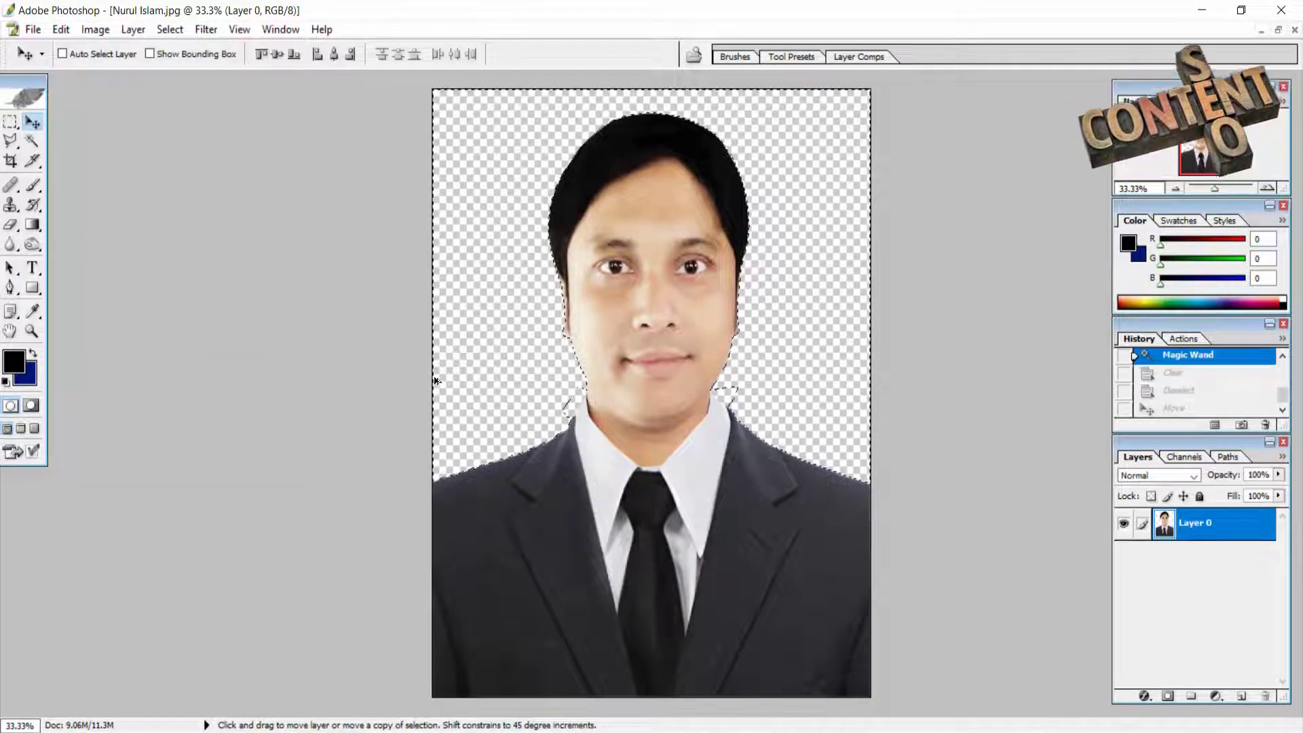
pyautogui.hotkey('ctrl', 'alt', 'z')
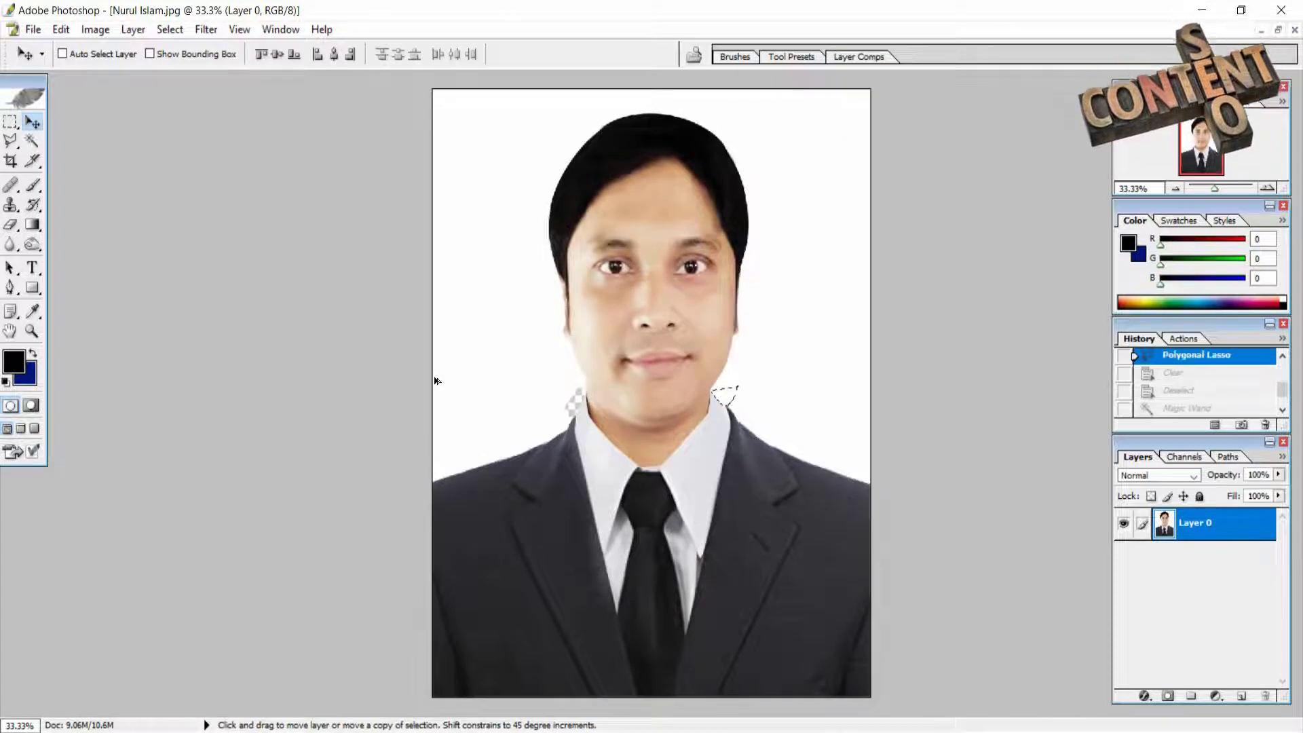
pyautogui.hotkey('ctrl', 'd')
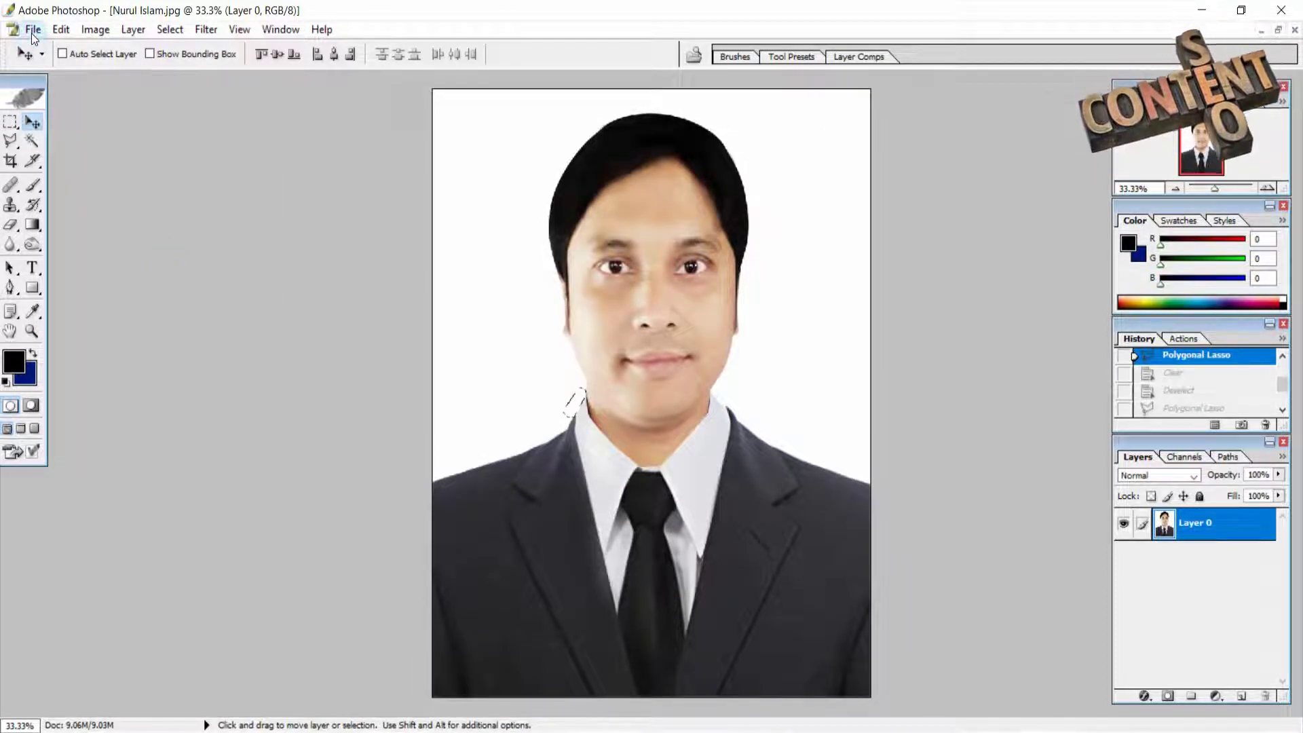
# Step: Save As a PNG copy named 2, accepting the default PNG options
pyautogui.click(32, 34)
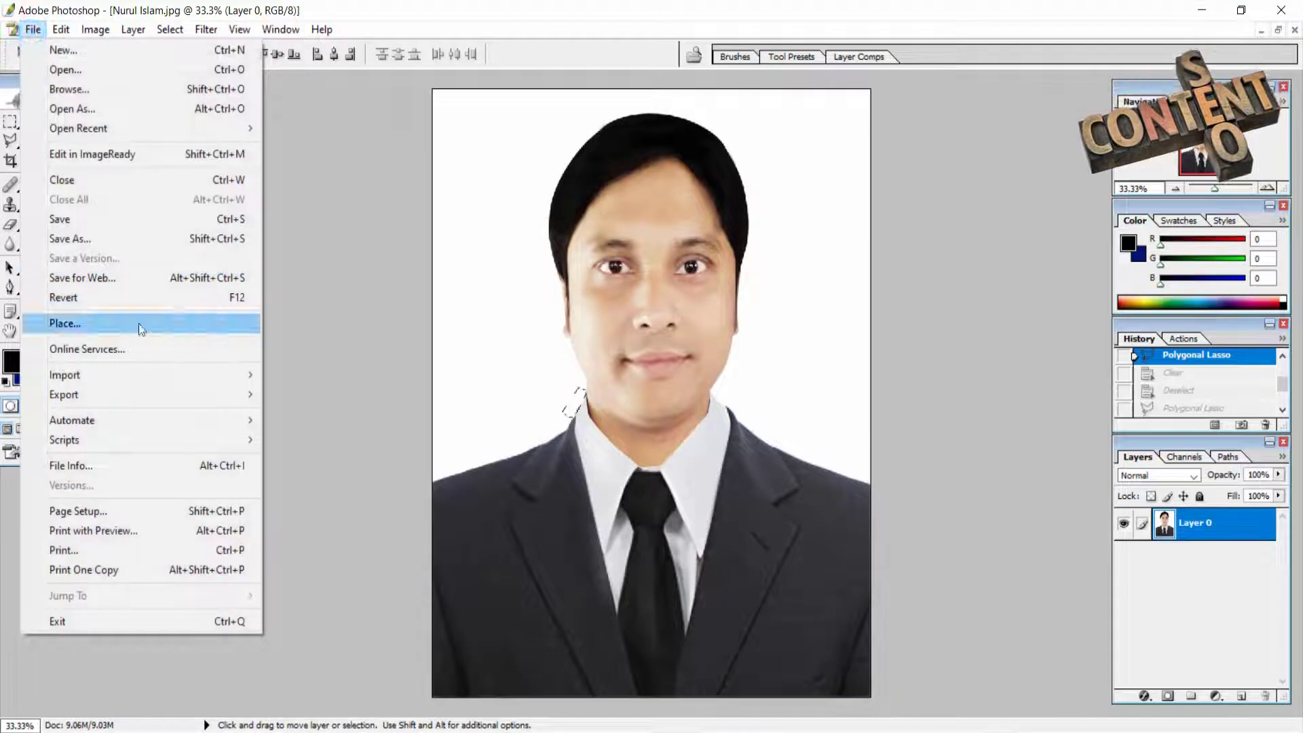
pyautogui.click(112, 237)
pyautogui.click(594, 501)
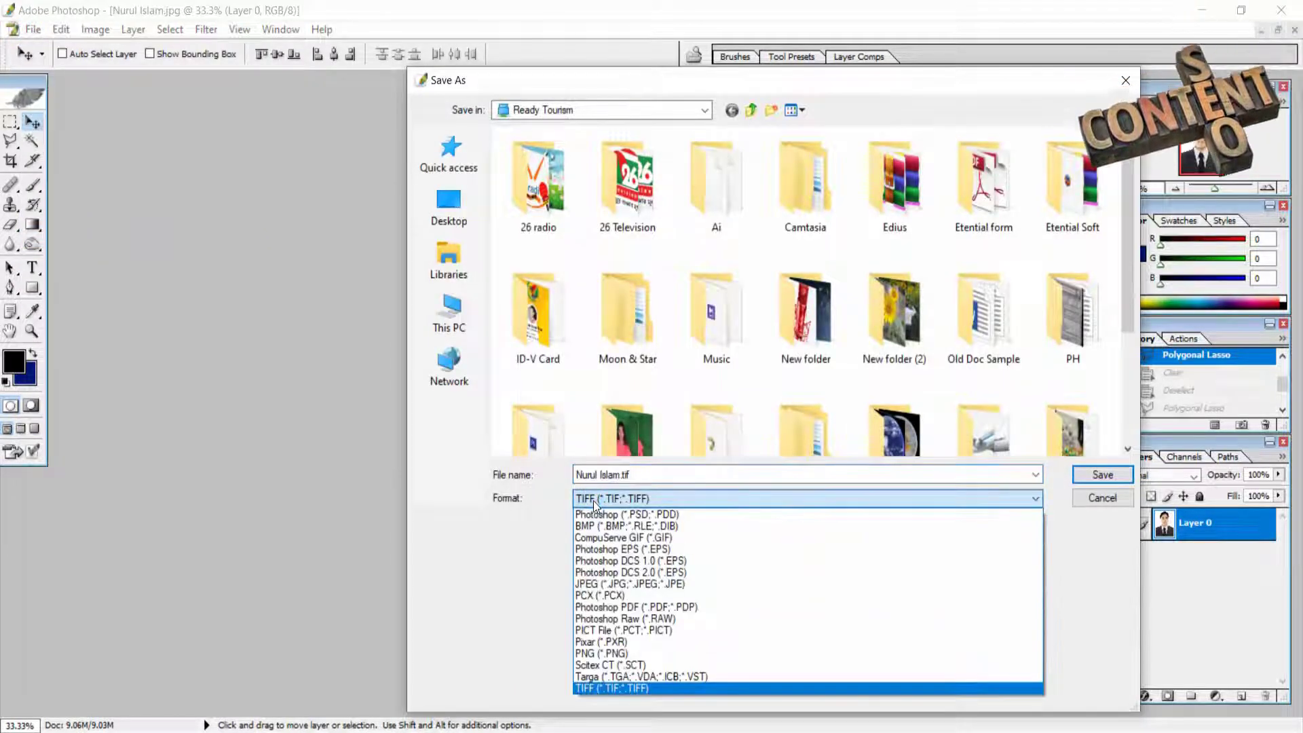
pyautogui.click(638, 650)
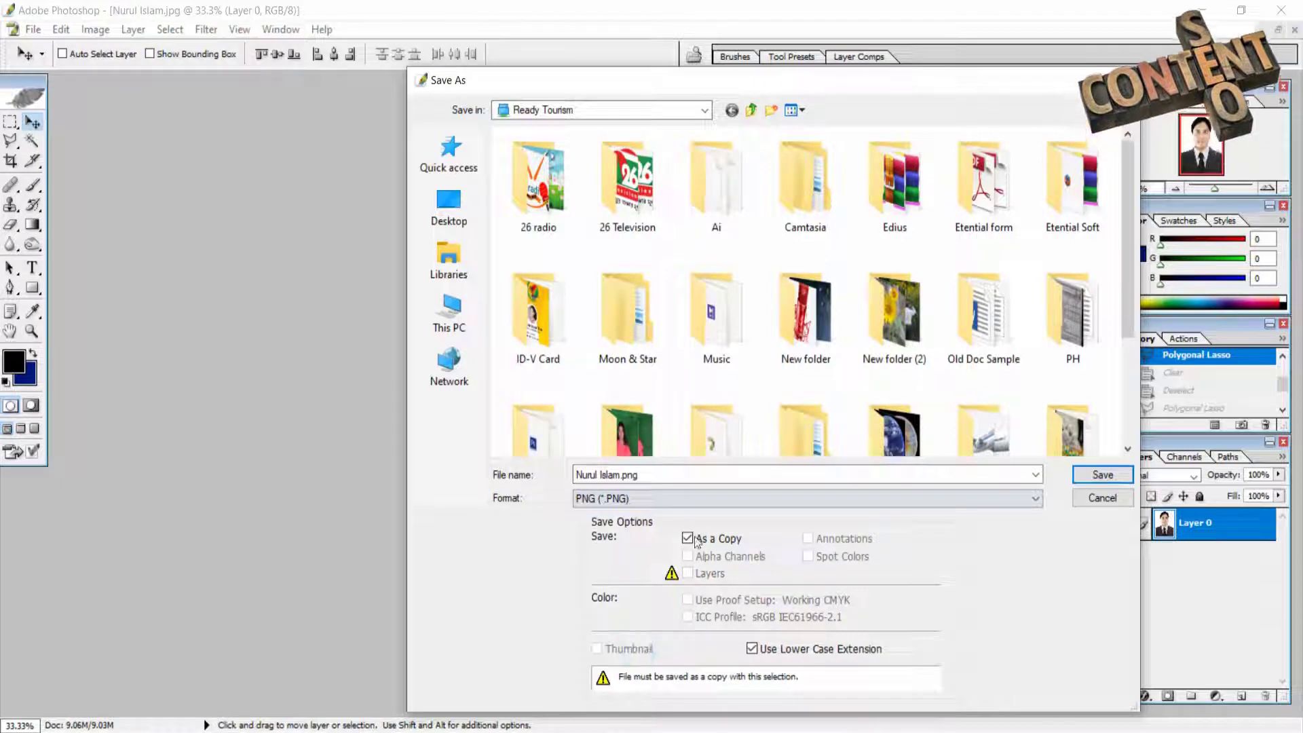
pyautogui.tripleClick(616, 475)
pyautogui.write('2')
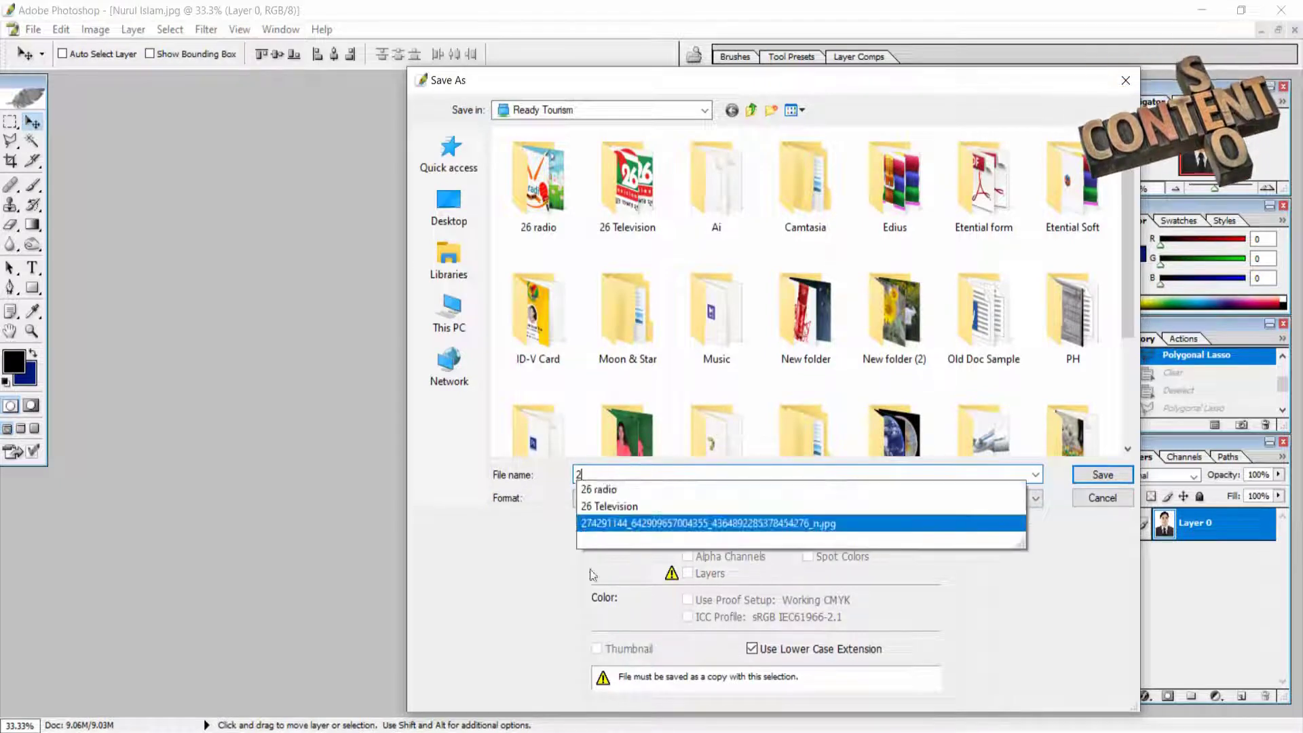
pyautogui.click(520, 592)
pyautogui.click(1102, 474)
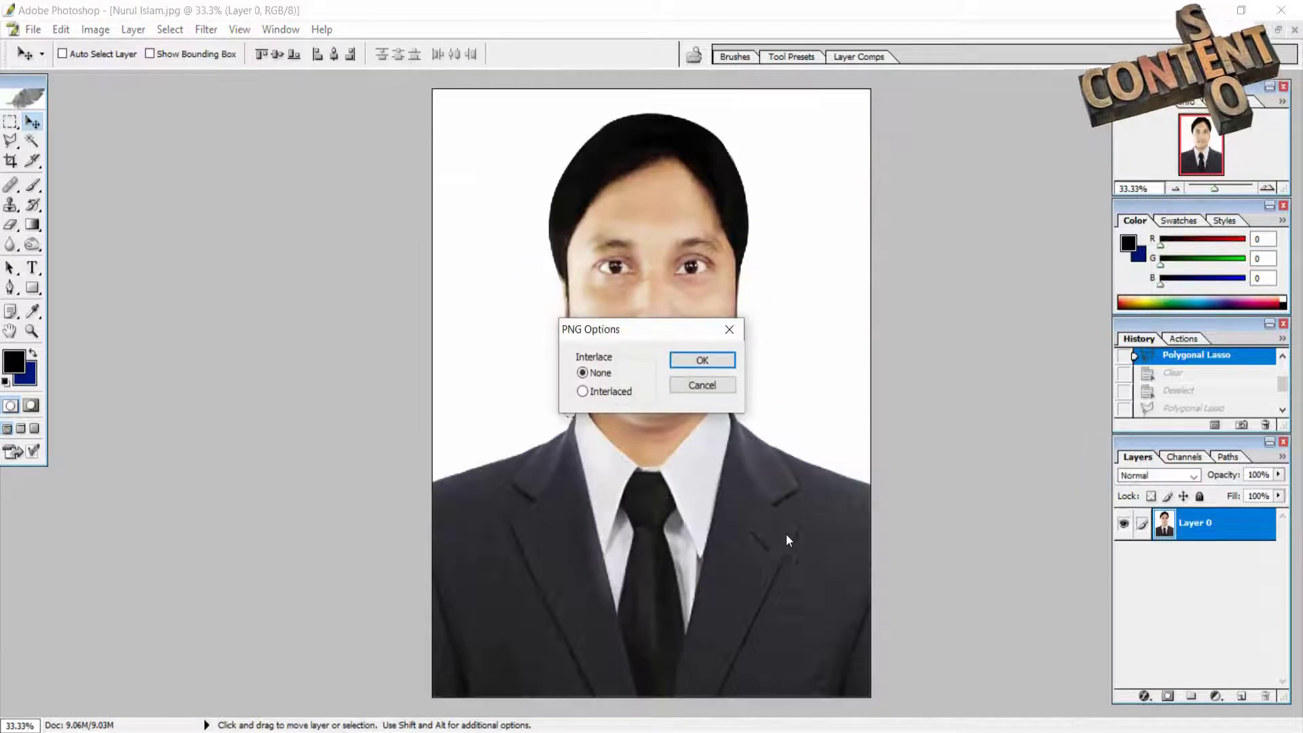
pyautogui.click(699, 367)
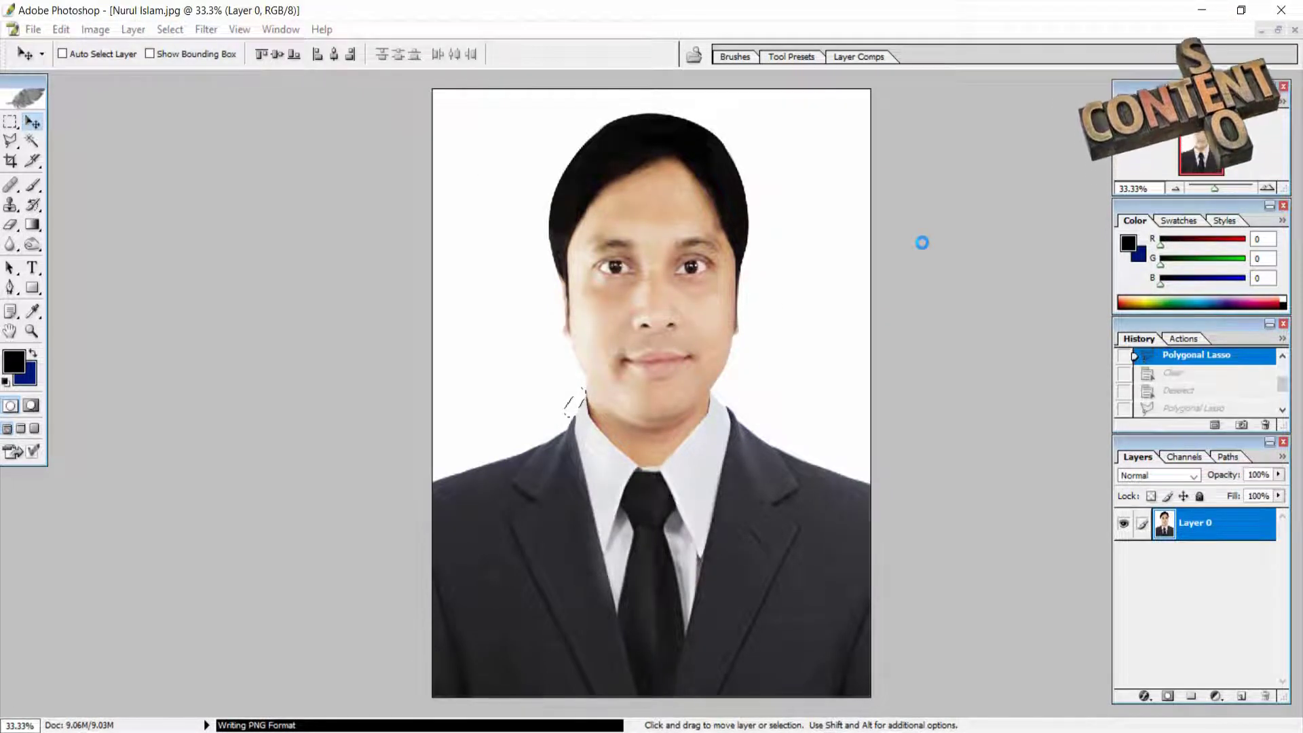
# Step: Minimize Photoshop, then re-sort and refresh the desktop icons
pyautogui.click(1214, 9)
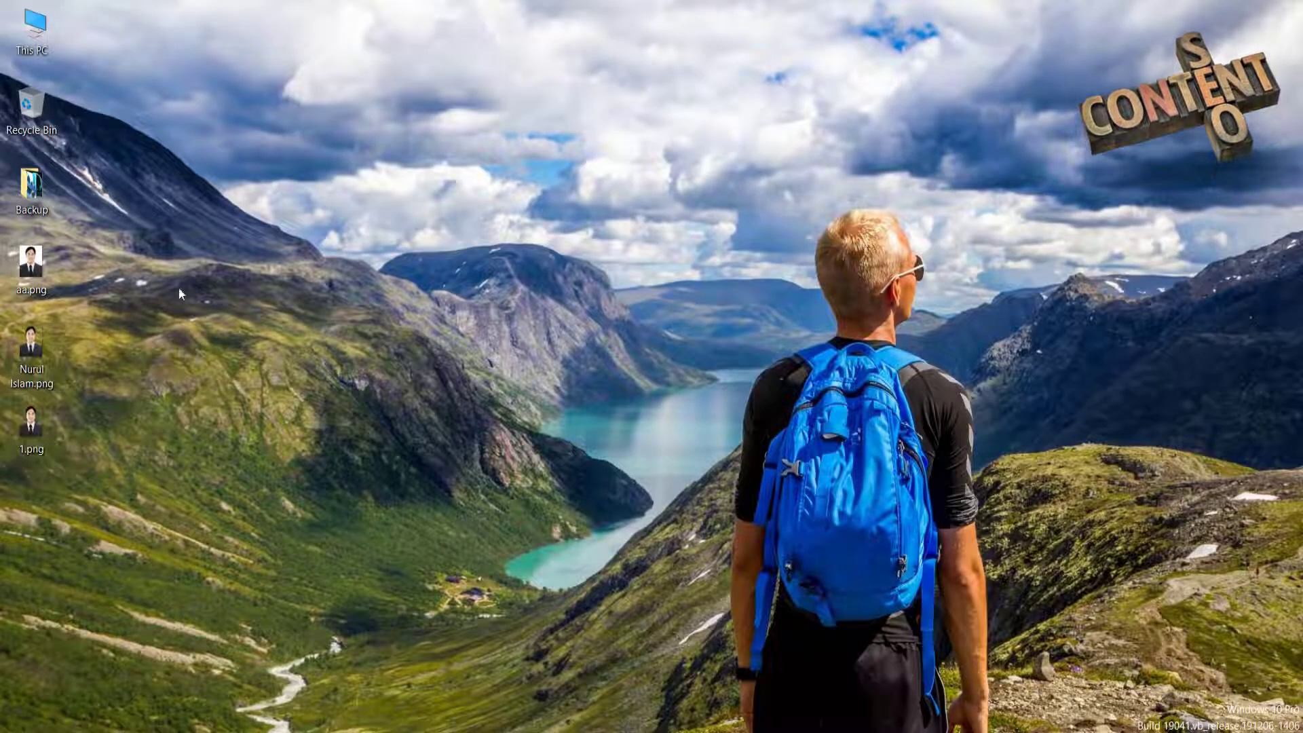
pyautogui.rightClick(264, 247)
pyautogui.click(318, 337)
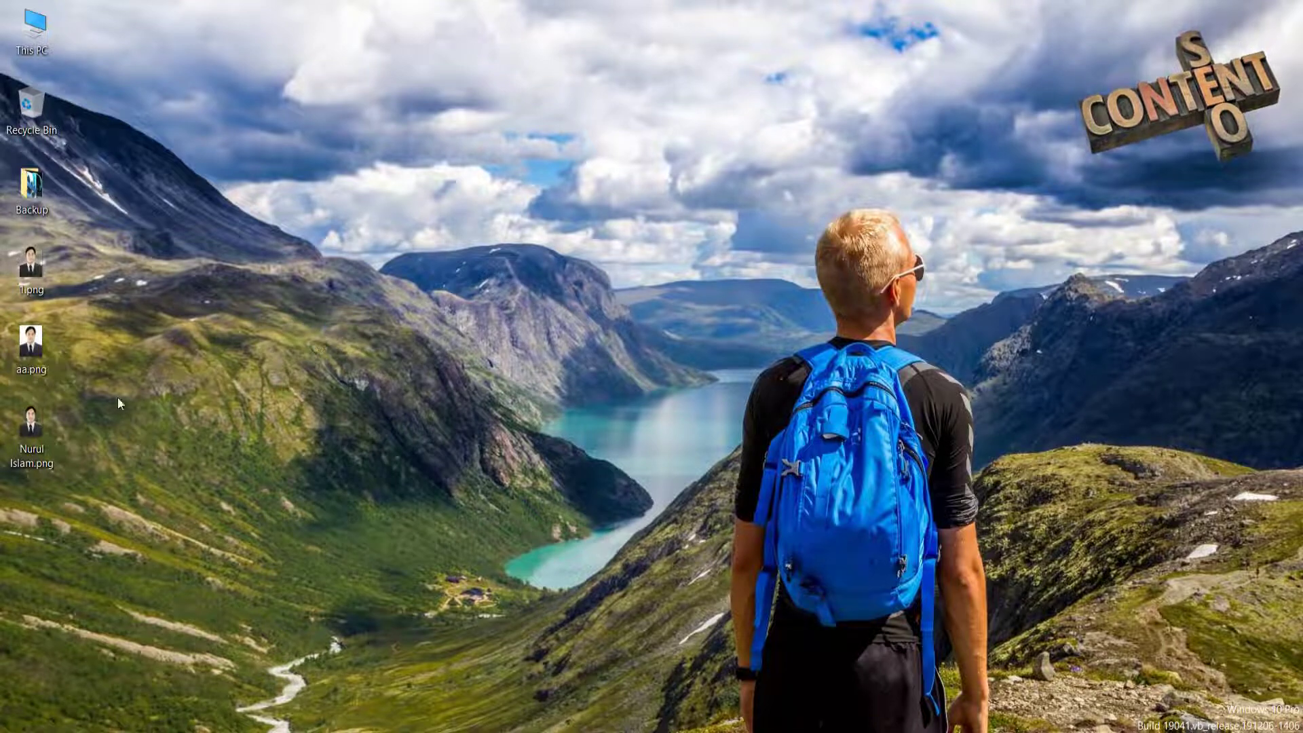
pyautogui.rightClick(184, 317)
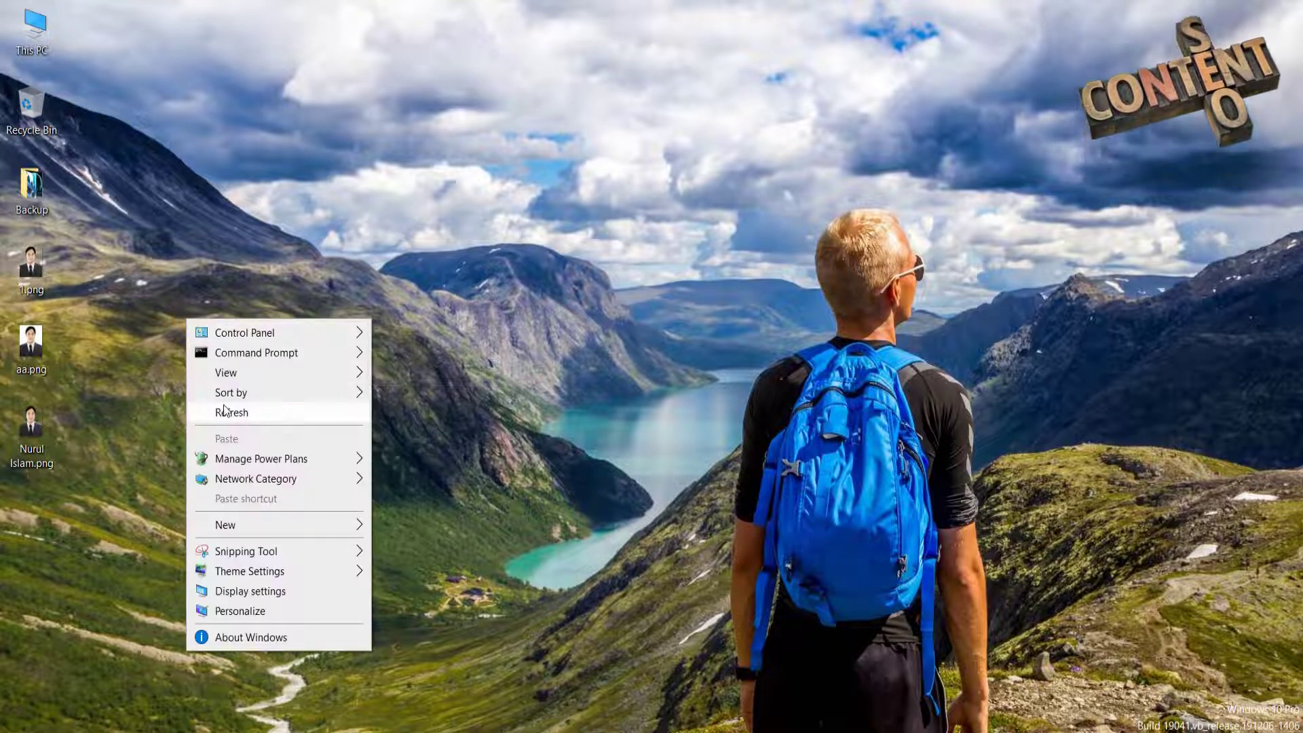
pyautogui.click(226, 411)
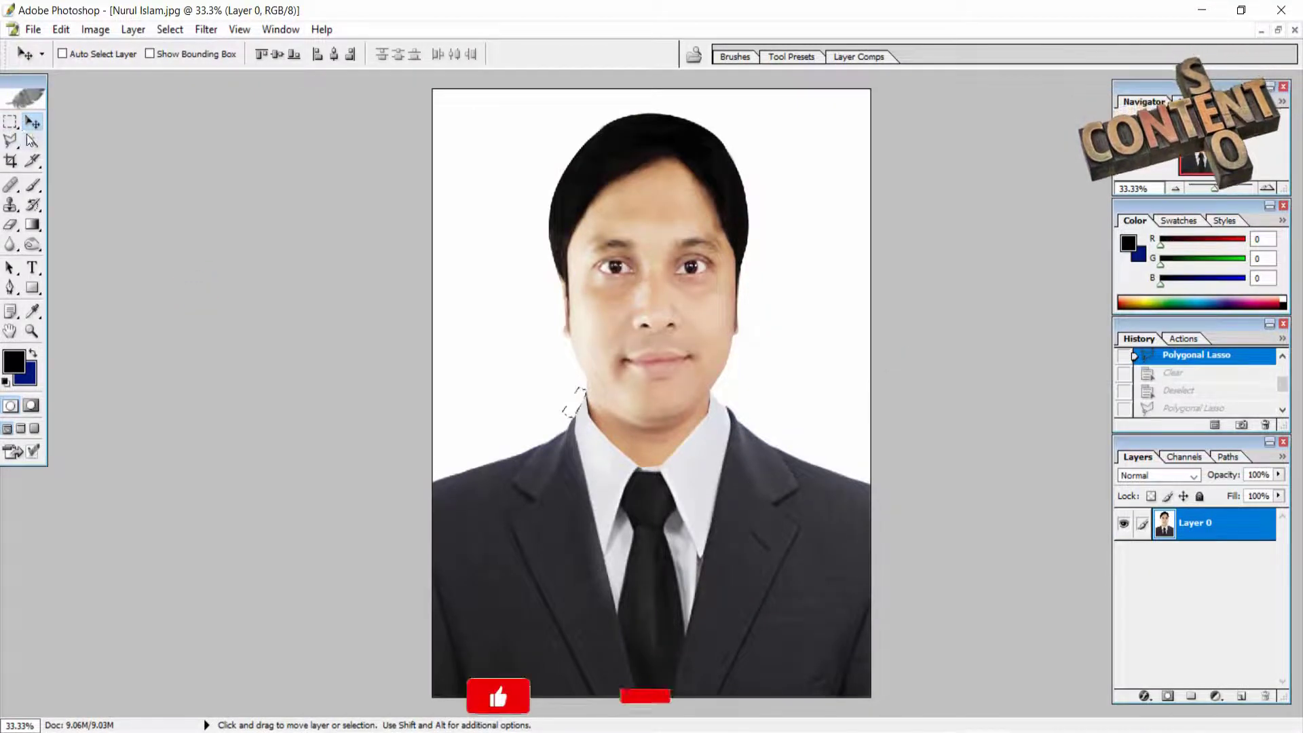
# Step: Undo the polygonal lasso selection near the neck and refresh the desktop again
pyautogui.hotkey('ctrl', 'alt', 'z')
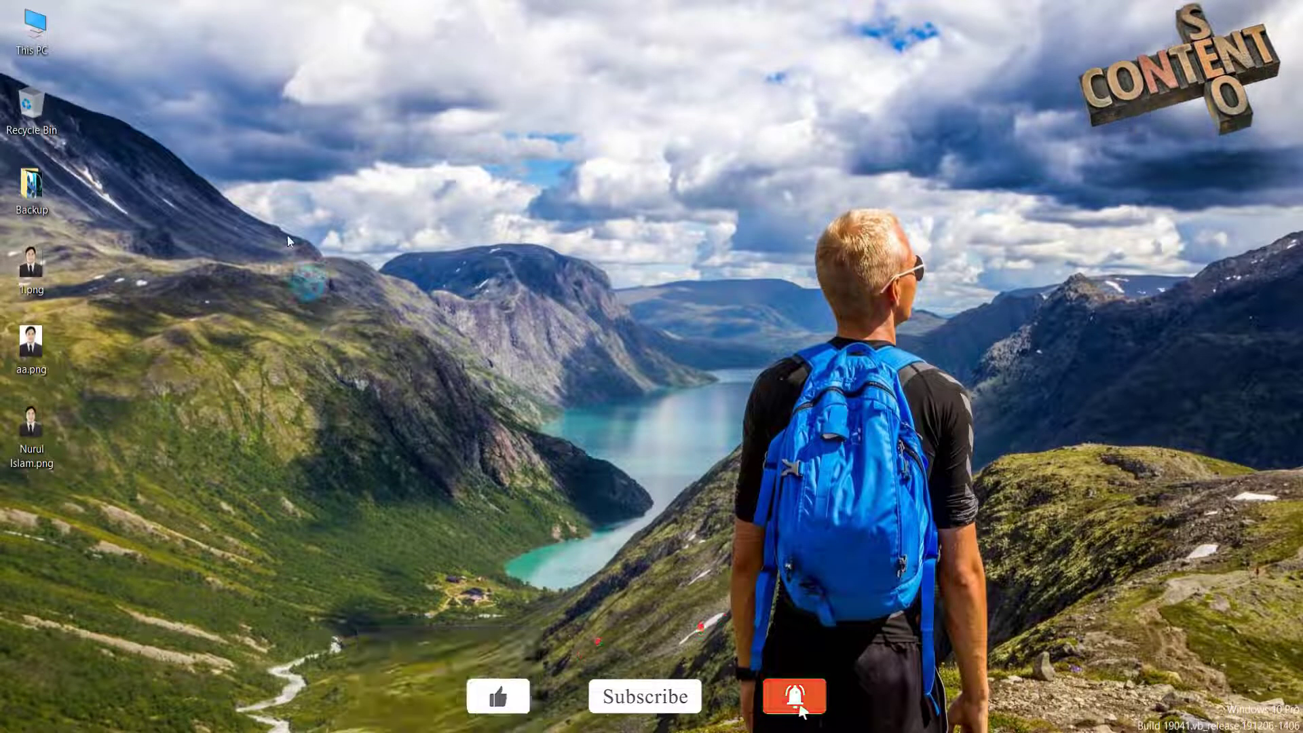
pyautogui.rightClick(283, 216)
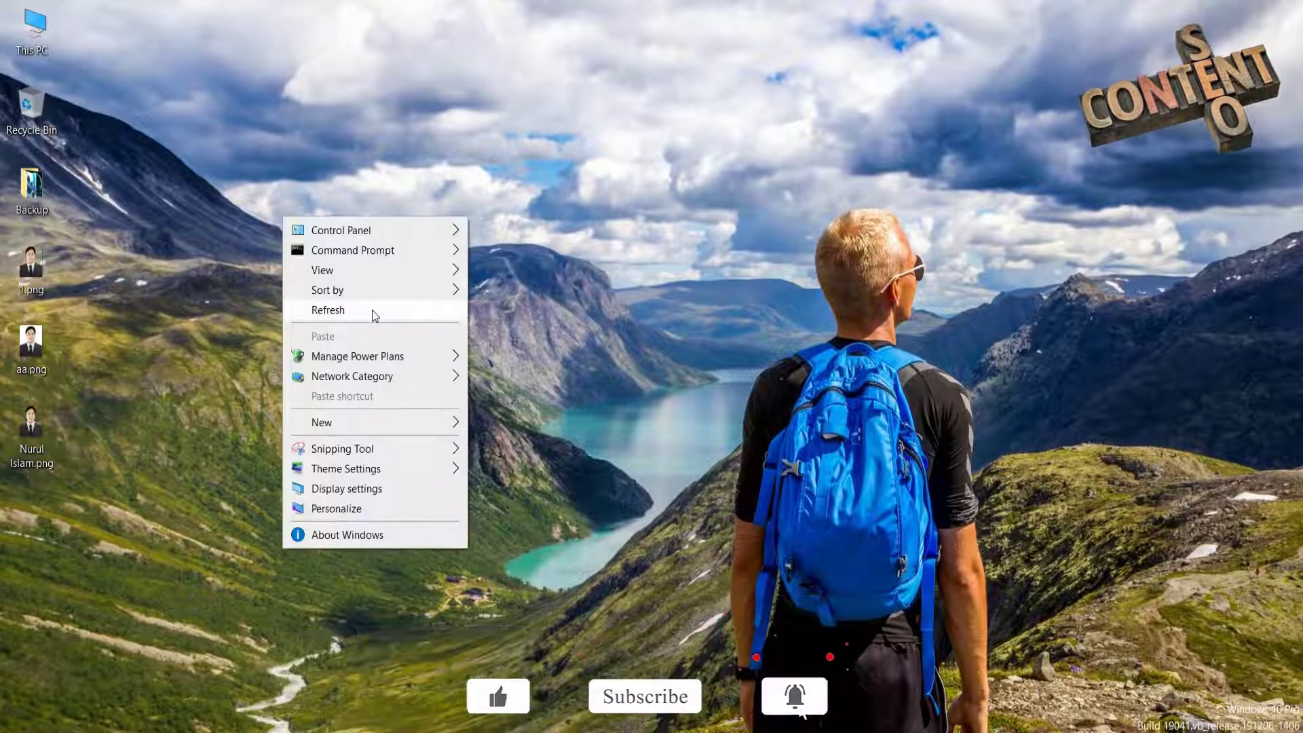
pyautogui.click(372, 312)
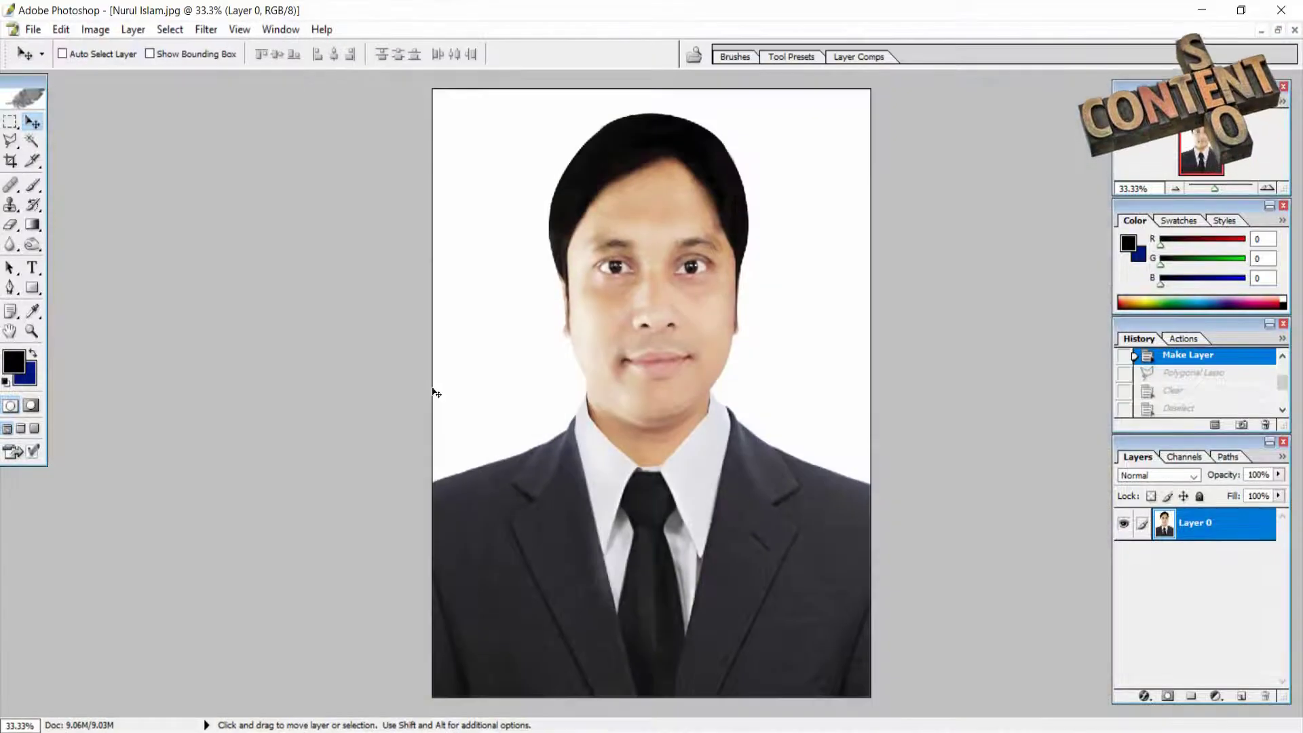
# Step: Save the portrait in PNG format as 2.png on the Desktop, without interlacing
pyautogui.click(32, 29)
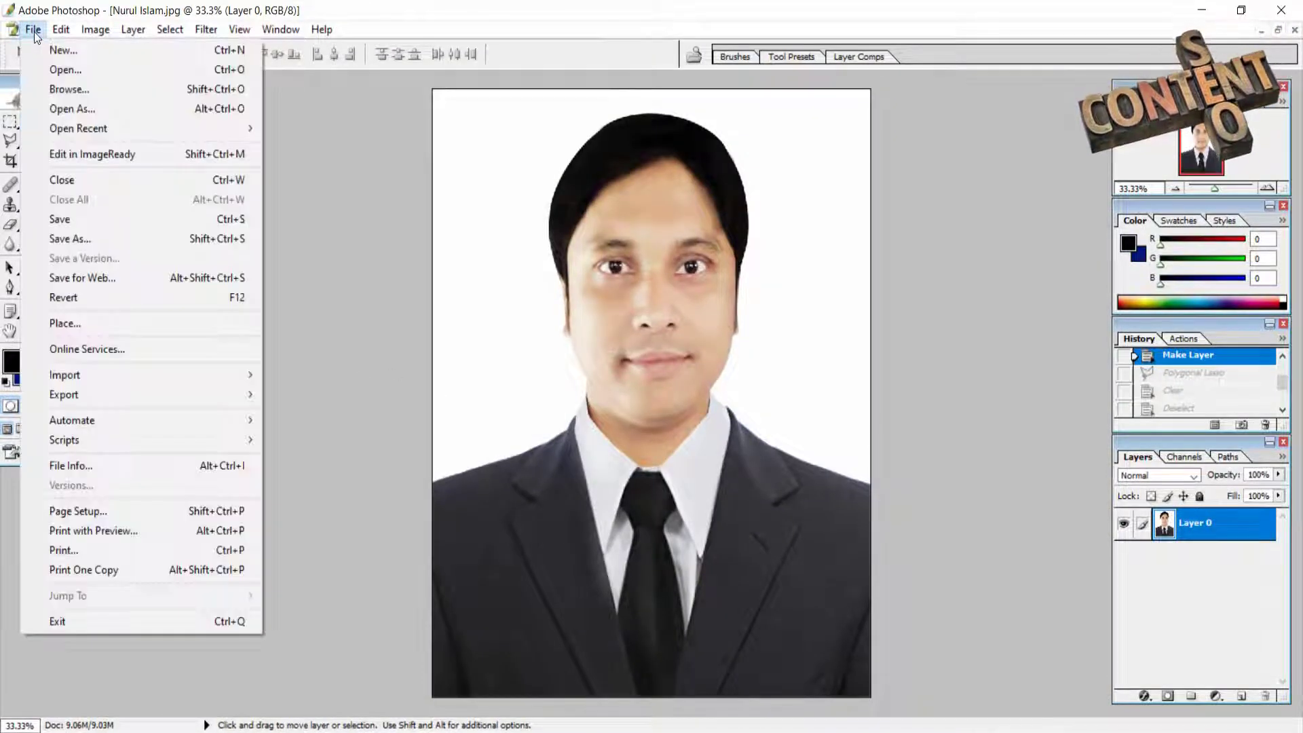
pyautogui.click(70, 238)
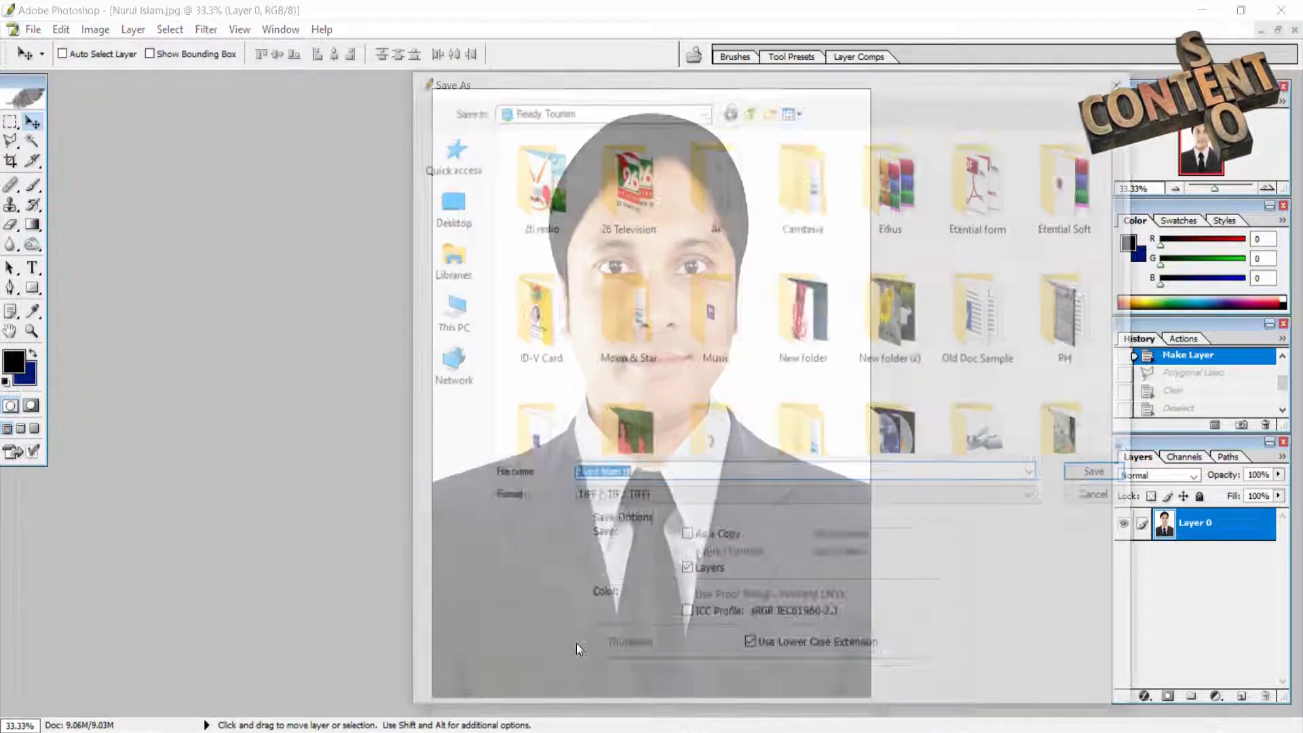
pyautogui.click(604, 498)
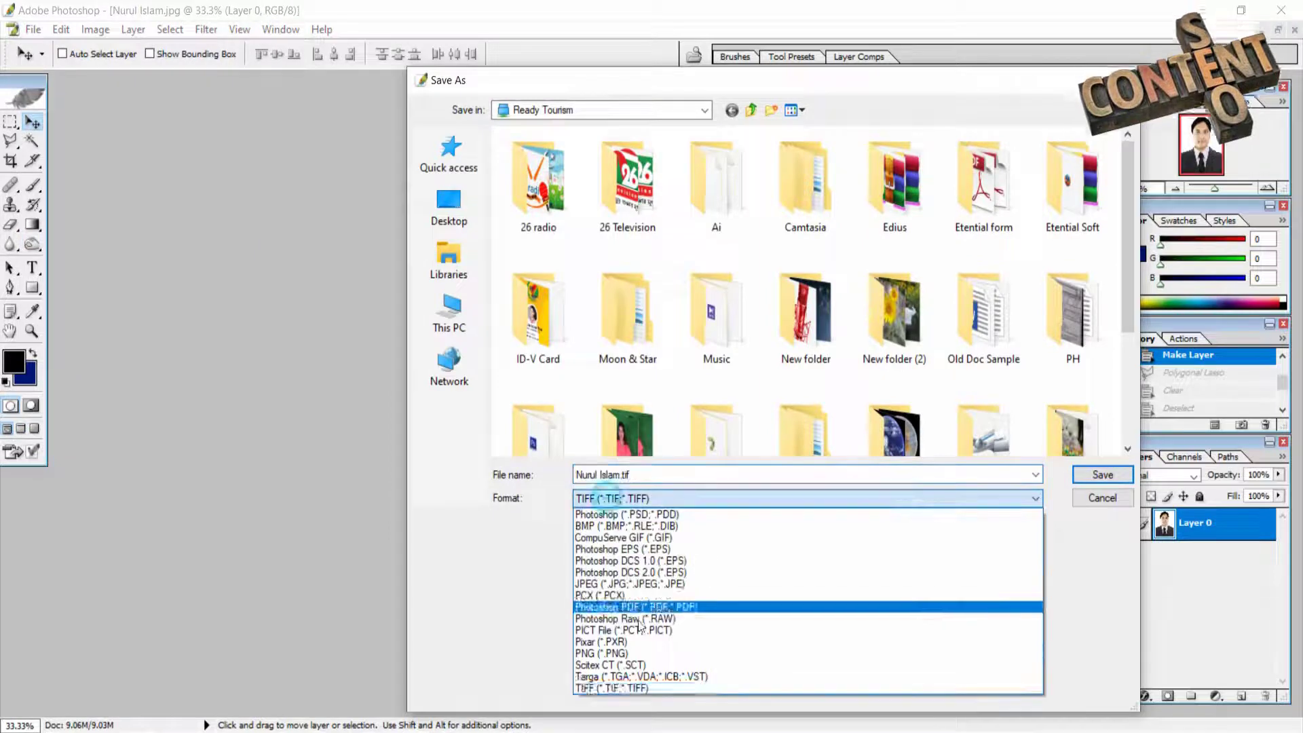
pyautogui.click(611, 653)
pyautogui.write('2')
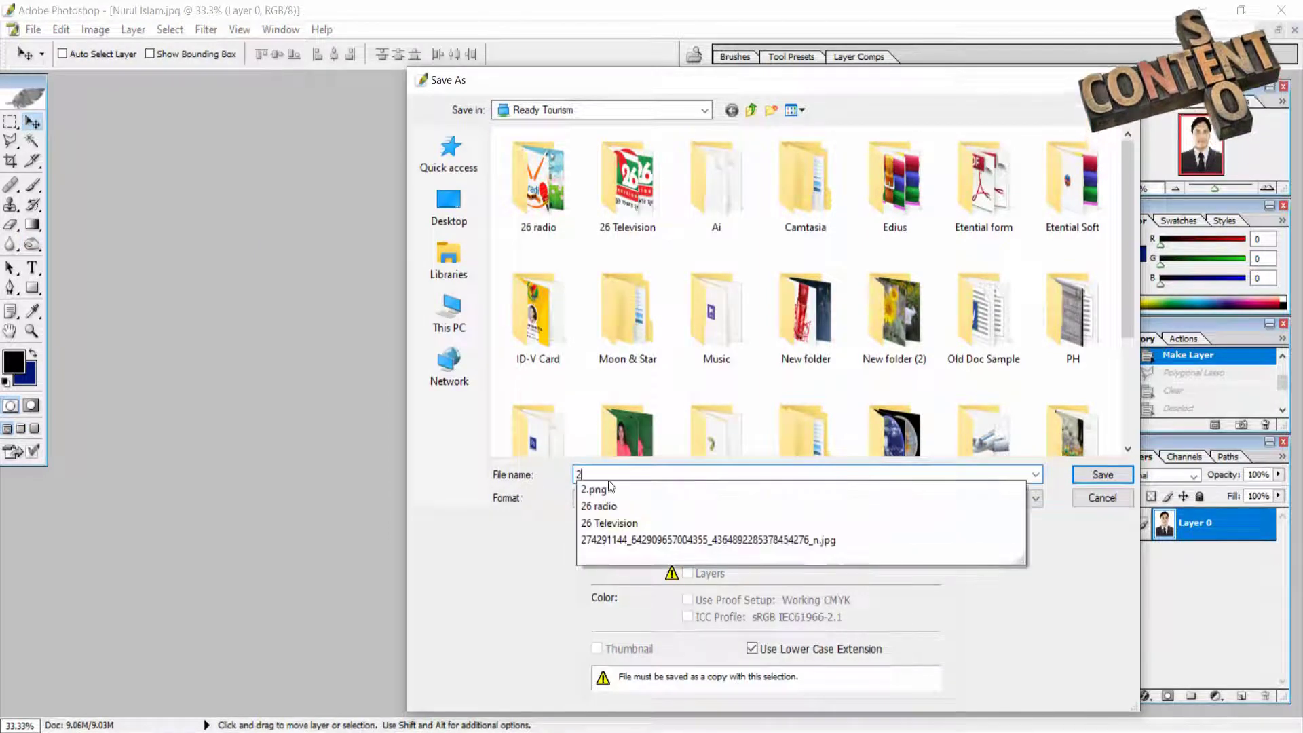
pyautogui.click(1074, 548)
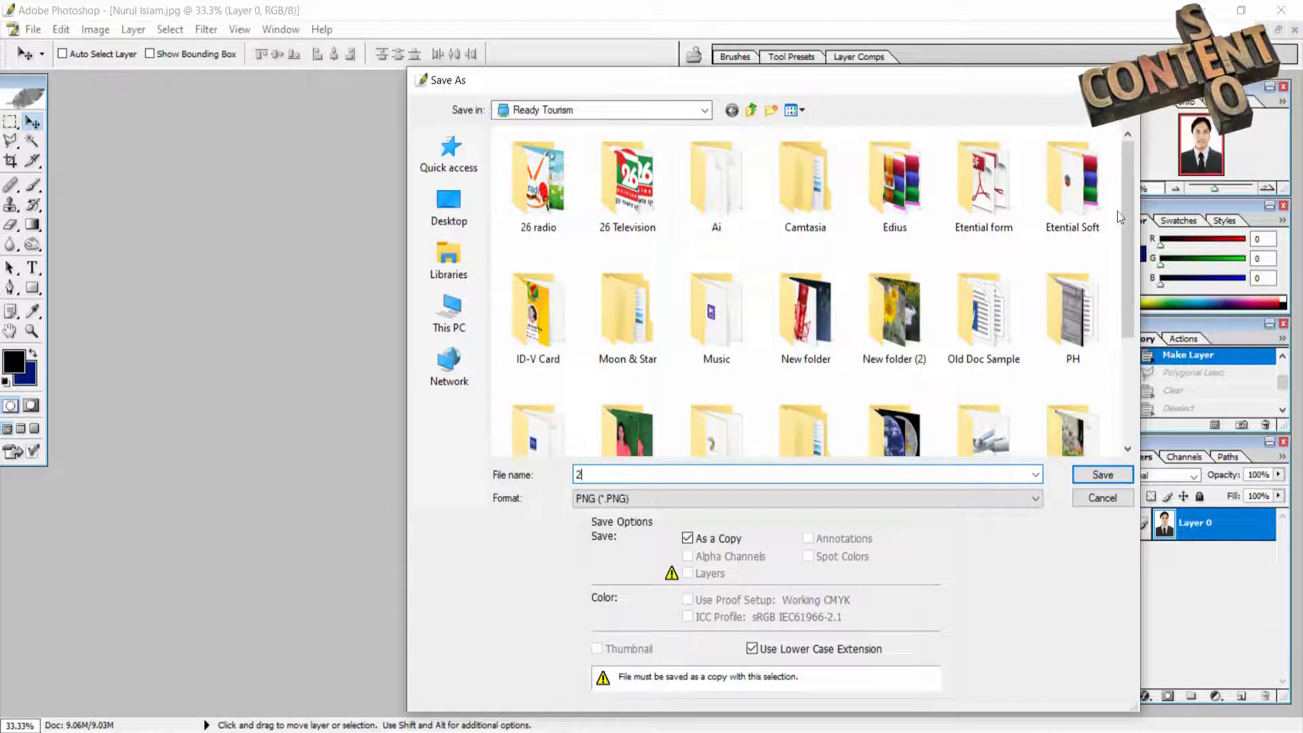
pyautogui.moveTo(1122, 197); pyautogui.dragTo(1137, 323)
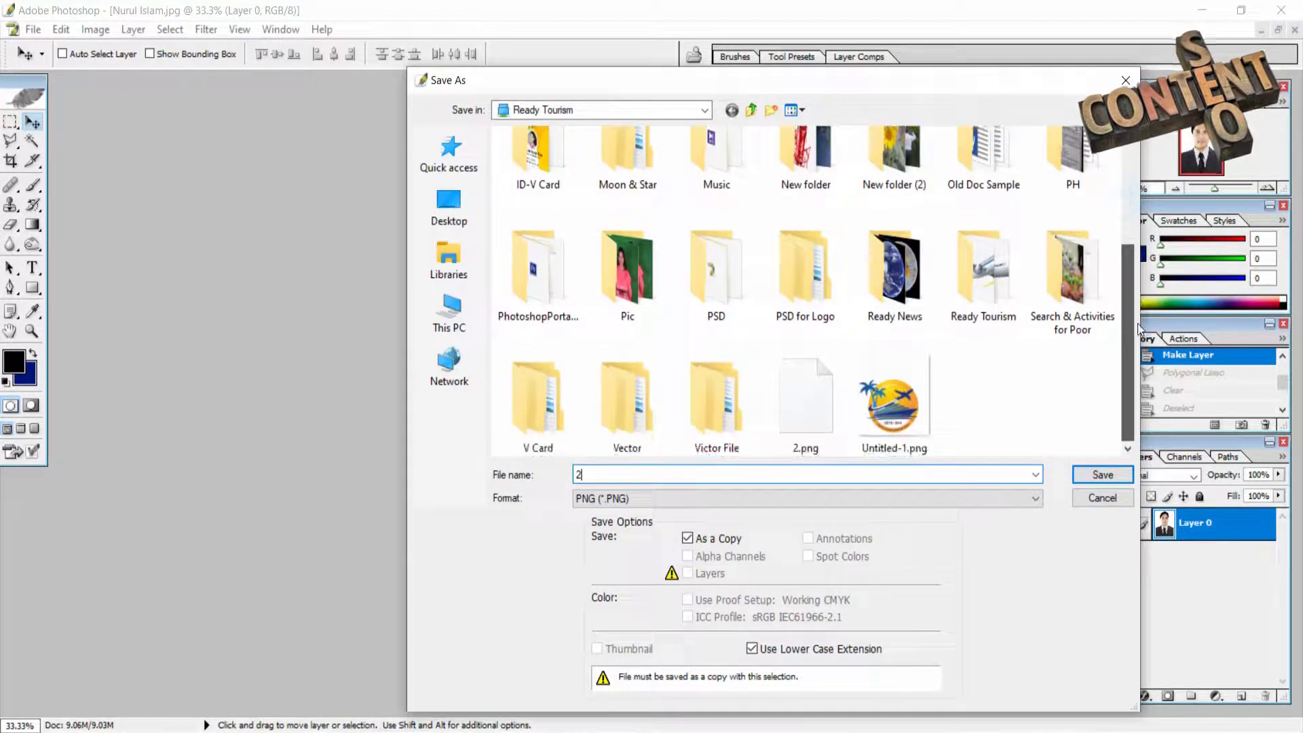
pyautogui.click(812, 417)
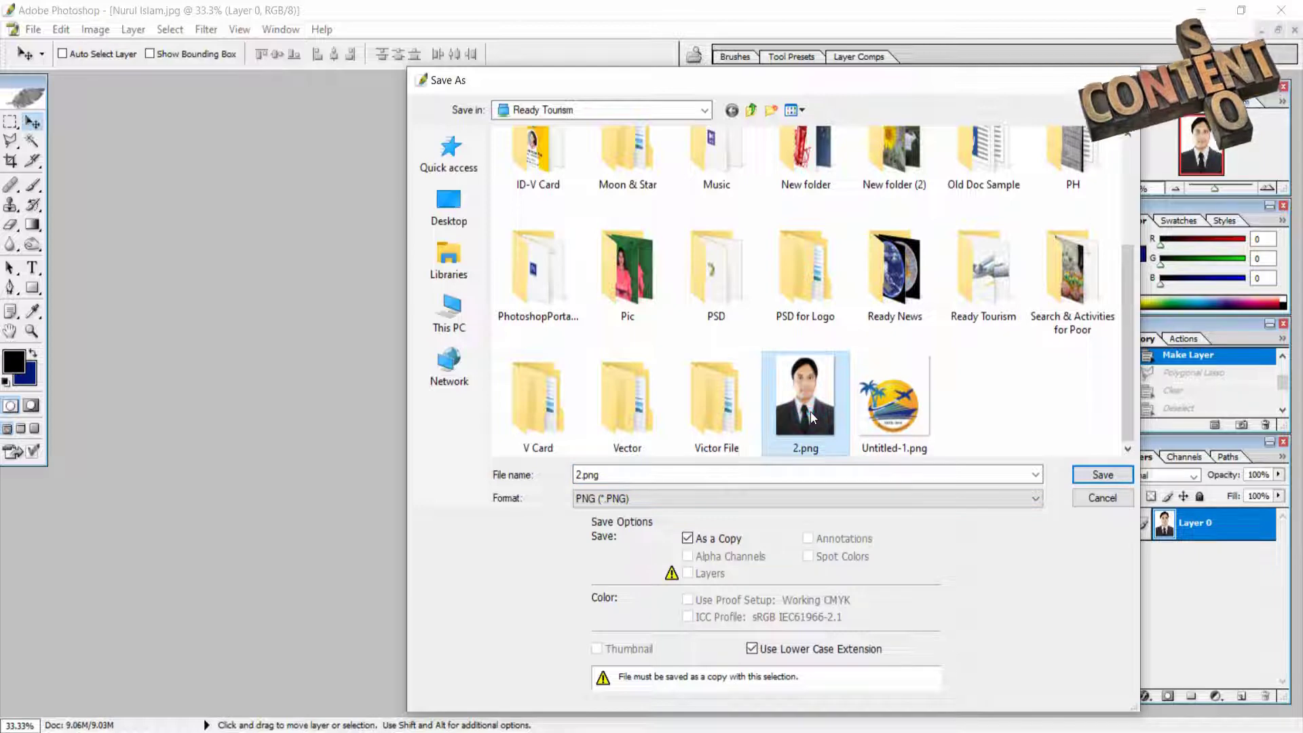
pyautogui.click(445, 205)
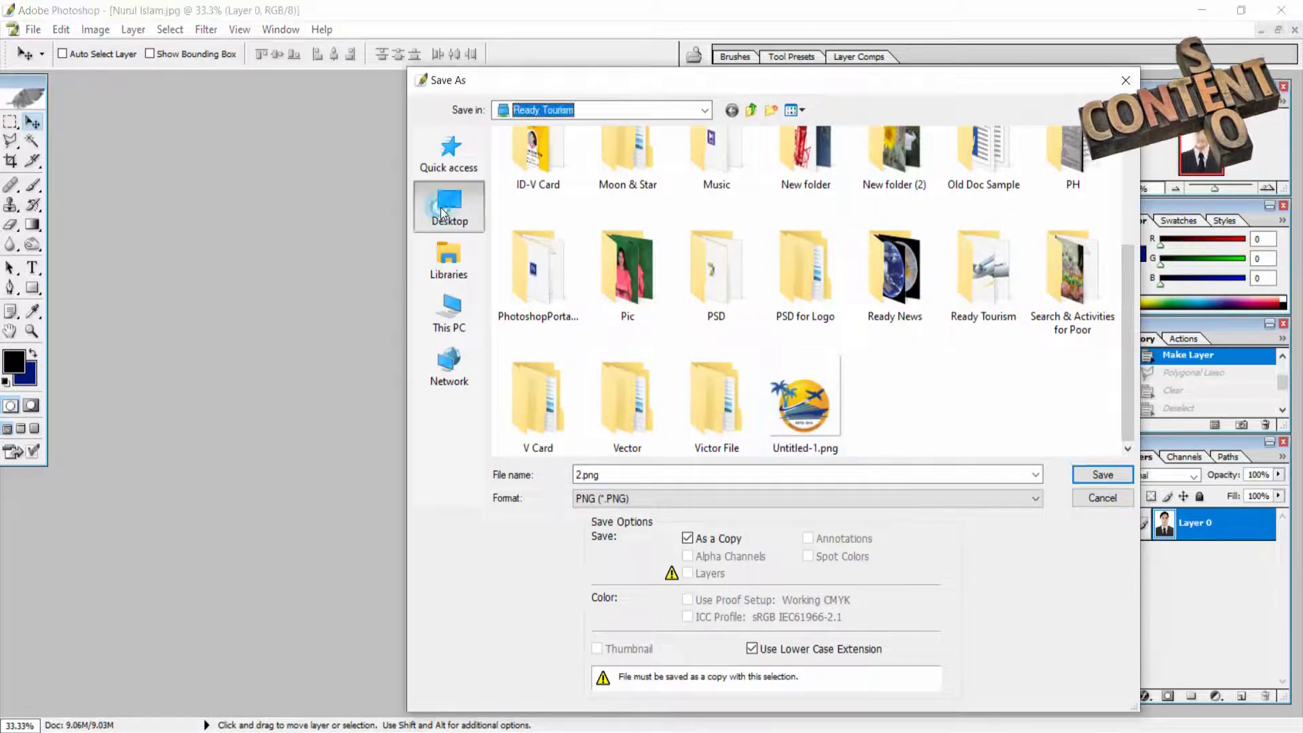
pyautogui.click(1102, 478)
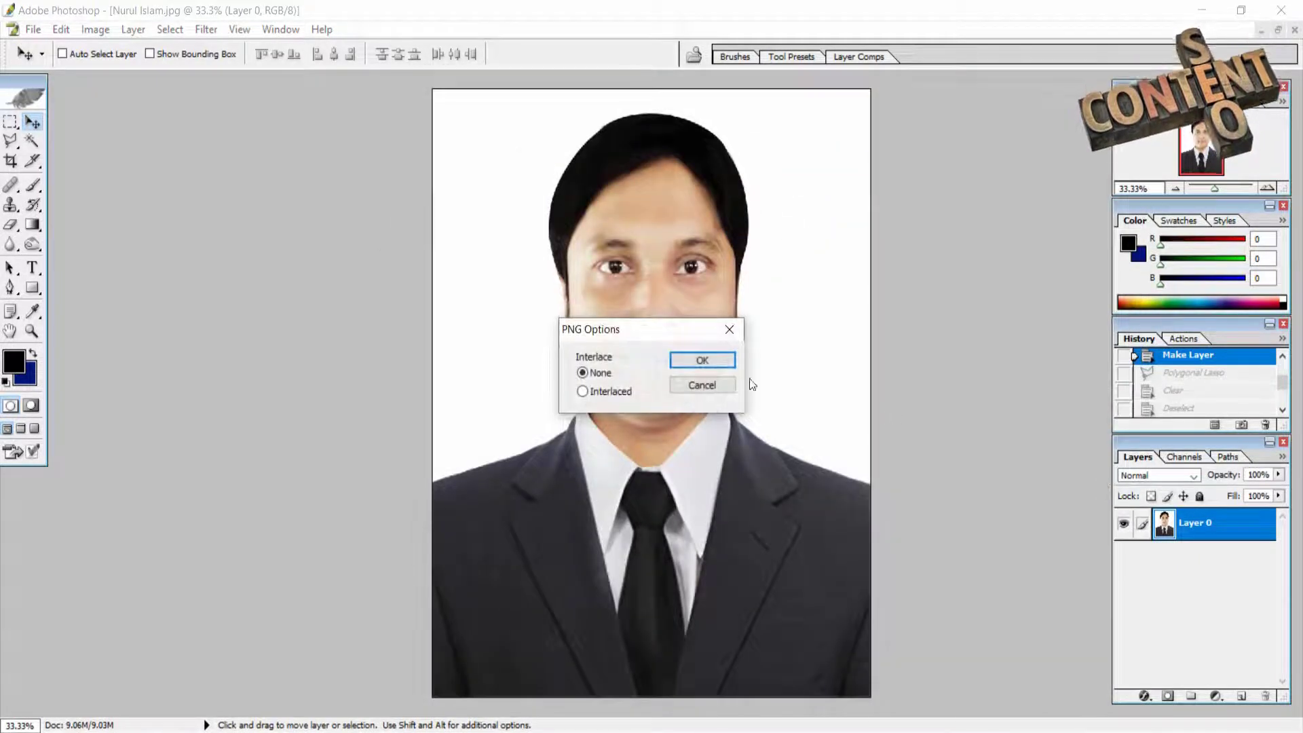
pyautogui.click(703, 360)
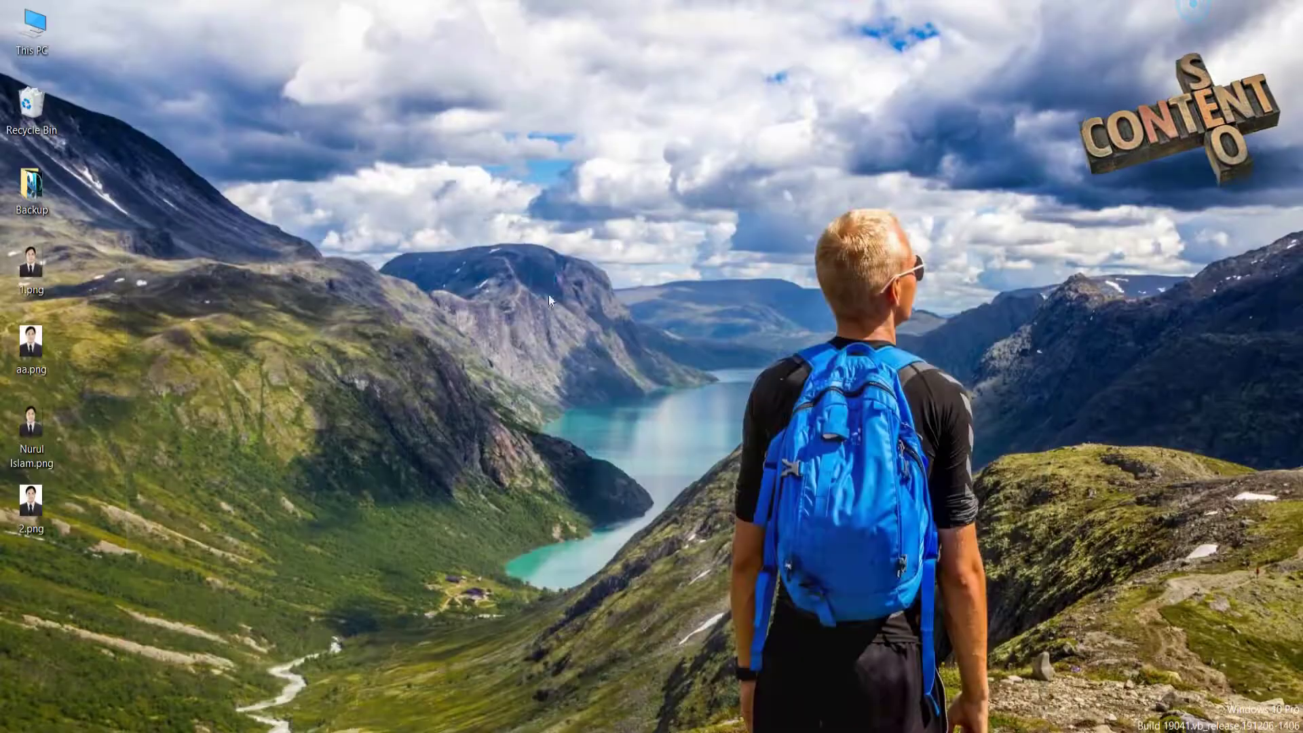
pyautogui.doubleClick(43, 505)
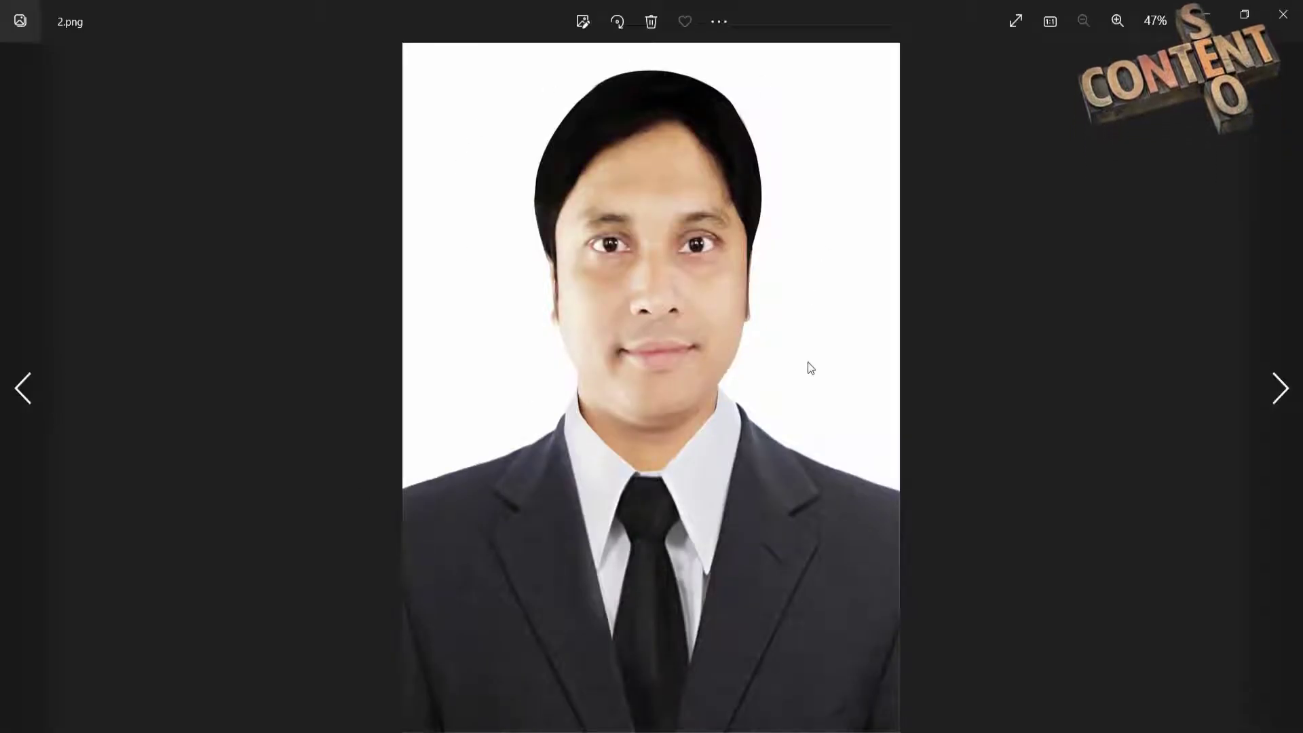
pyautogui.click(1282, 13)
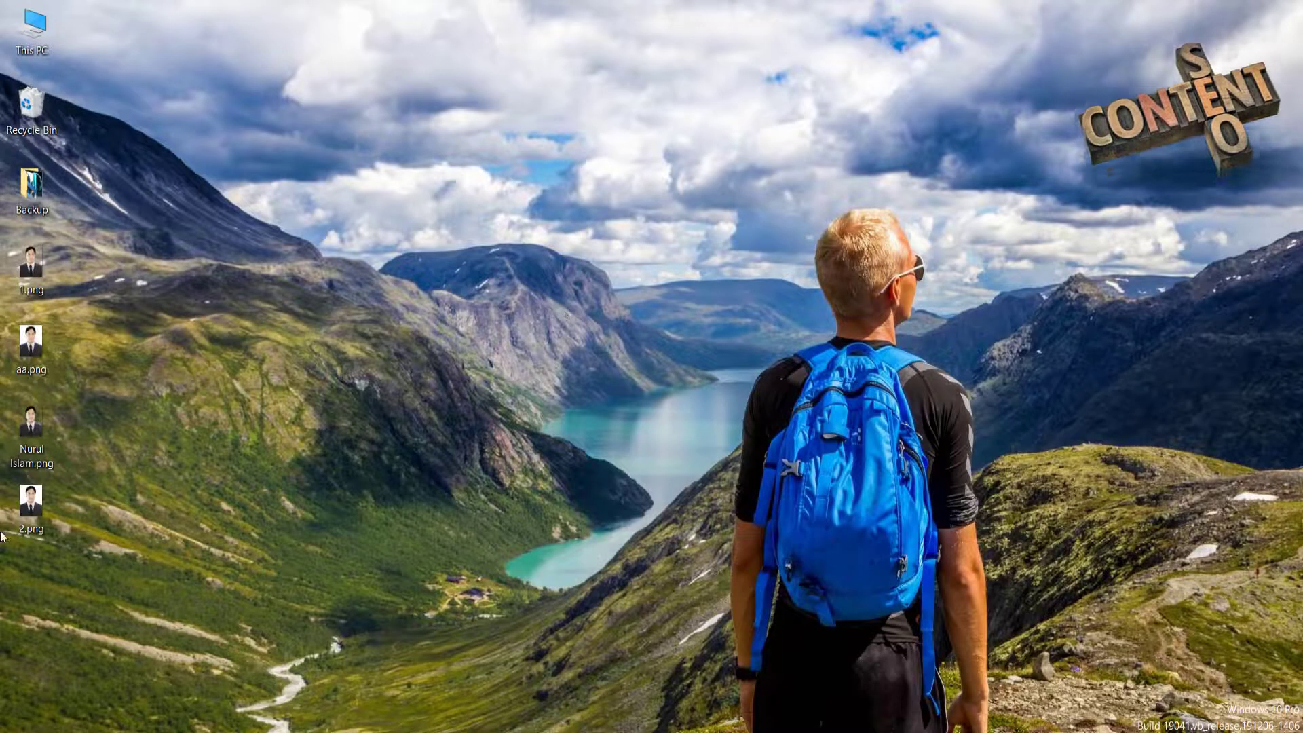
# Step: Sort the desktop icons by name and refresh the desktop
pyautogui.rightClick(206, 154)
pyautogui.moveTo(298, 234)
pyautogui.click(295, 243)
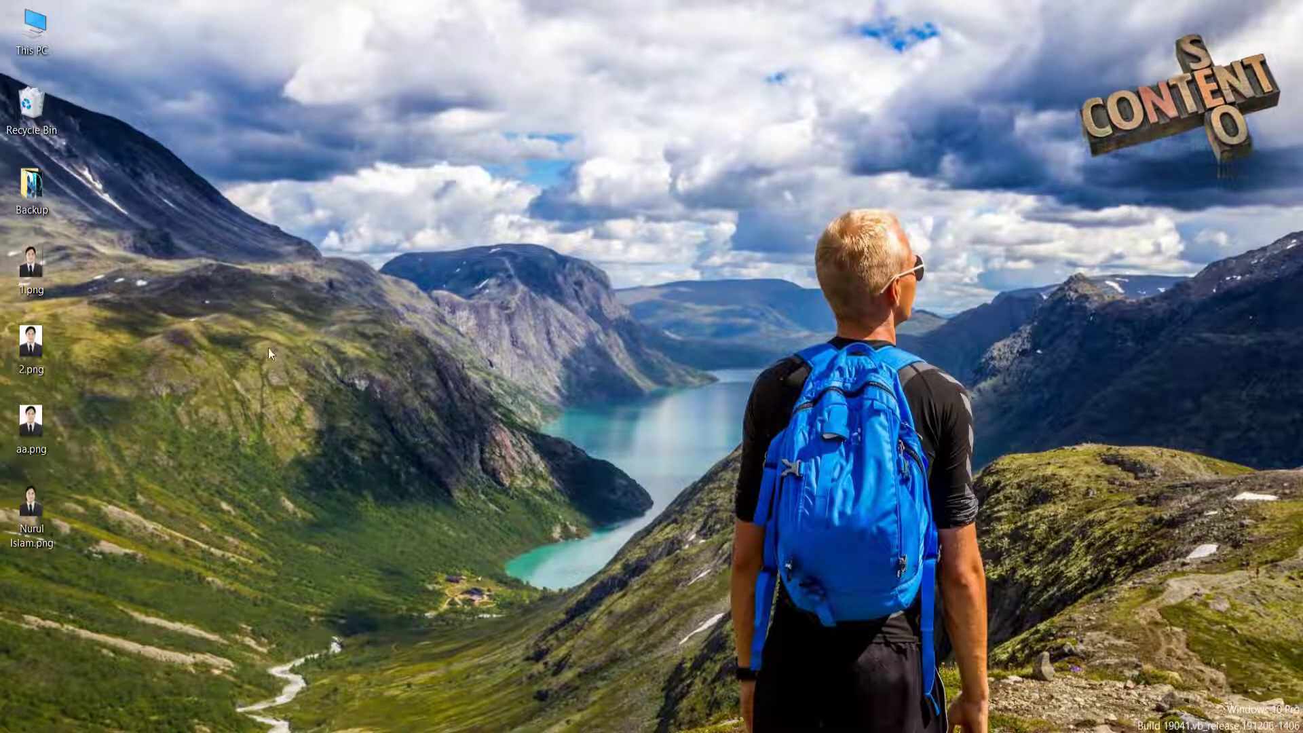
pyautogui.rightClick(319, 239)
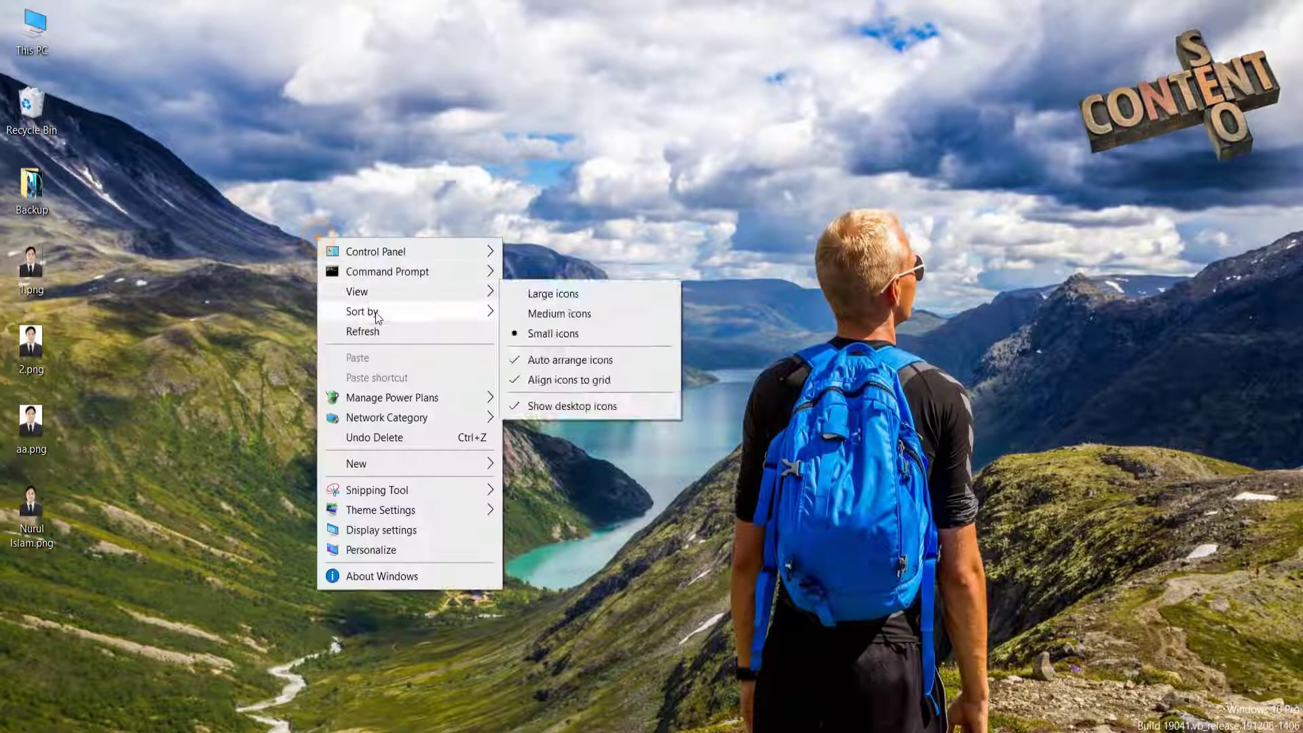
pyautogui.click(382, 333)
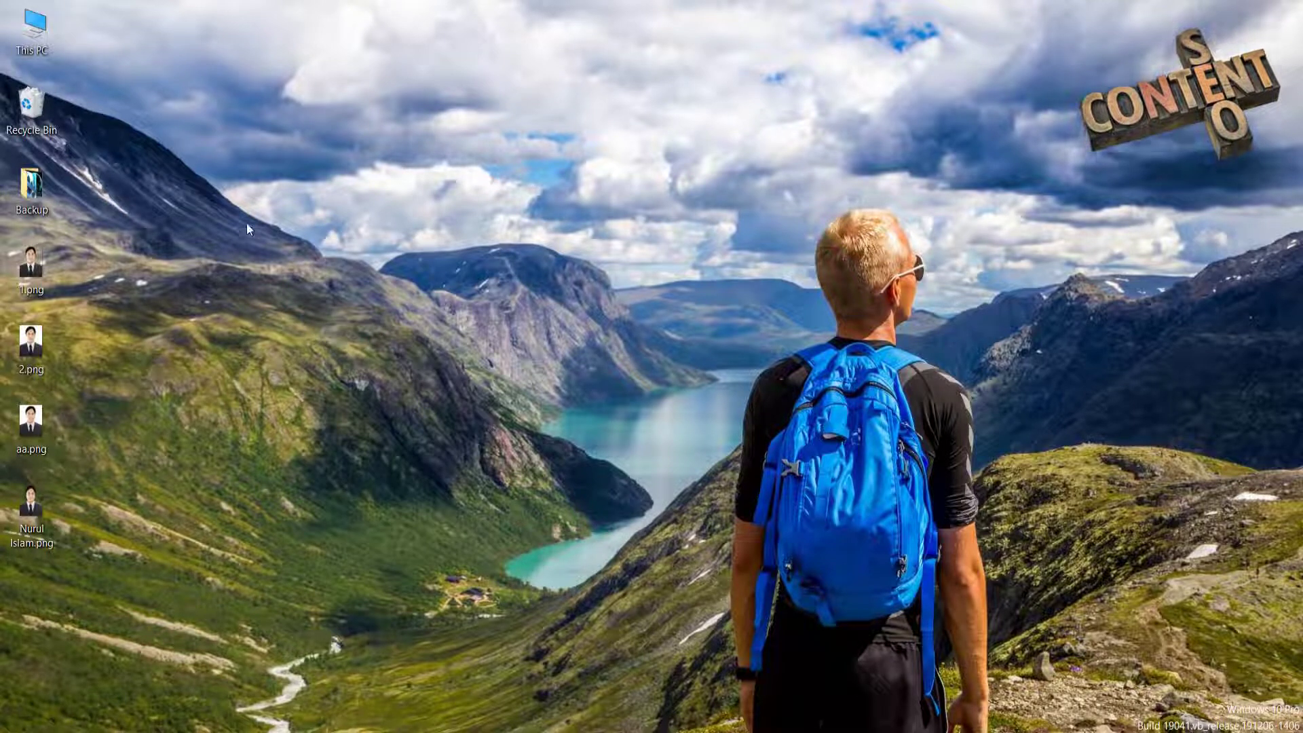
# Step: Empty the Recycle Bin, permanently deleting the old 2.png
pyautogui.doubleClick(43, 110)
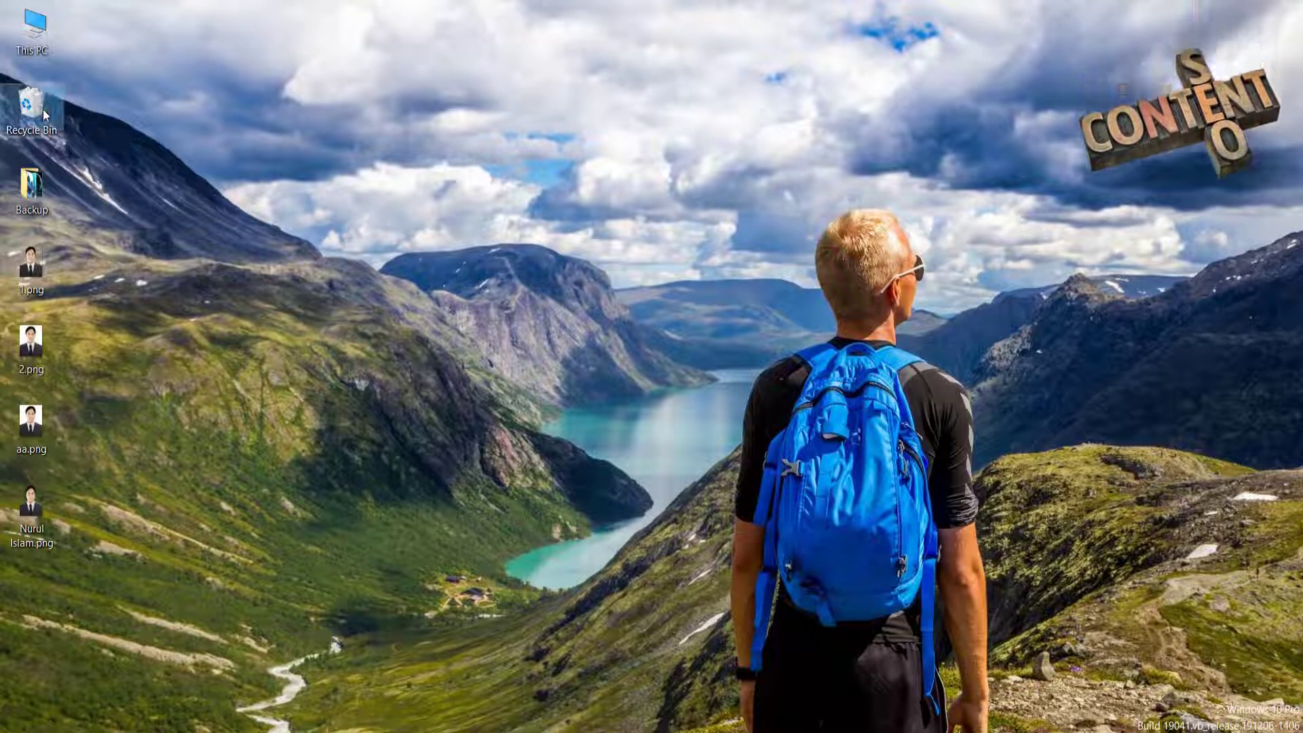
pyautogui.rightClick(43, 108)
pyautogui.click(114, 139)
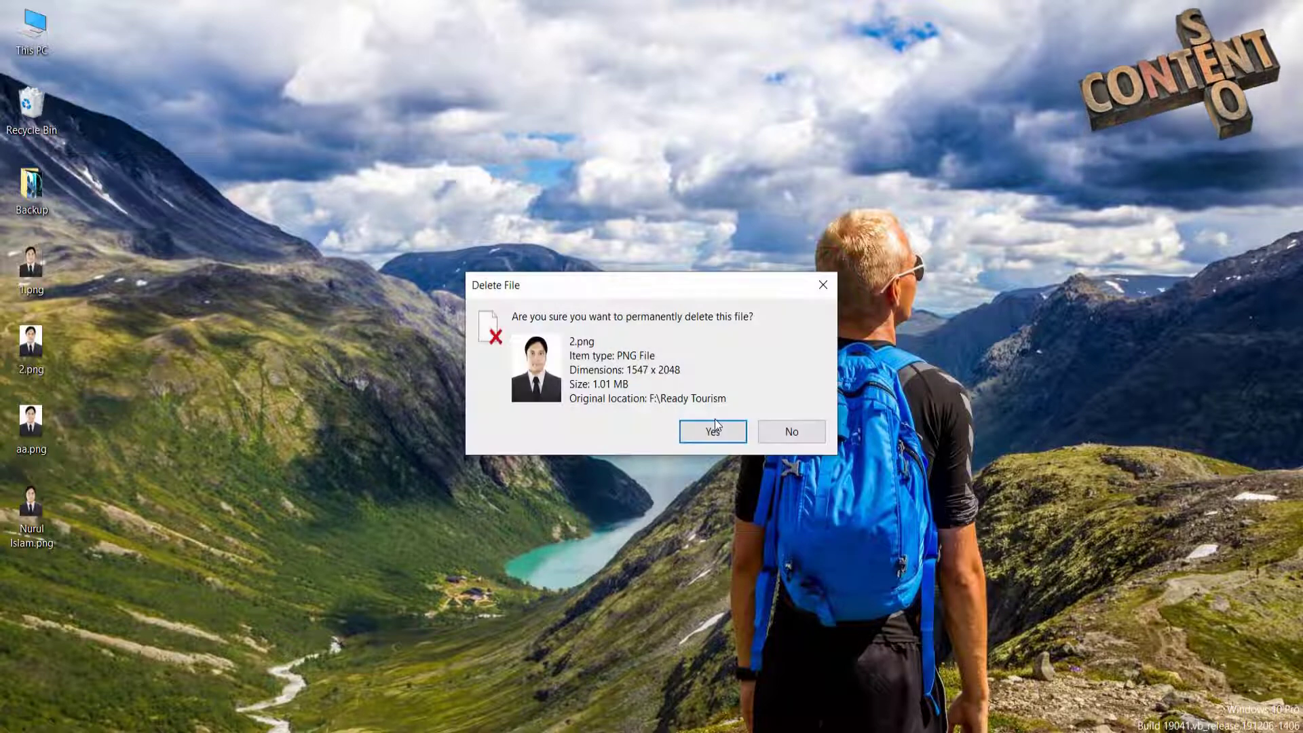
pyautogui.click(706, 433)
# Step: Refresh the desktop a few more times to update the icon list
pyautogui.rightClick(326, 218)
pyautogui.click(399, 310)
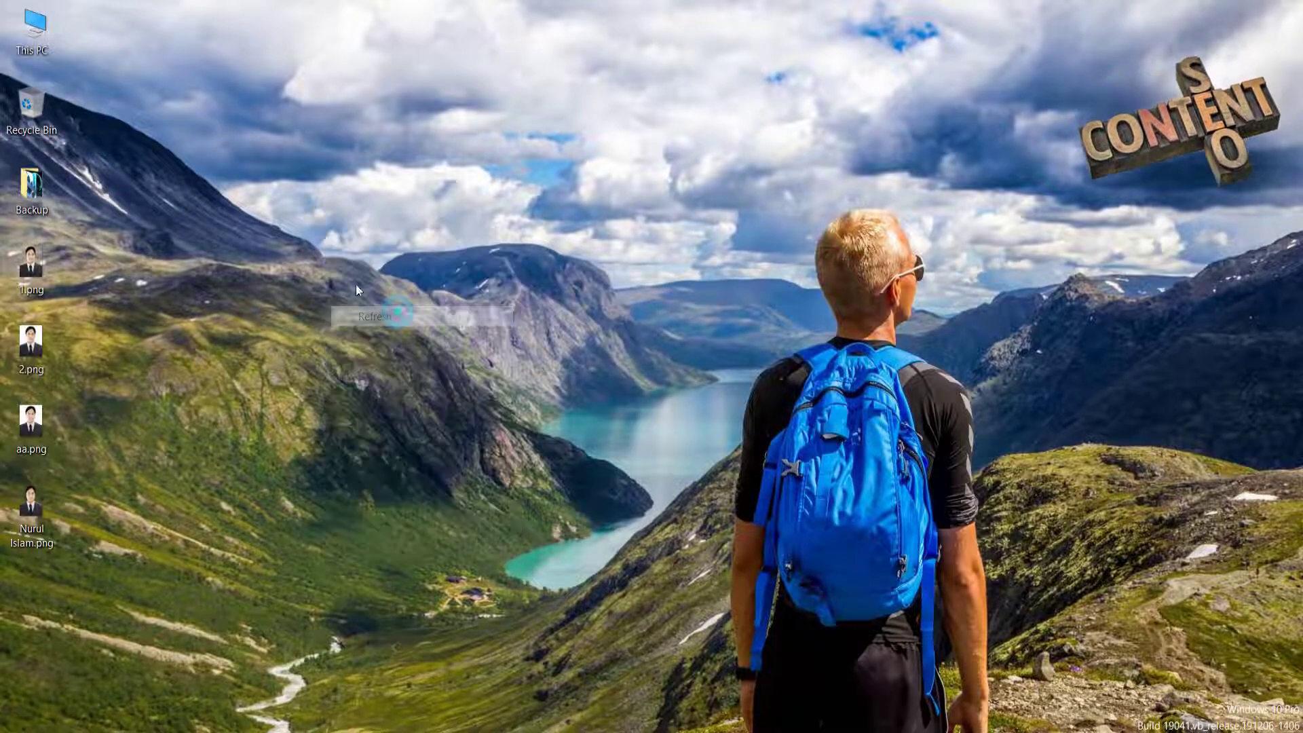
pyautogui.rightClick(258, 145)
pyautogui.click(336, 235)
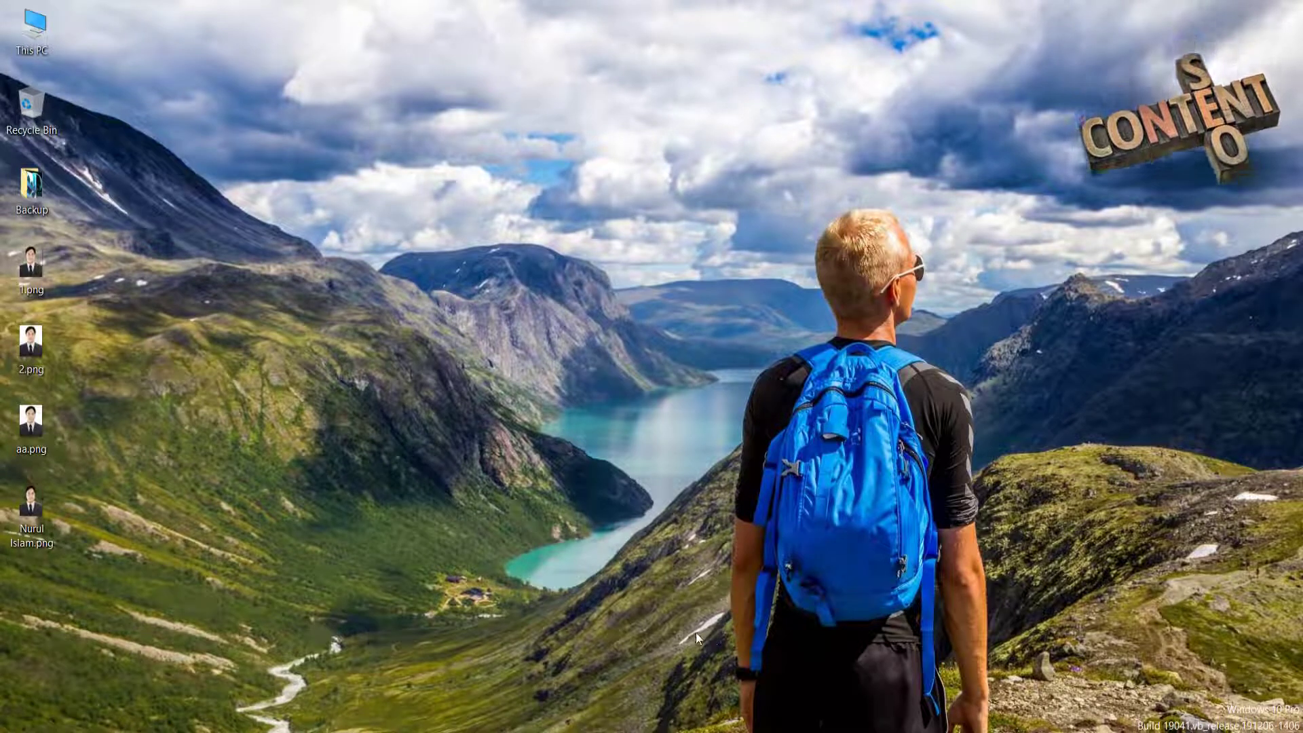
pyautogui.rightClick(398, 189)
pyautogui.click(414, 274)
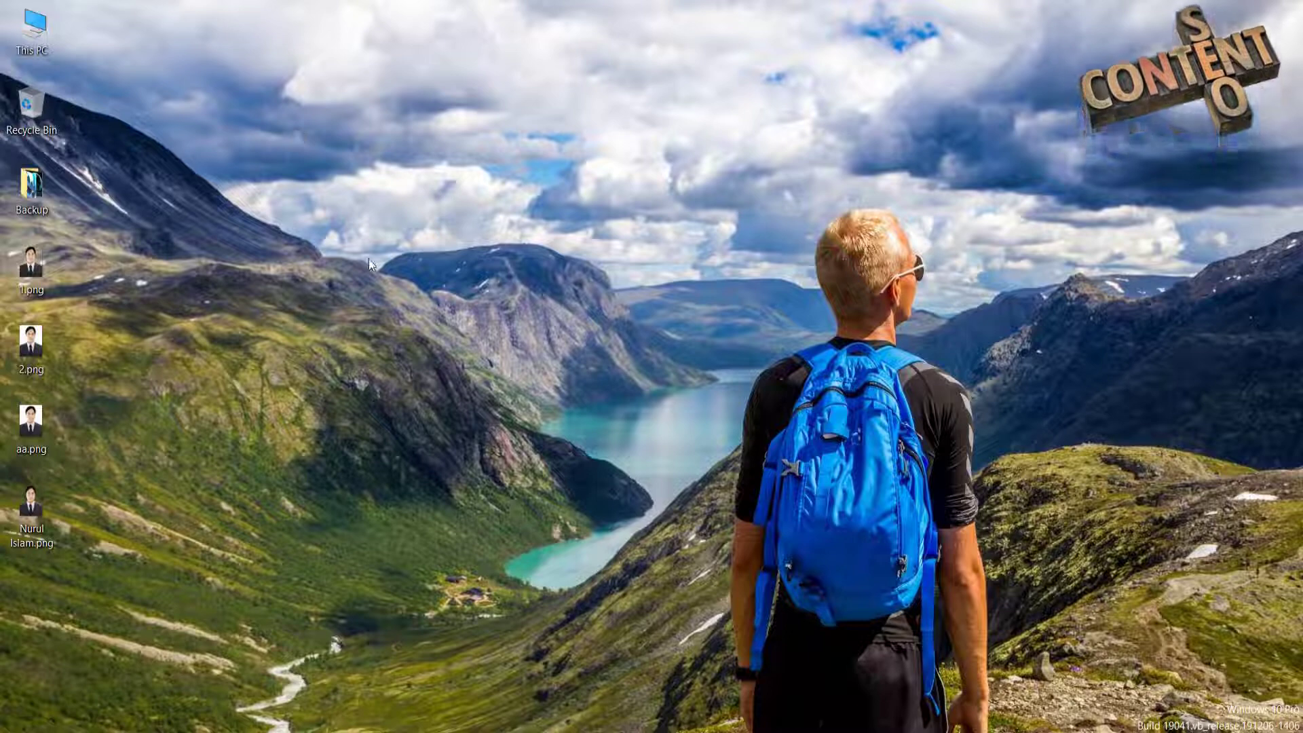
pyautogui.rightClick(359, 139)
pyautogui.click(411, 231)
pyautogui.rightClick(372, 82)
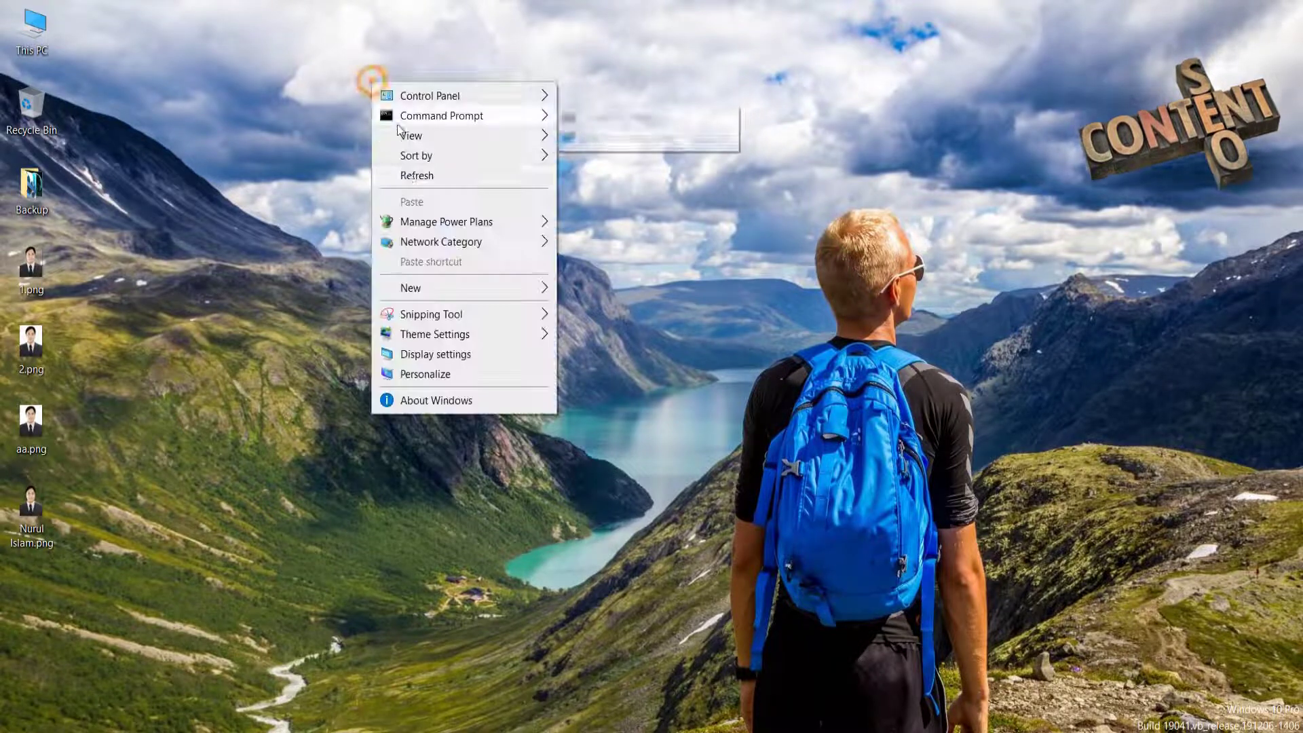
pyautogui.click(407, 178)
pyautogui.rightClick(308, 98)
pyautogui.click(347, 191)
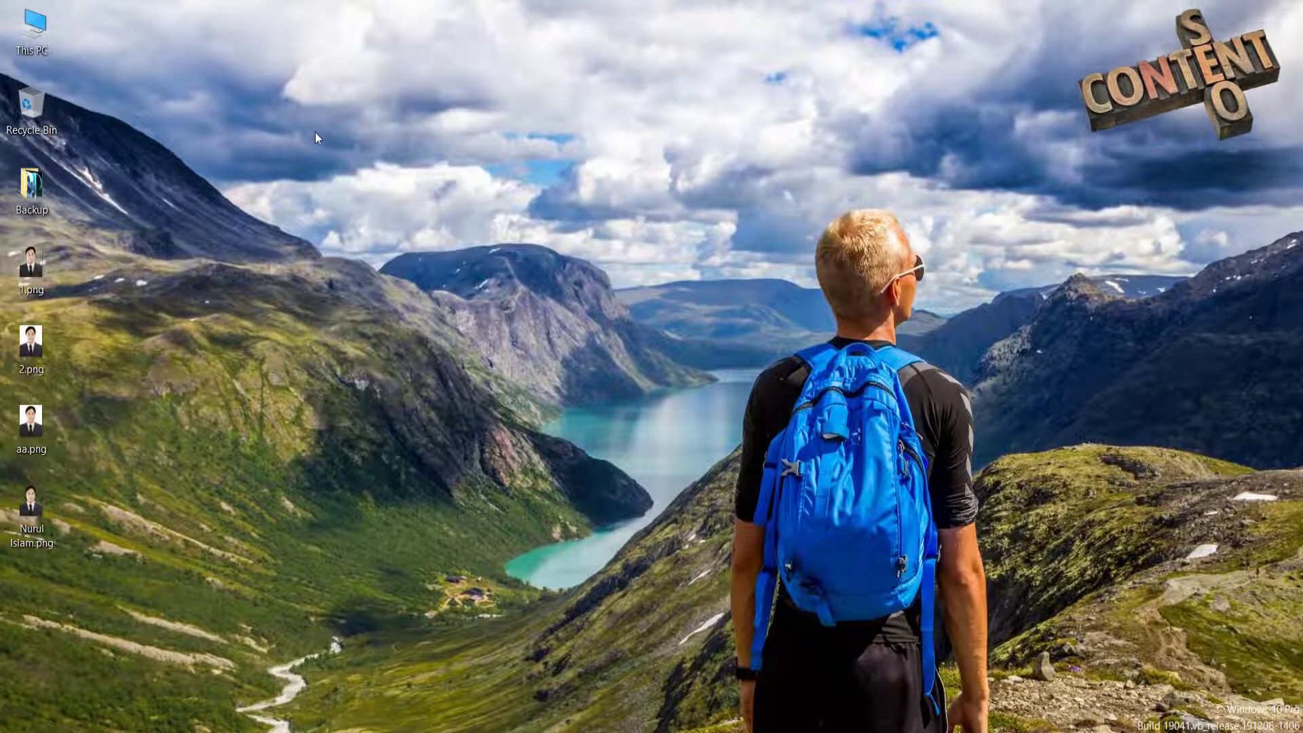
pyautogui.rightClick(308, 98)
pyautogui.click(346, 197)
pyautogui.rightClick(303, 114)
pyautogui.click(342, 207)
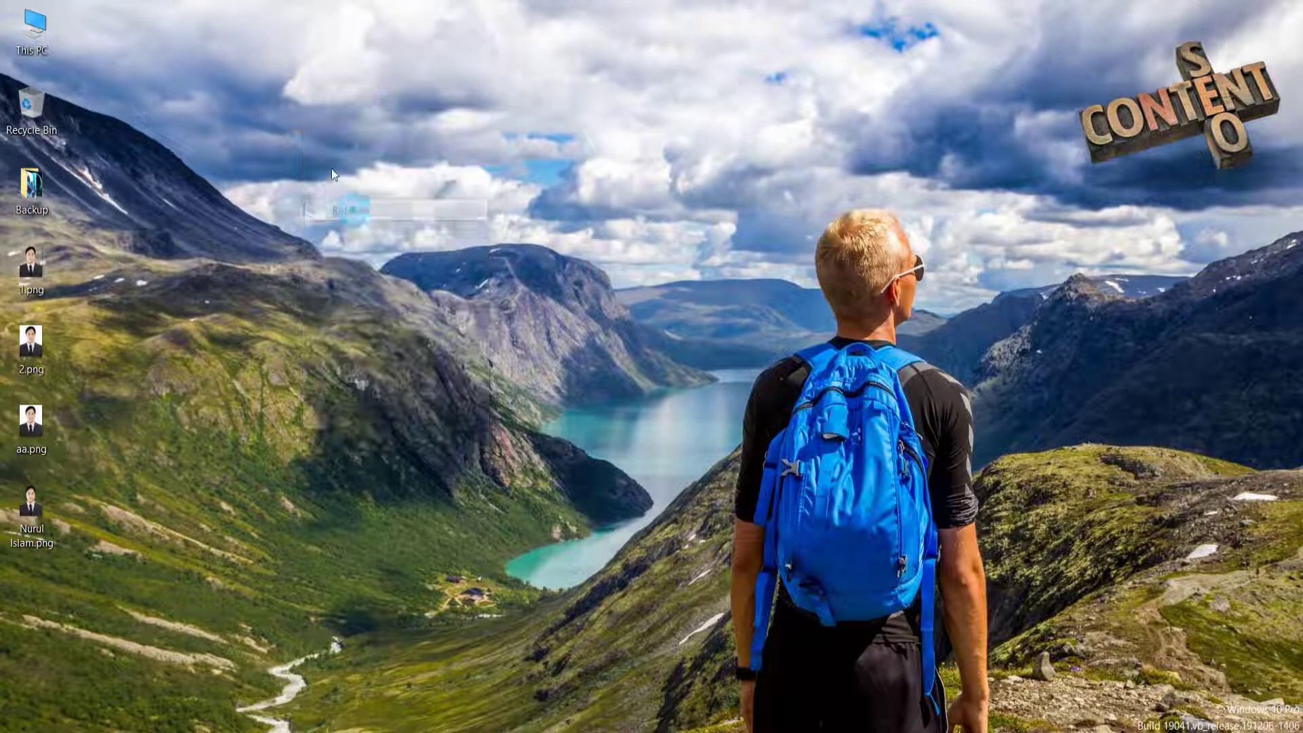
pyautogui.rightClick(319, 117)
pyautogui.click(349, 211)
pyautogui.rightClick(325, 136)
pyautogui.click(356, 227)
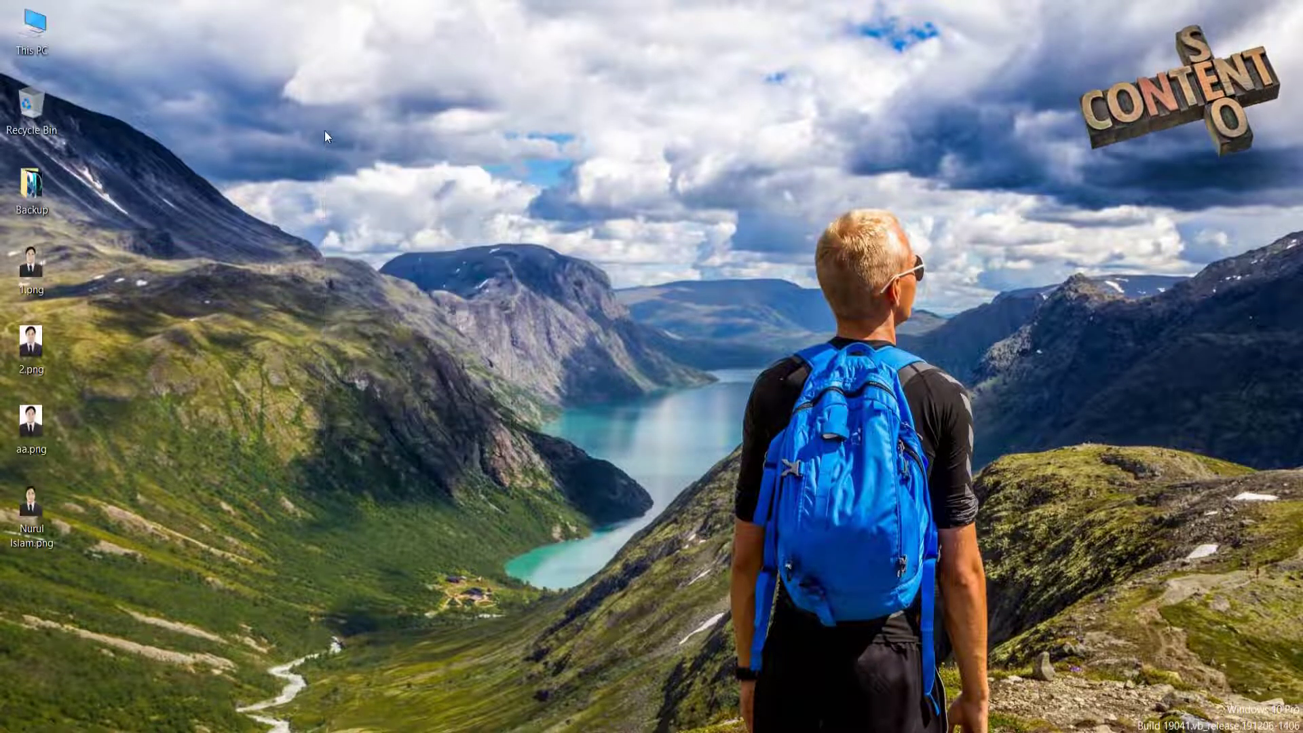
pyautogui.rightClick(324, 130)
pyautogui.click(357, 224)
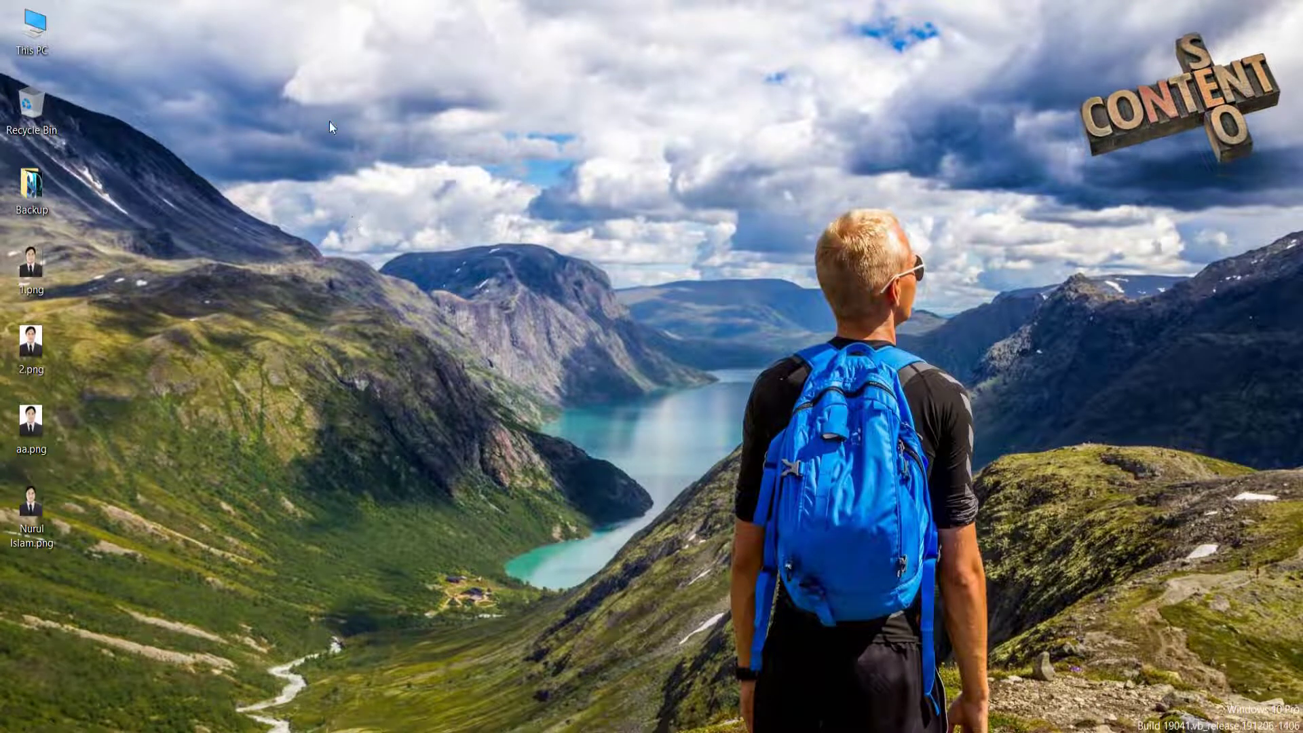
pyautogui.rightClick(328, 116)
pyautogui.click(360, 211)
pyautogui.rightClick(328, 109)
pyautogui.click(362, 204)
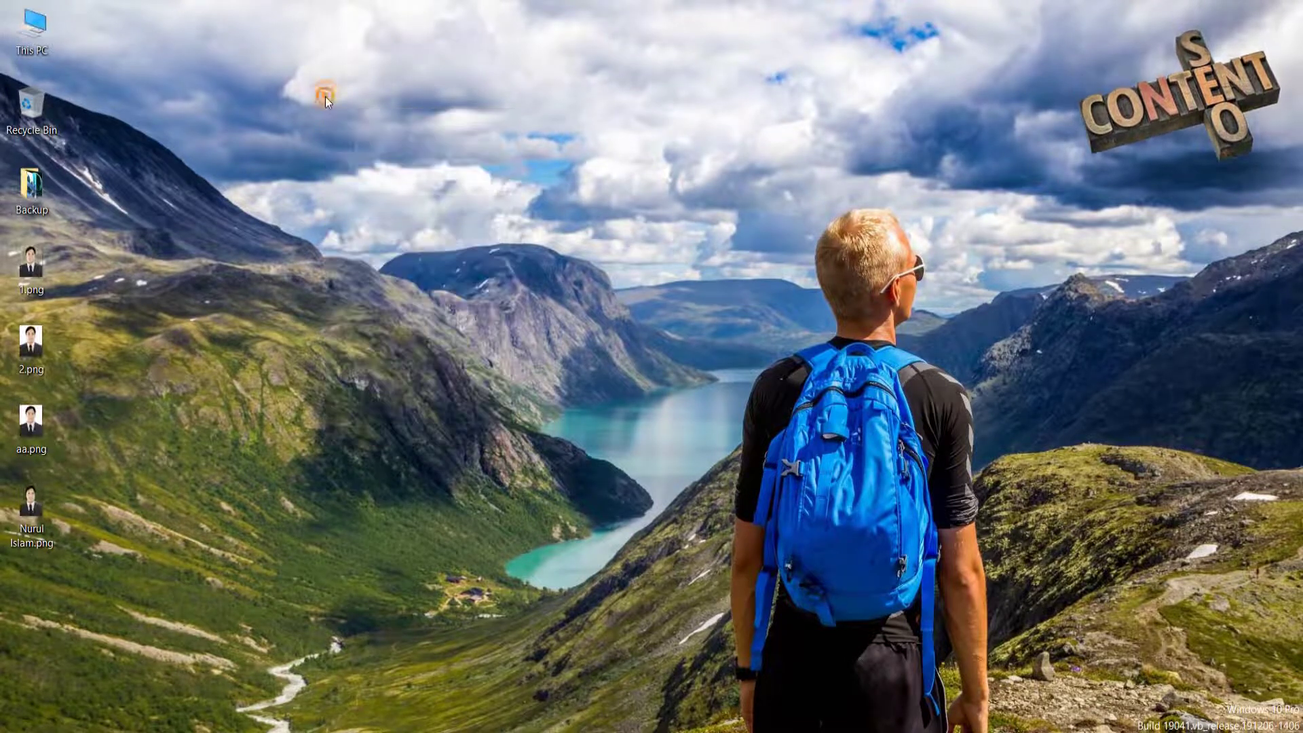
pyautogui.rightClick(324, 96)
pyautogui.click(358, 186)
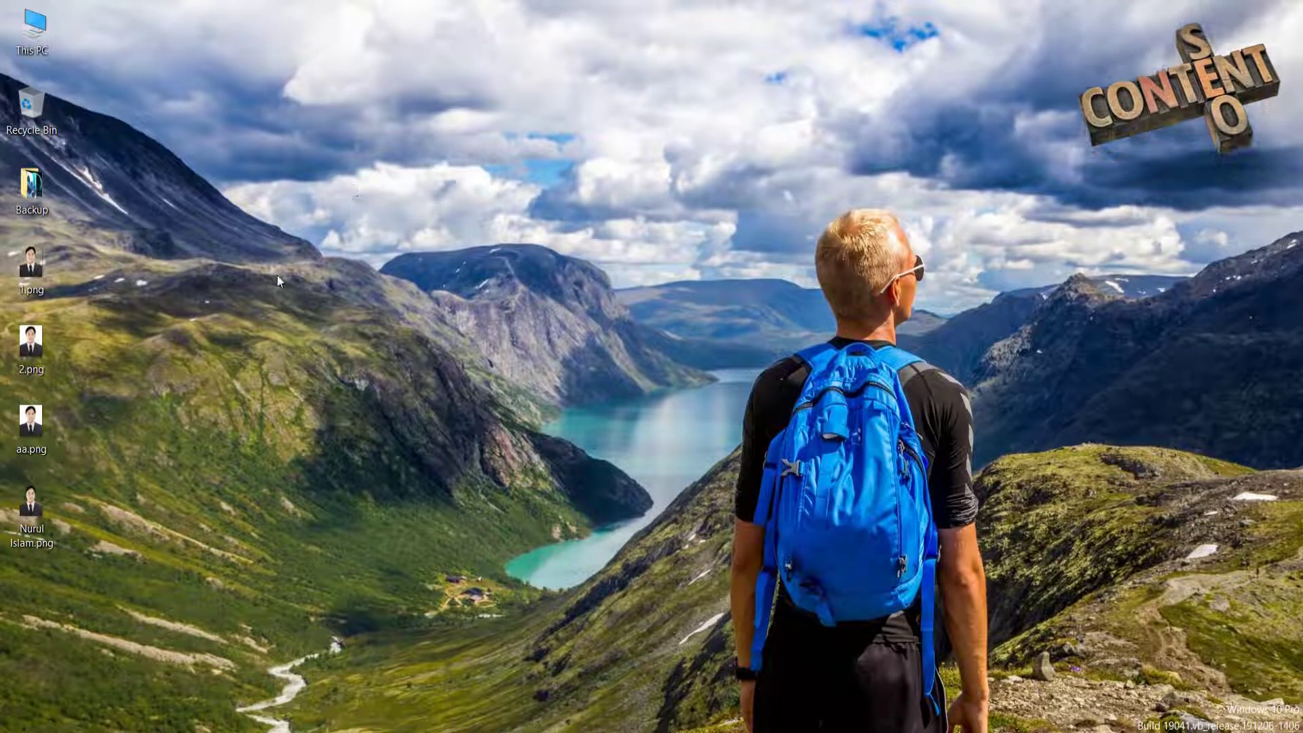
pyautogui.rightClick(284, 164)
pyautogui.click(332, 259)
pyautogui.rightClick(283, 109)
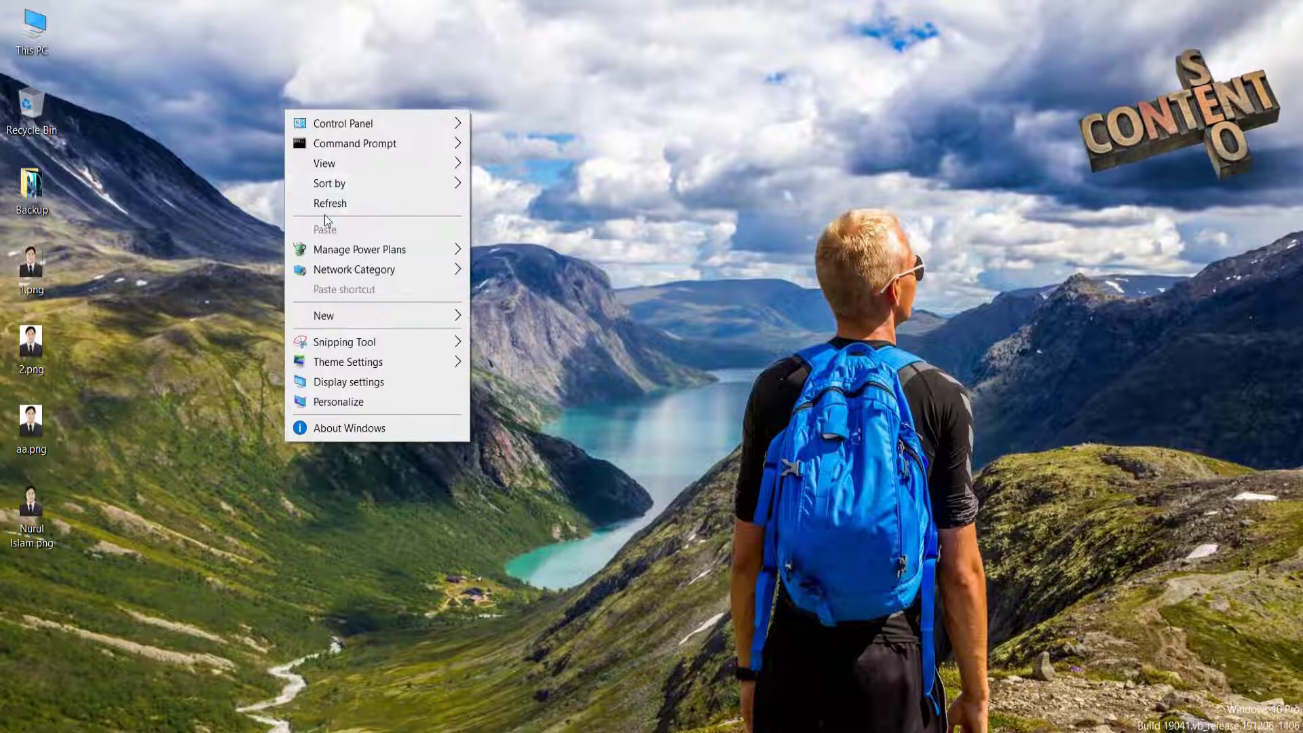
pyautogui.click(324, 204)
pyautogui.rightClick(268, 96)
pyautogui.click(337, 195)
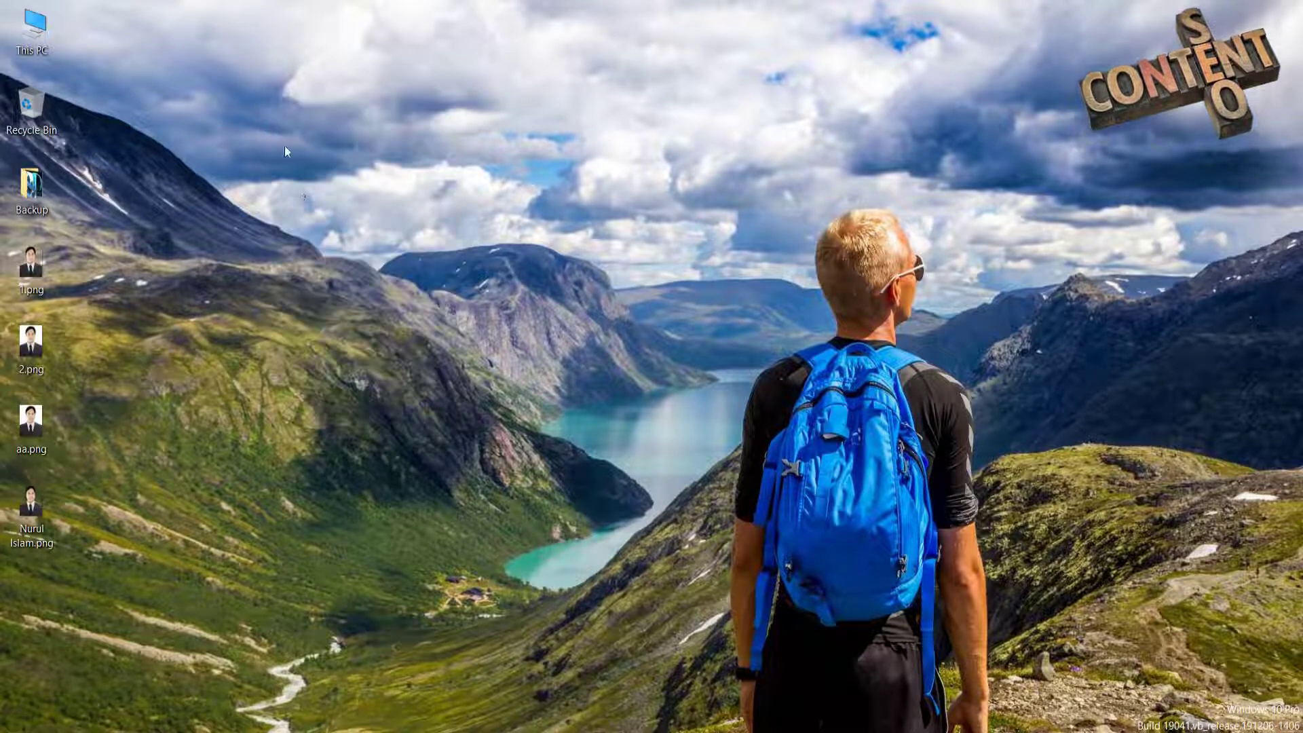
pyautogui.rightClick(279, 127)
pyautogui.click(359, 216)
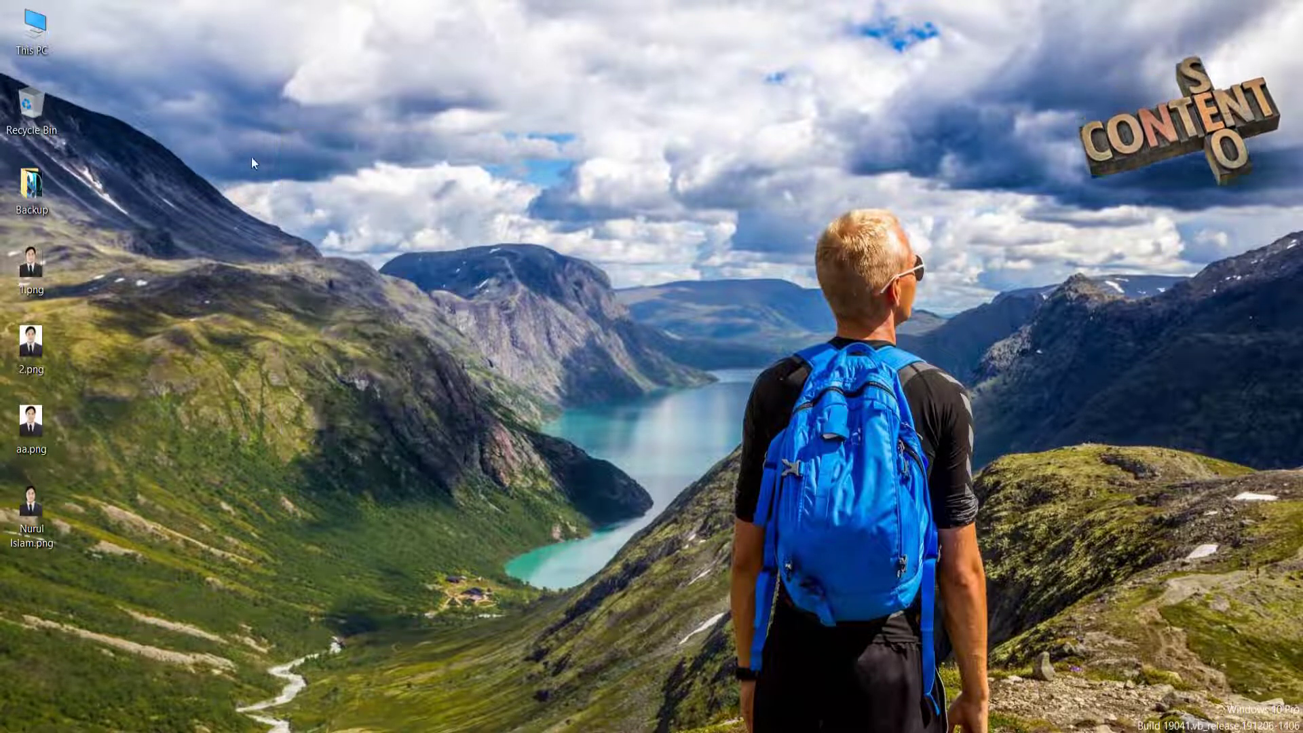